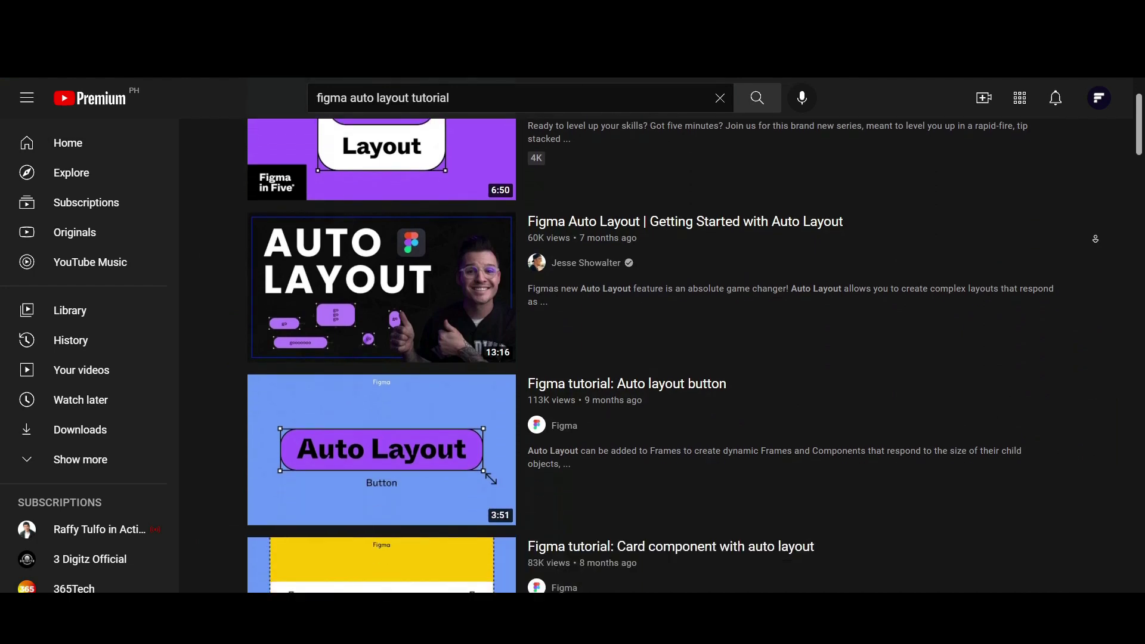
pyautogui.scroll(-20, 1097, 245)
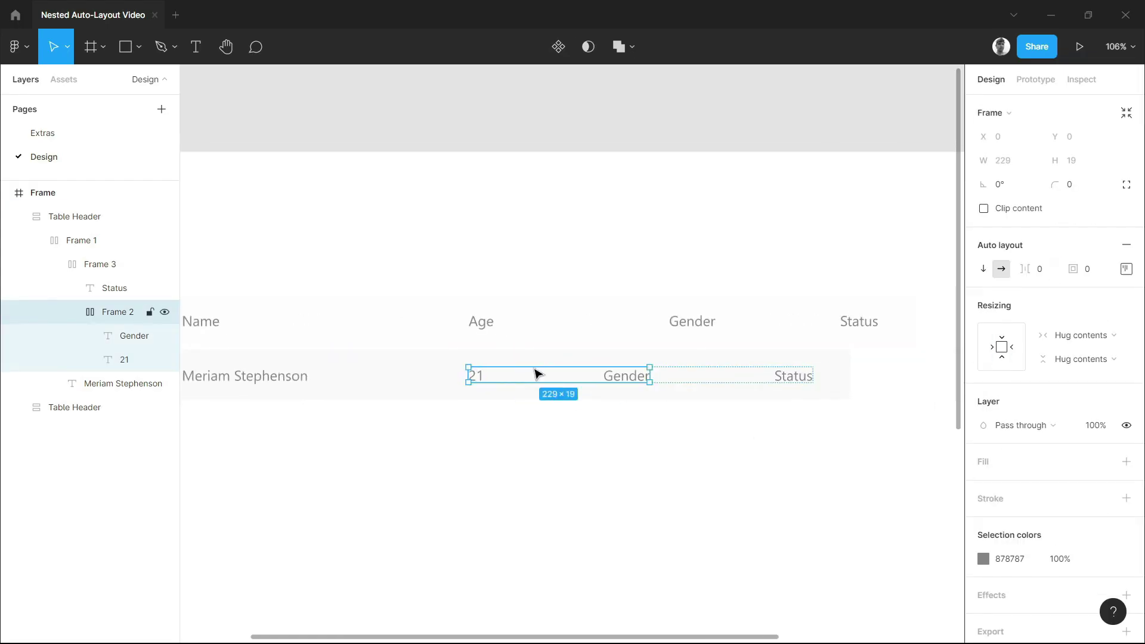
# Step: Change the data row's Gender text to 'Male', then leave the preview for an empty Design page
pyautogui.doubleClick(691, 376)
pyautogui.write('Male')
pyautogui.press('Escape')
pyautogui.press('Escape')
pyautogui.press('Escape')
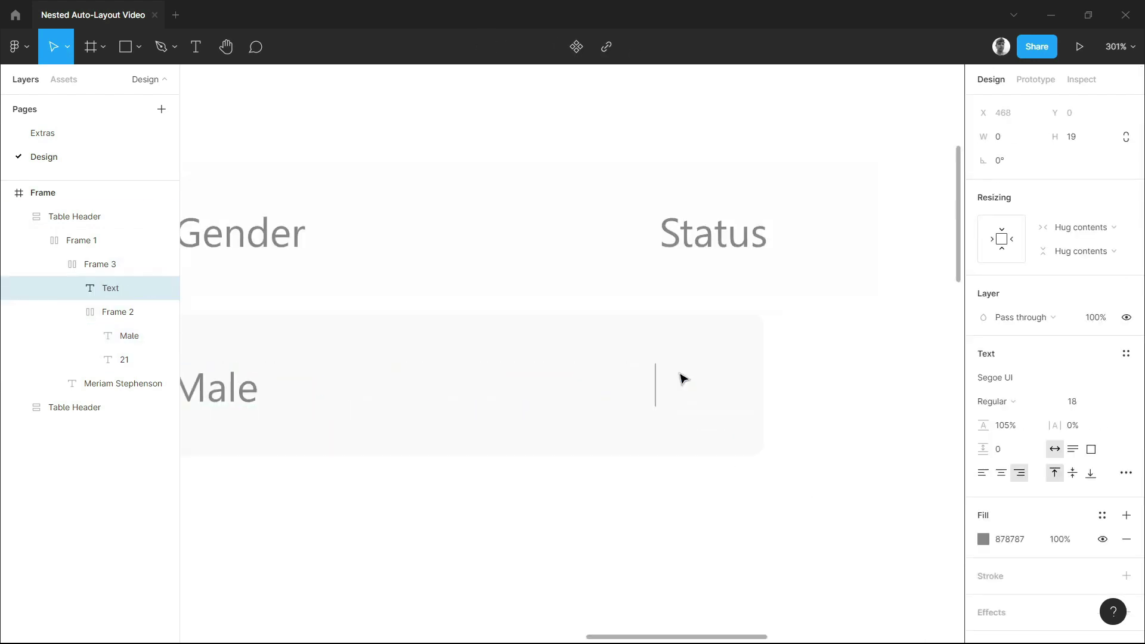
pyautogui.click(503, 460)
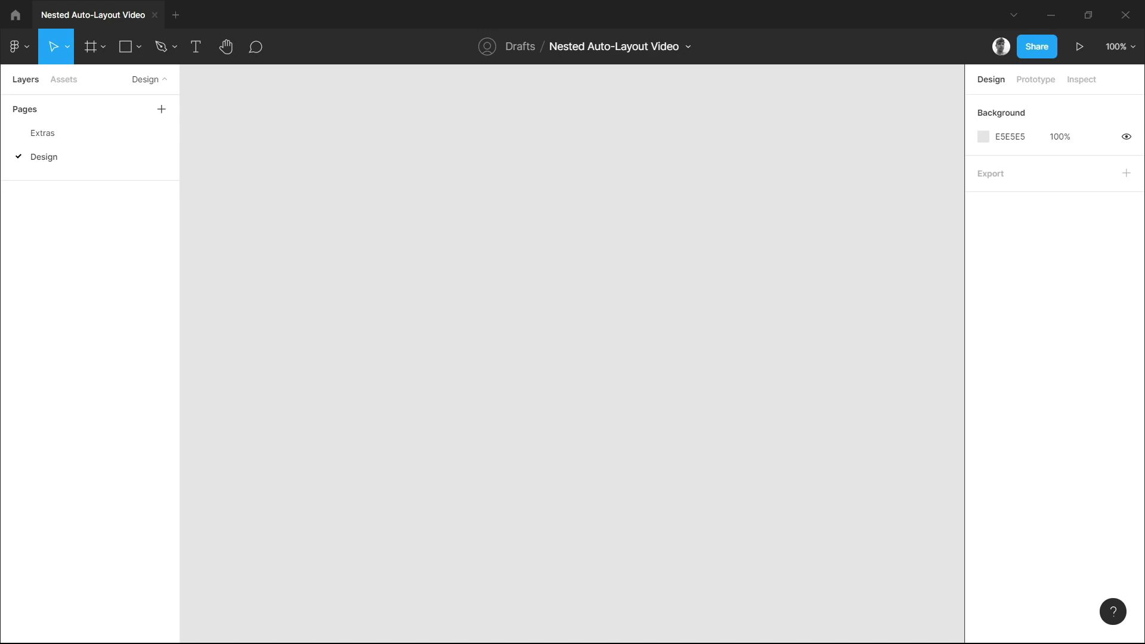
# Step: Add a 1440×1024 frame using the Desktop preset
pyautogui.press('f')
pyautogui.click(978, 180)
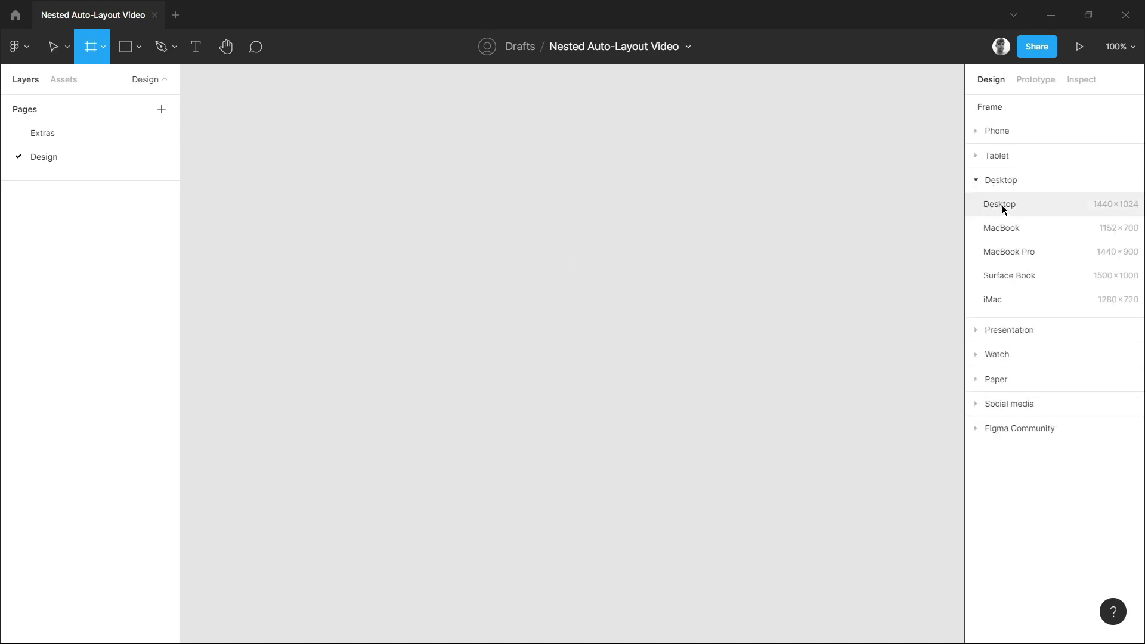
pyautogui.click(1023, 214)
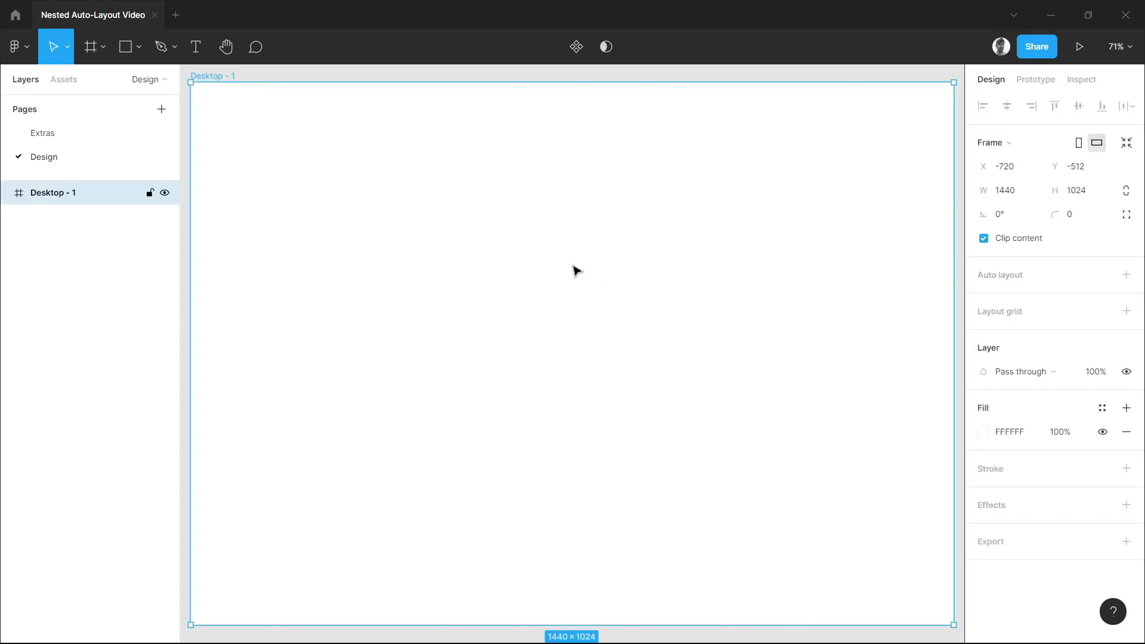
pyautogui.scroll(-2, 575, 270)
pyautogui.click(500, 91)
pyautogui.scroll(1, 500, 146)
pyautogui.scroll(2, 477, 196)
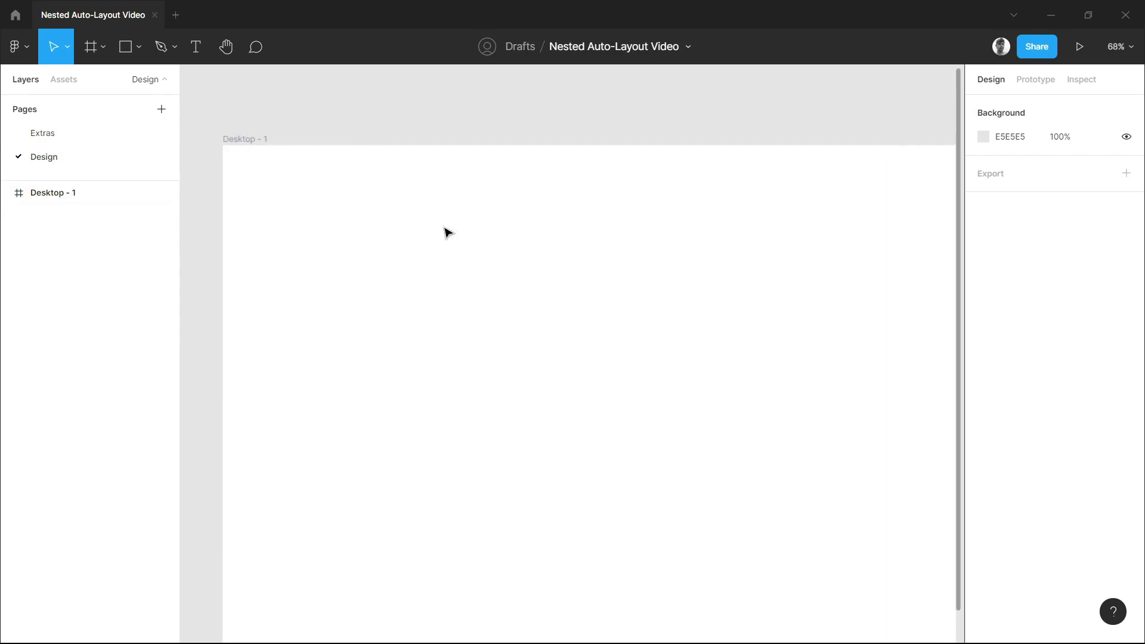
# Step: Rename the 'Desktop - 1' frame to 'Frame'
pyautogui.click(242, 138)
pyautogui.hotkey('ctrl', 'r')
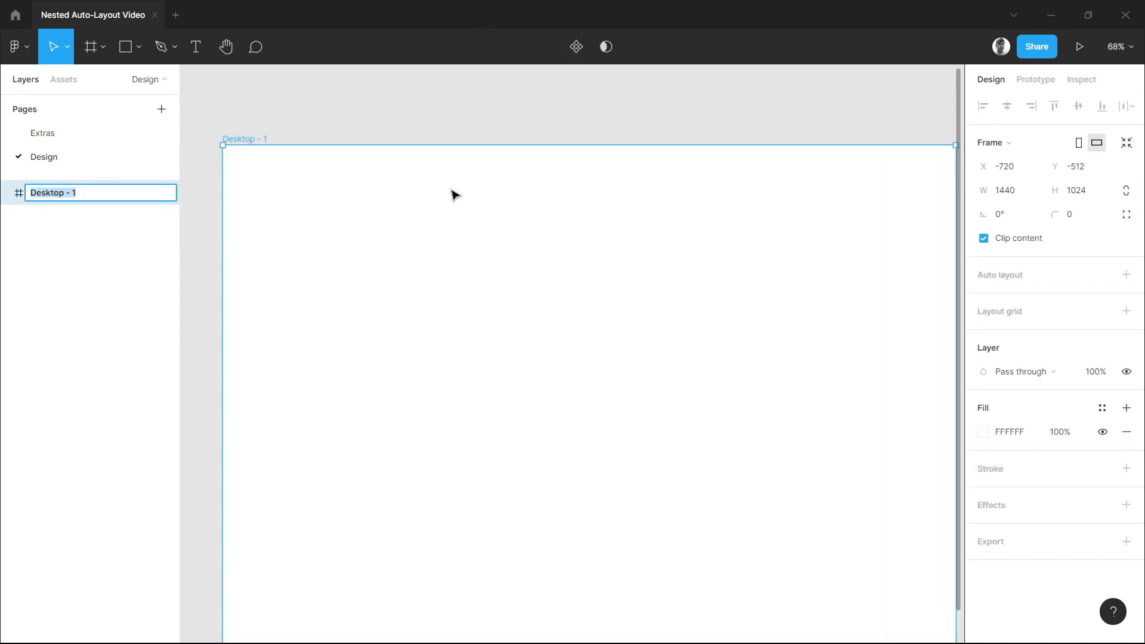
pyautogui.write('S')
pyautogui.write('rame')
pyautogui.press('Return')
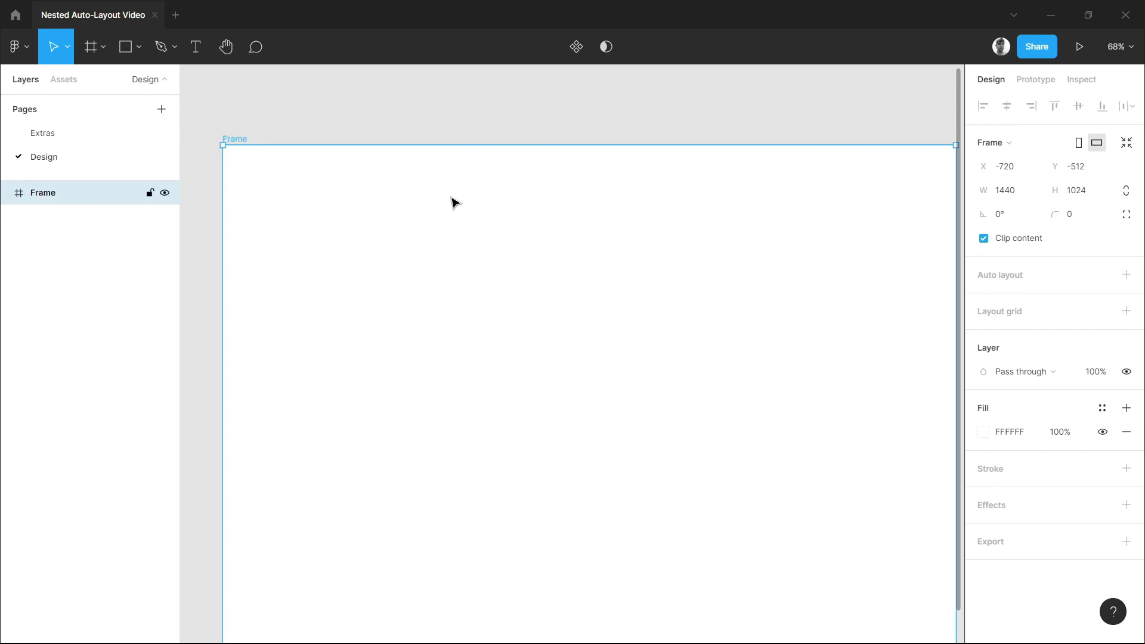
pyautogui.click(458, 129)
pyautogui.scroll(-3, 638, 253)
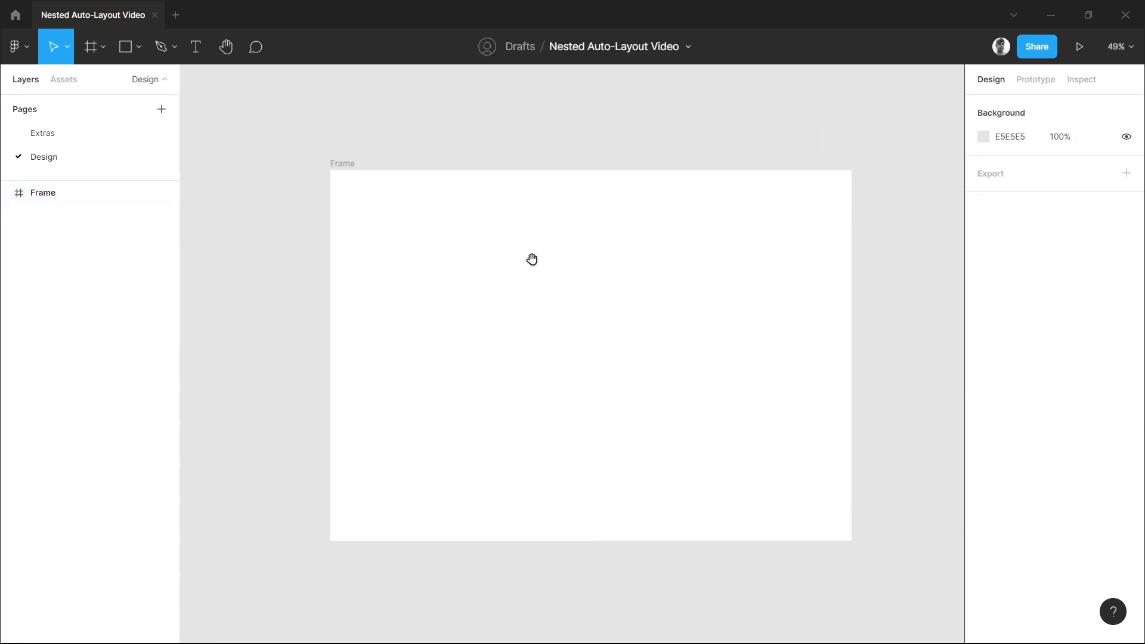
pyautogui.scroll(1, 537, 268)
pyautogui.scroll(3, 542, 280)
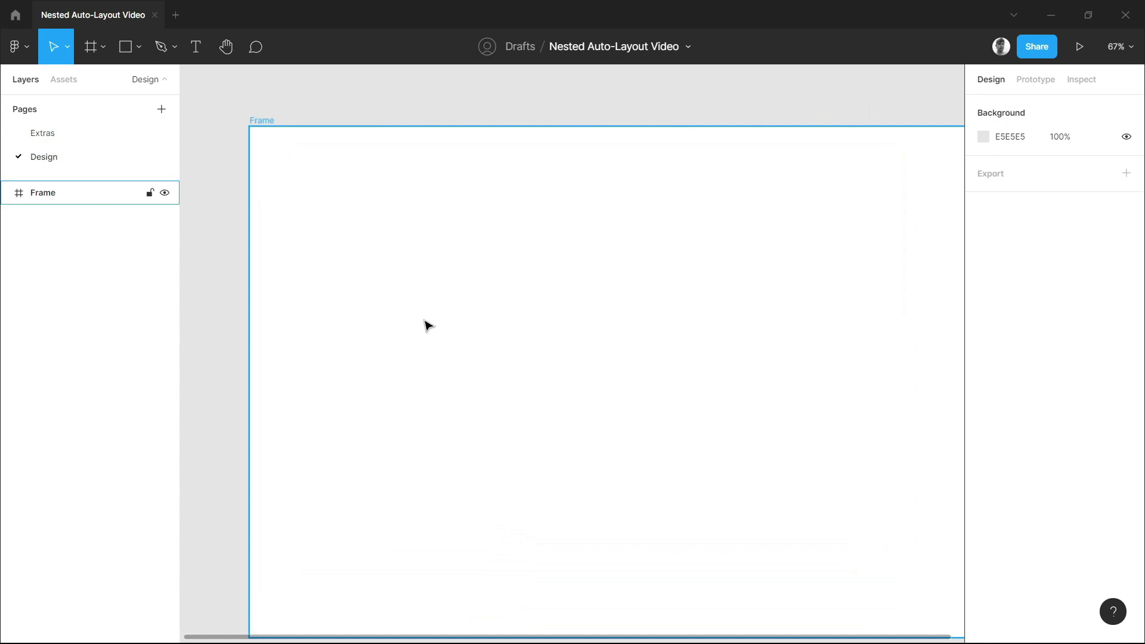
# Step: Draw a wide rectangle inside the Frame and reduce its height to 63
pyautogui.press('r')
pyautogui.moveTo(319, 263); pyautogui.dragTo(736, 312)
pyautogui.moveTo(458, 368); pyautogui.dragTo(601, 384)
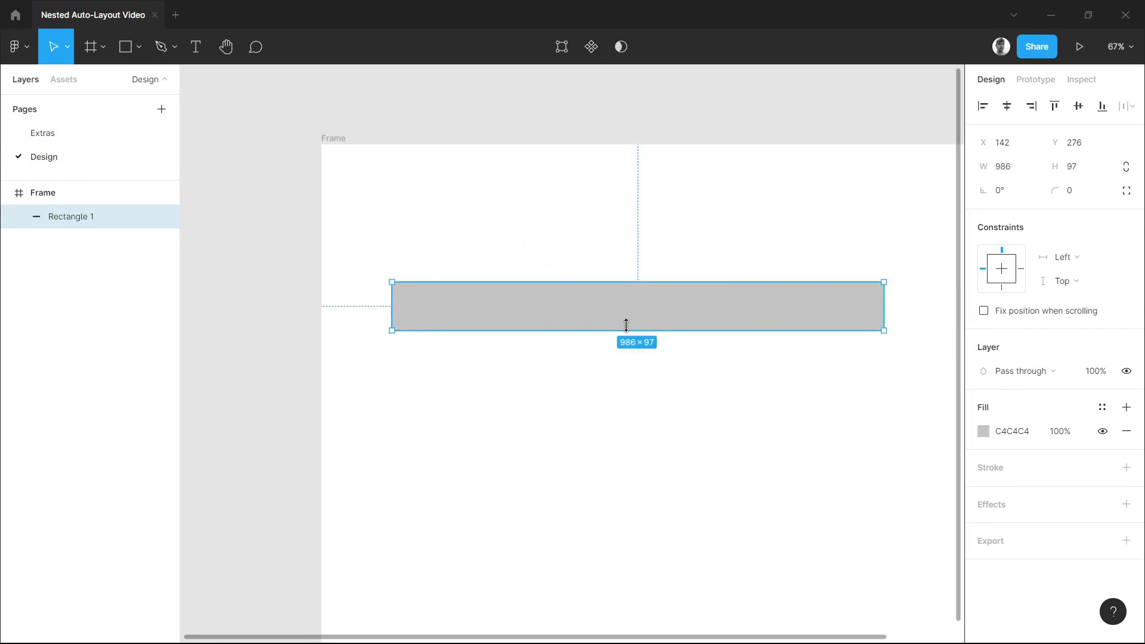
pyautogui.moveTo(627, 324); pyautogui.dragTo(636, 335)
pyautogui.scroll(3, 635, 336)
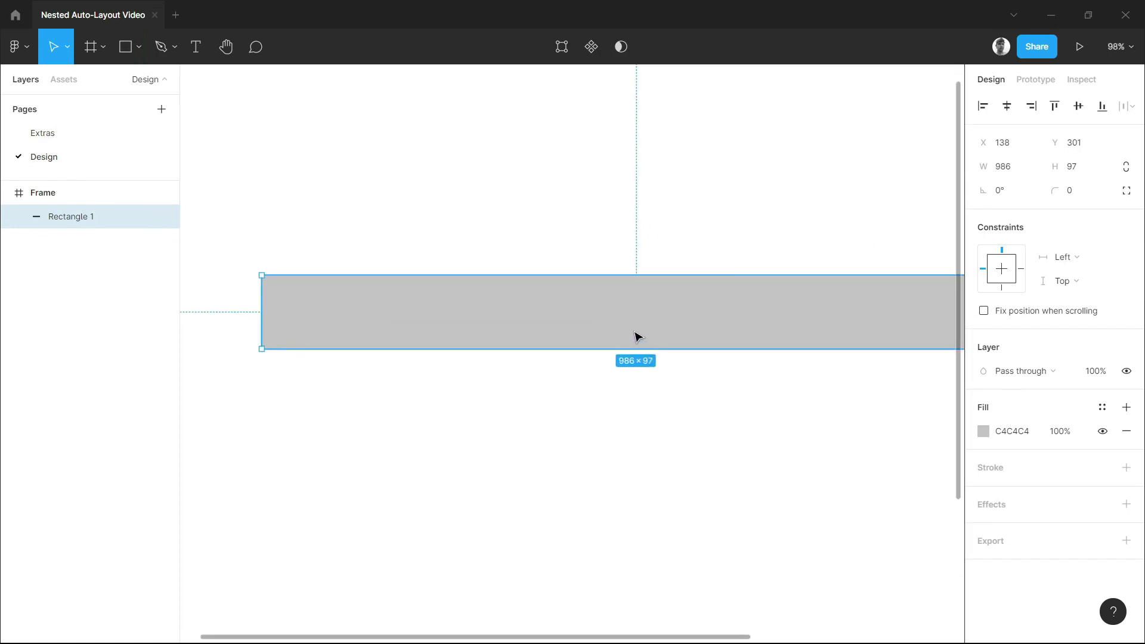
pyautogui.moveTo(632, 272); pyautogui.dragTo(626, 300)
pyautogui.click(614, 276)
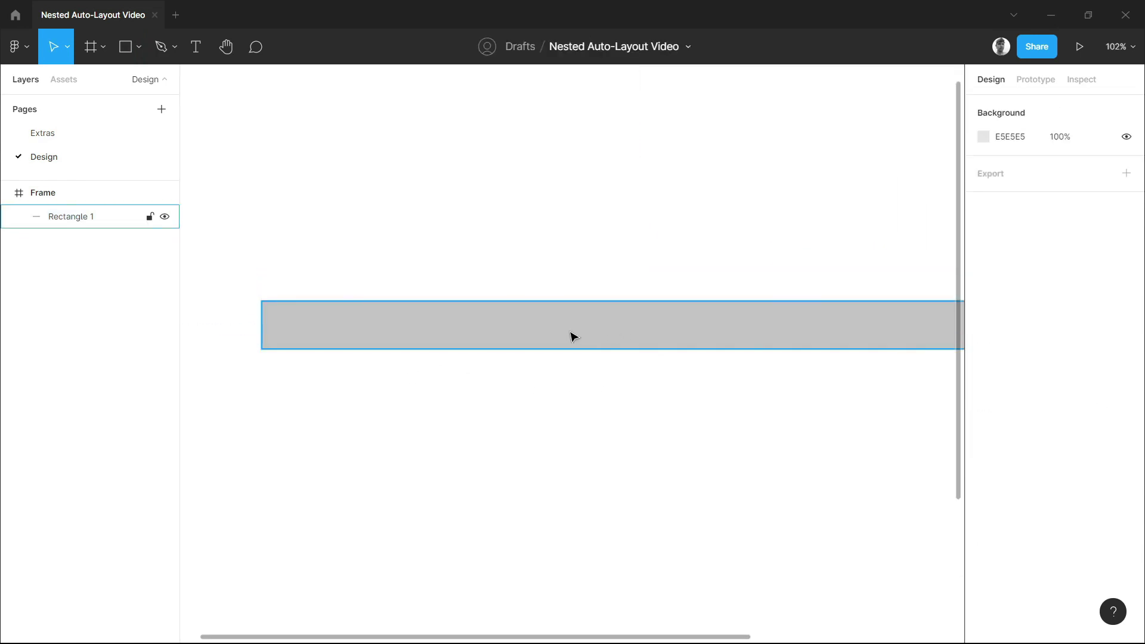
pyautogui.scroll(1, 566, 340)
pyautogui.hscroll(1, 565, 340)
# Step: Lighten Rectangle 1's fill to F9F9F9
pyautogui.click(575, 344)
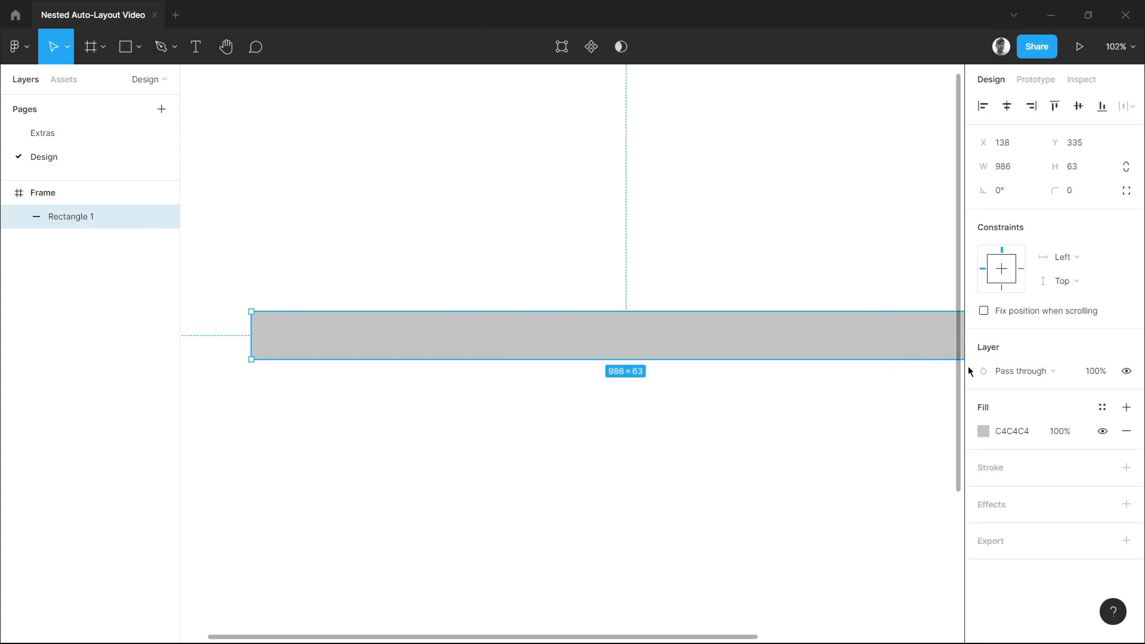
pyautogui.click(983, 430)
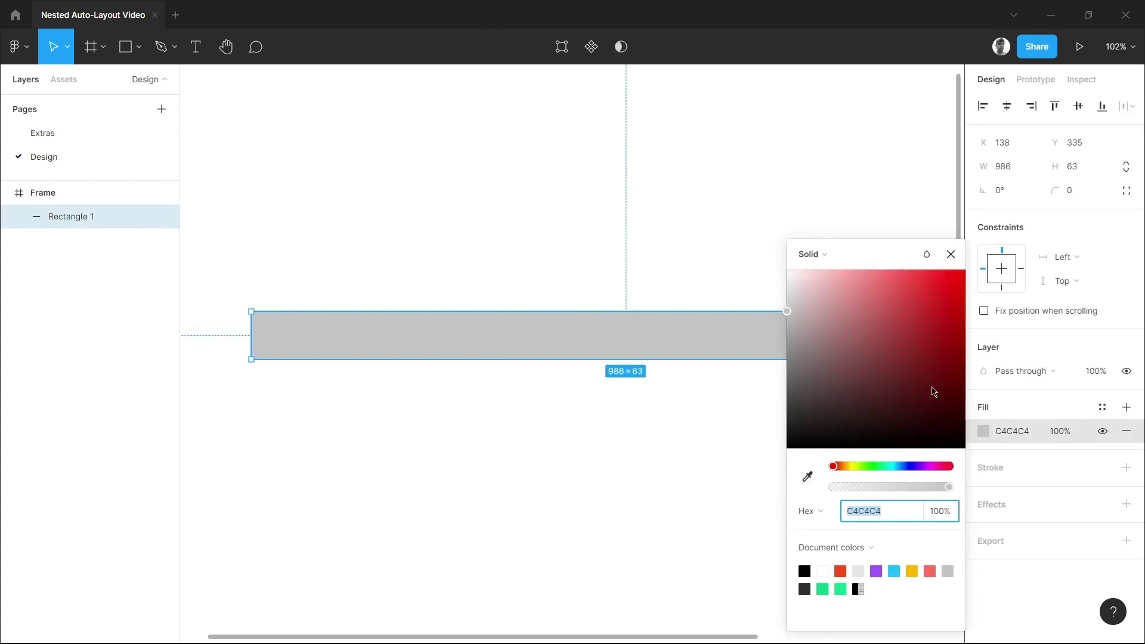
pyautogui.click(786, 290)
pyautogui.click(856, 354)
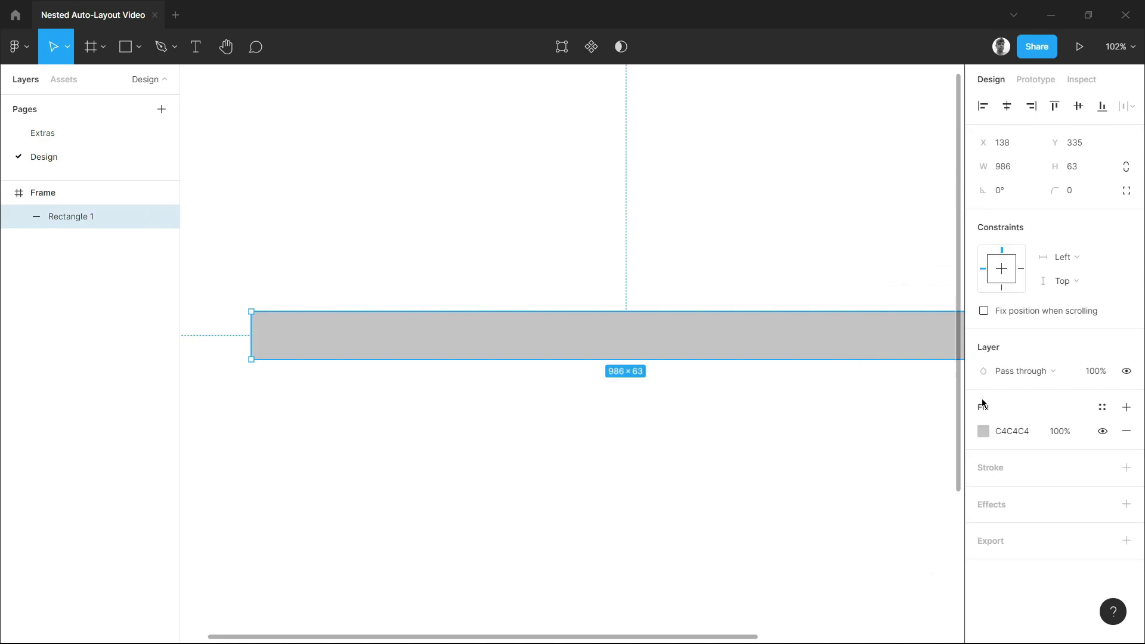
pyautogui.click(984, 431)
pyautogui.moveTo(792, 290); pyautogui.dragTo(776, 277)
pyautogui.click(775, 285)
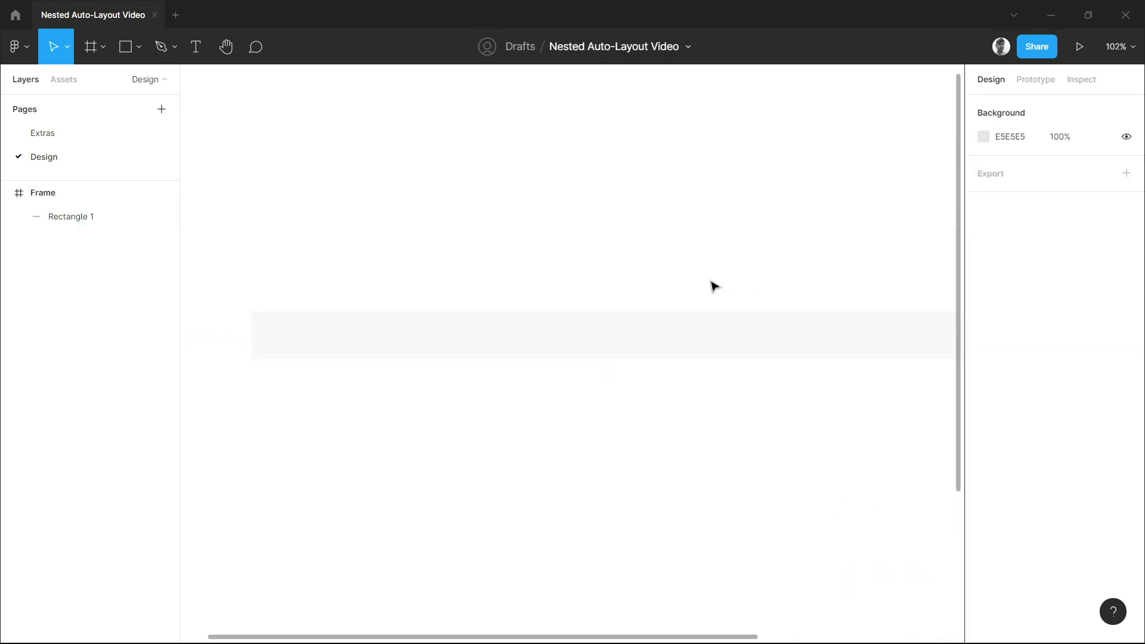
# Step: Give Rectangle 1 a corner radius of 5
pyautogui.click(718, 335)
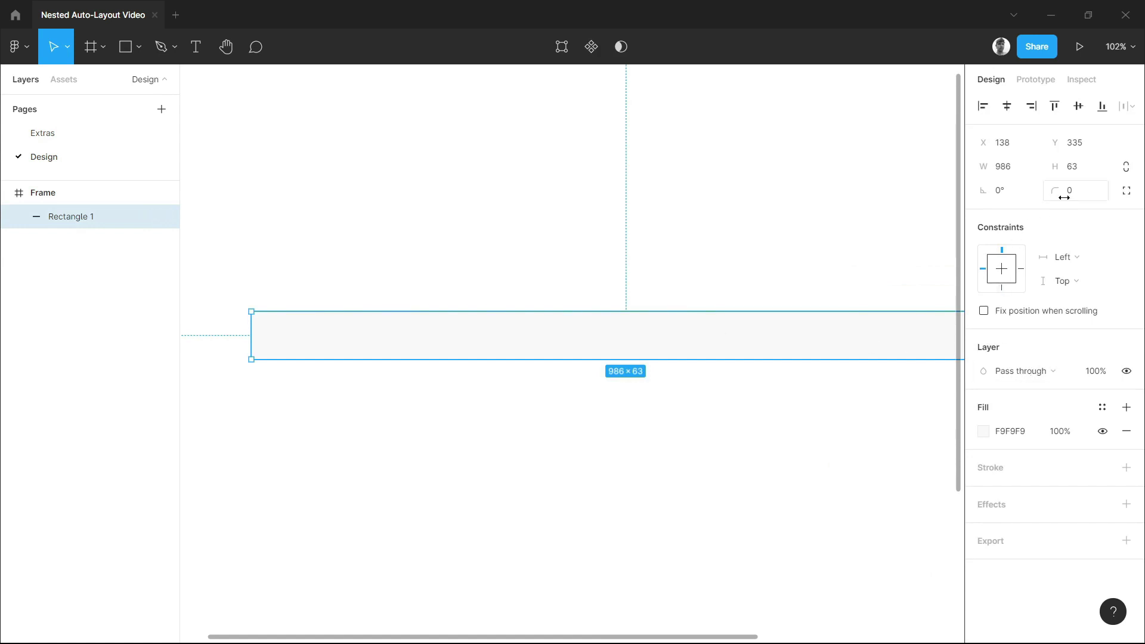
pyautogui.click(1094, 188)
pyautogui.write('5')
pyautogui.click(496, 302)
pyautogui.scroll(-5, 487, 297)
pyautogui.scroll(2, 487, 296)
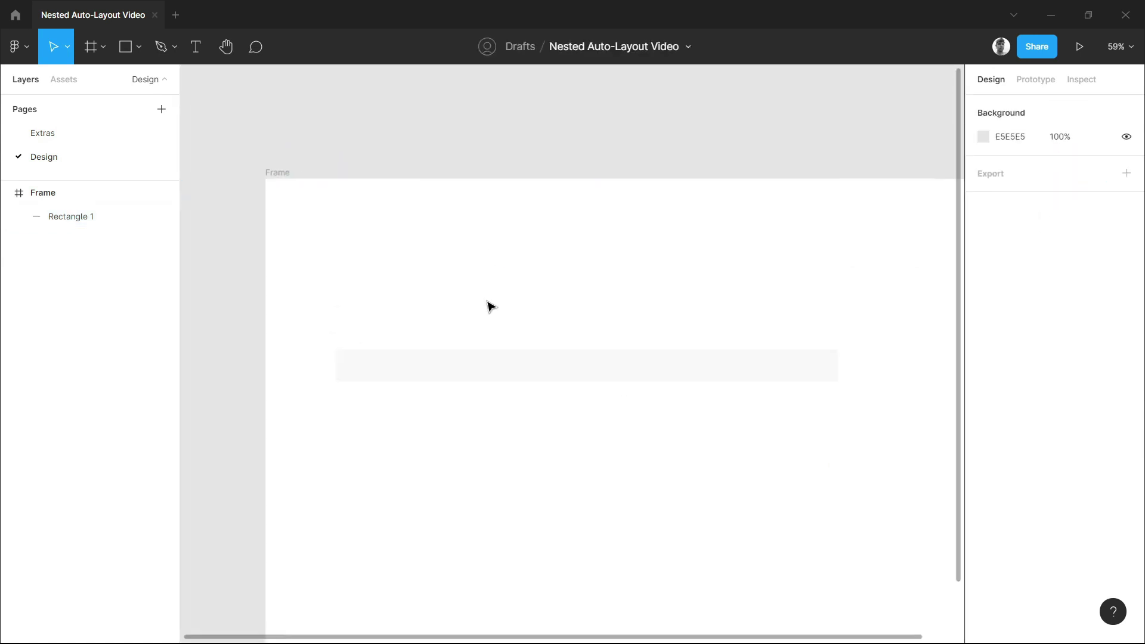
# Step: Add a 'Name' text label on the rectangle in Regular weight, size 18
pyautogui.press('t')
pyautogui.scroll(3, 384, 344)
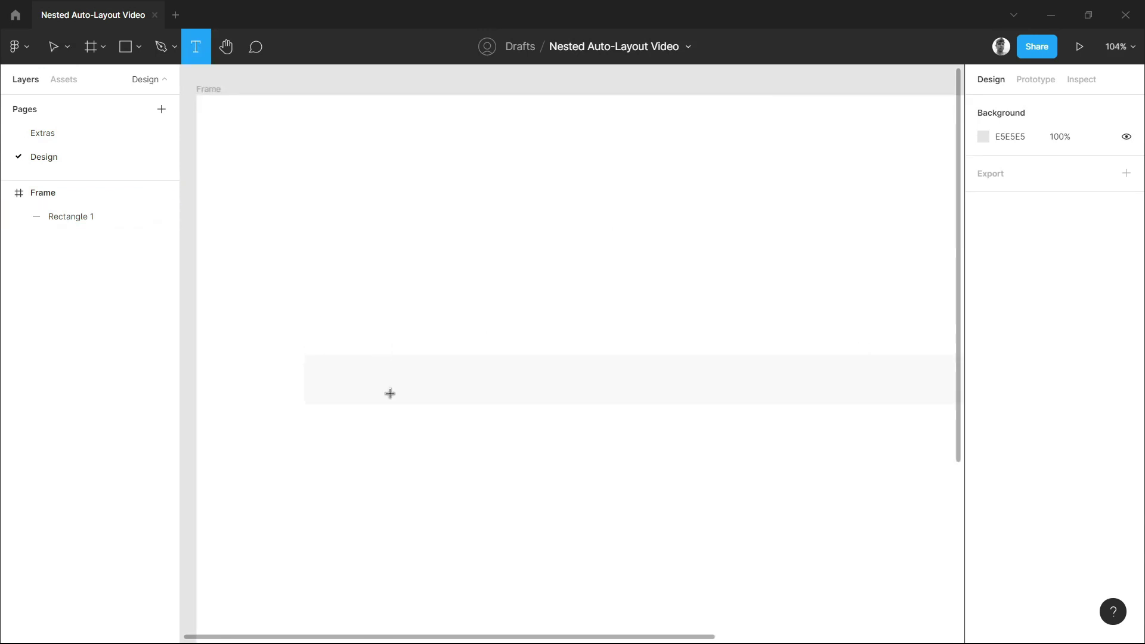
pyautogui.click(386, 379)
pyautogui.write('Name')
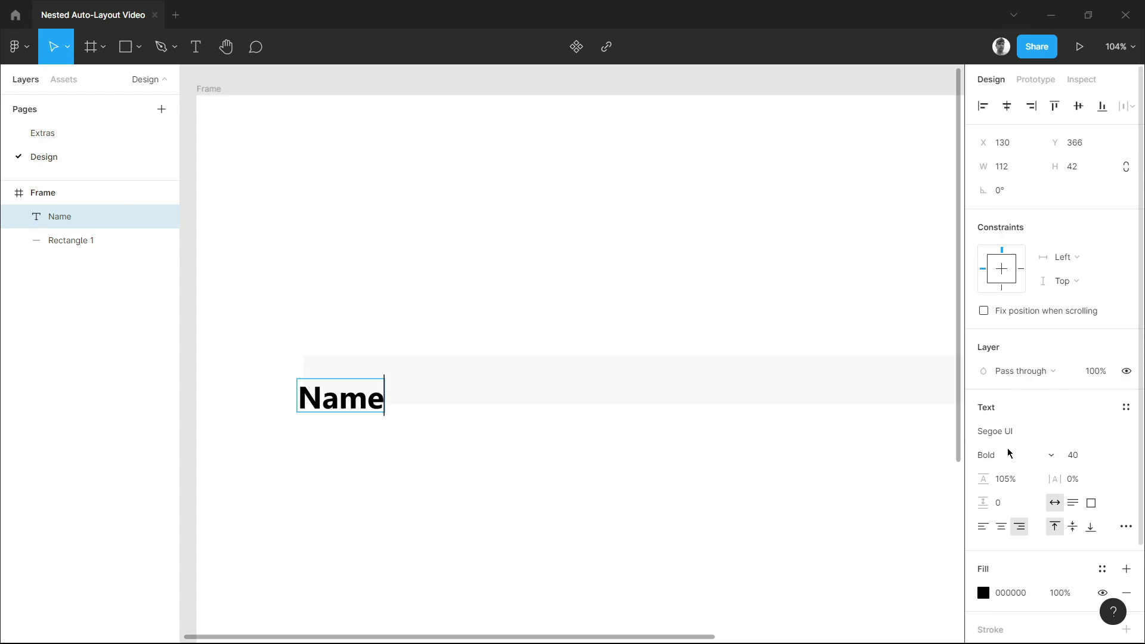
pyautogui.hotkey('ctrl', 'a')
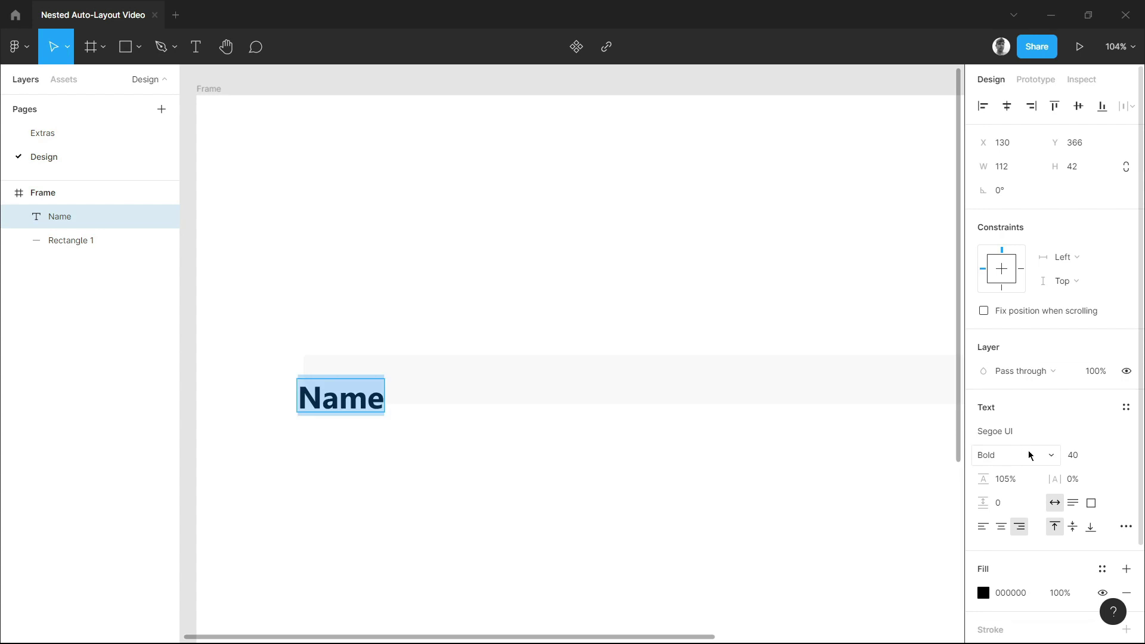
pyautogui.click(1030, 454)
pyautogui.click(1023, 420)
pyautogui.click(1106, 455)
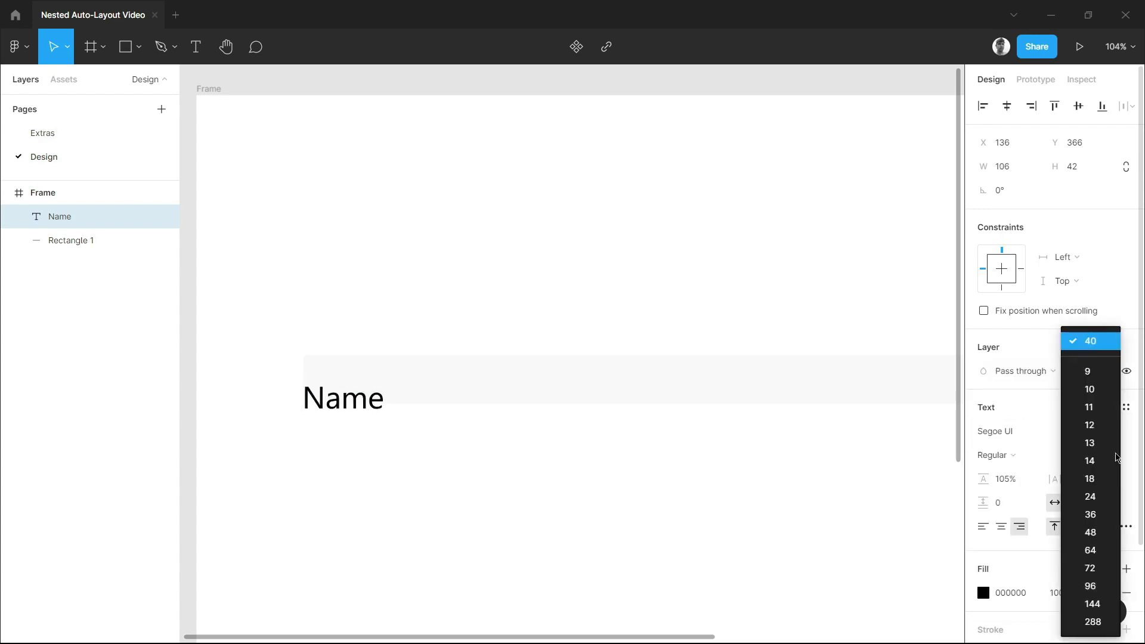
pyautogui.click(1092, 478)
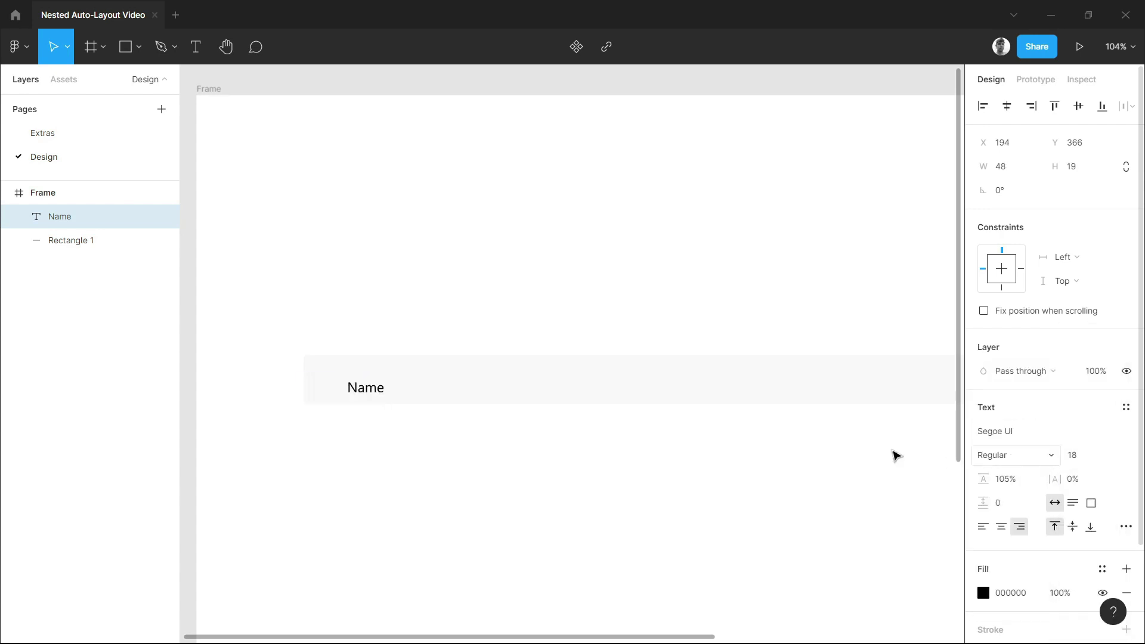
pyautogui.press('Escape')
# Step: Move Name to the rectangle's left side and duplicate it further right as the Age label
pyautogui.scroll(2, 360, 416)
pyautogui.moveTo(371, 387); pyautogui.dragTo(366, 380)
pyautogui.click(537, 322)
pyautogui.moveTo(519, 309); pyautogui.dragTo(460, 238)
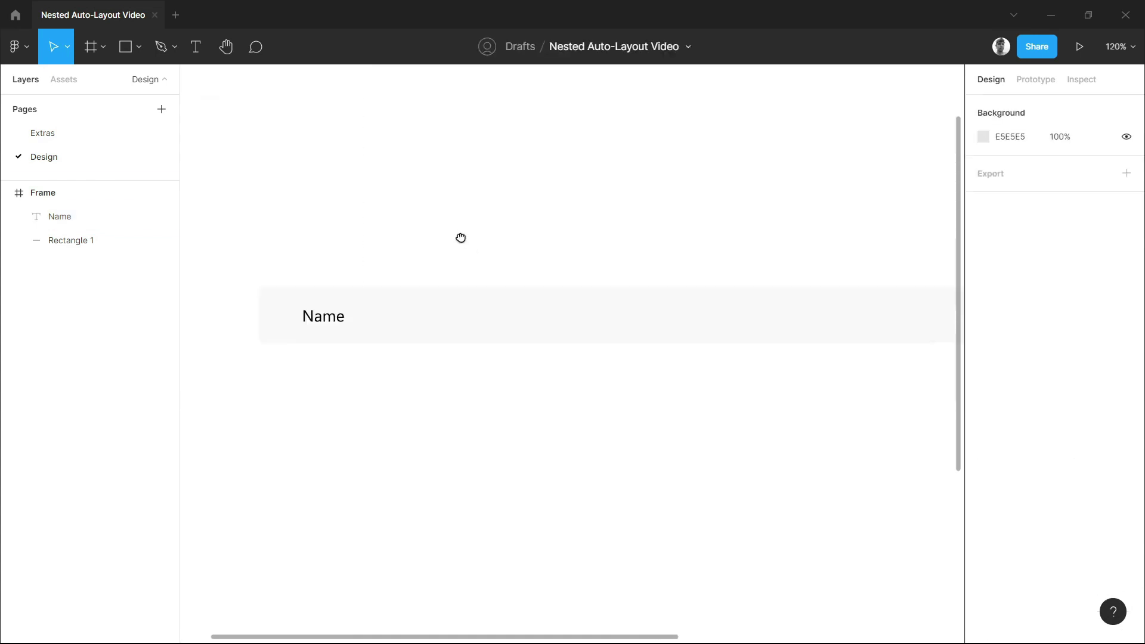
pyautogui.click(337, 322)
pyautogui.moveTo(327, 321); pyautogui.dragTo(692, 318)
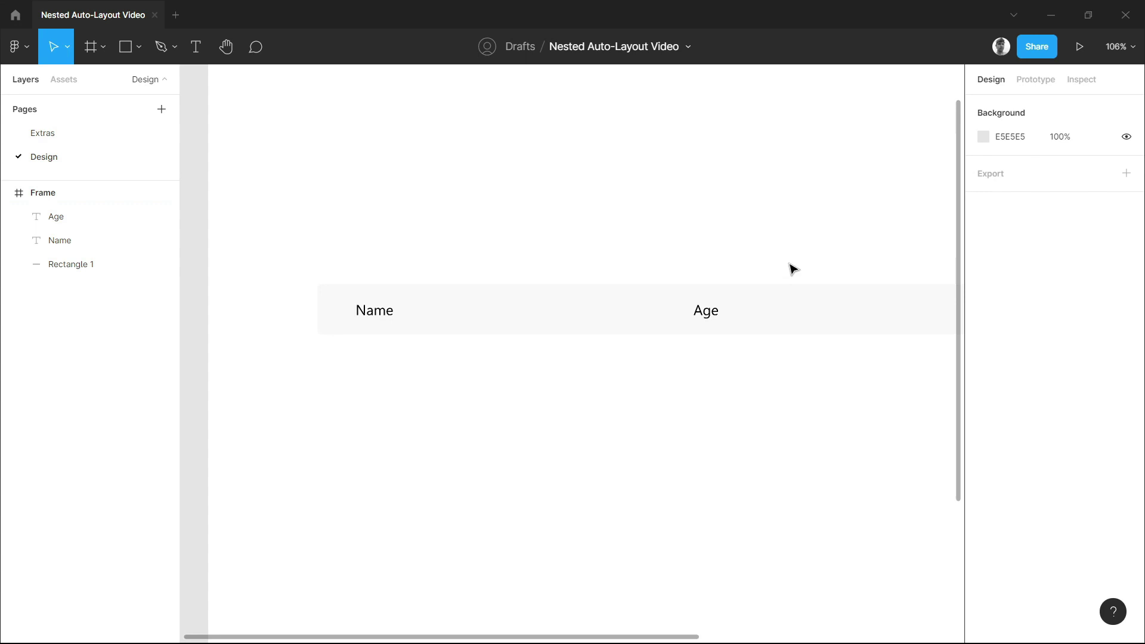
pyautogui.moveTo(792, 269); pyautogui.dragTo(539, 294)
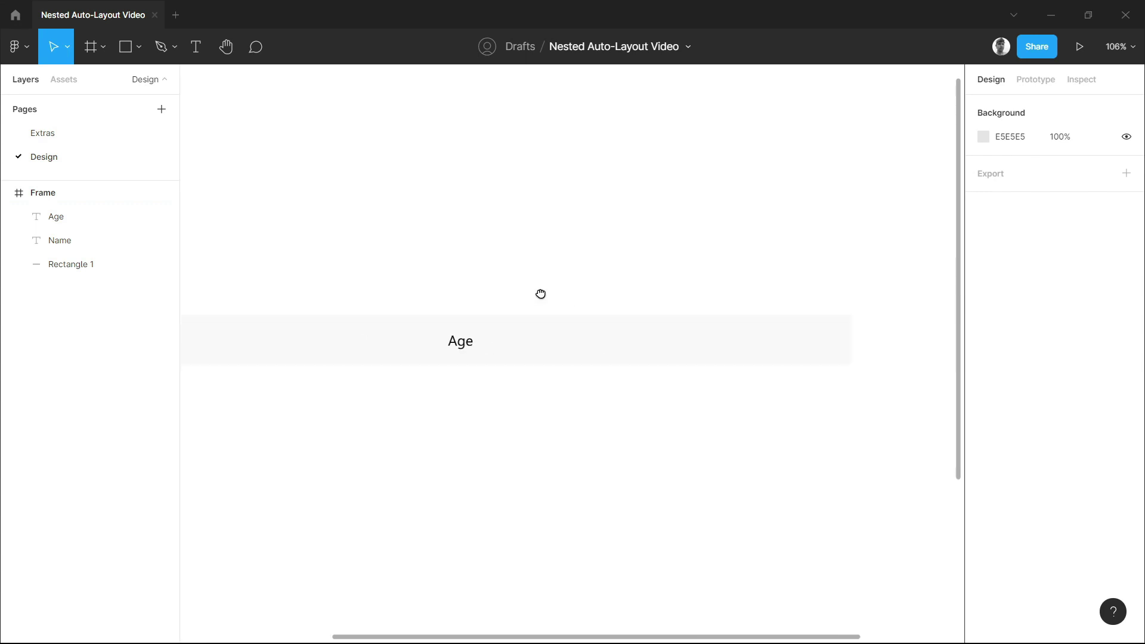
# Step: Duplicate the Age label along the row and change the copy to 'Gender'
pyautogui.click(461, 347)
pyautogui.moveTo(462, 345); pyautogui.dragTo(567, 347)
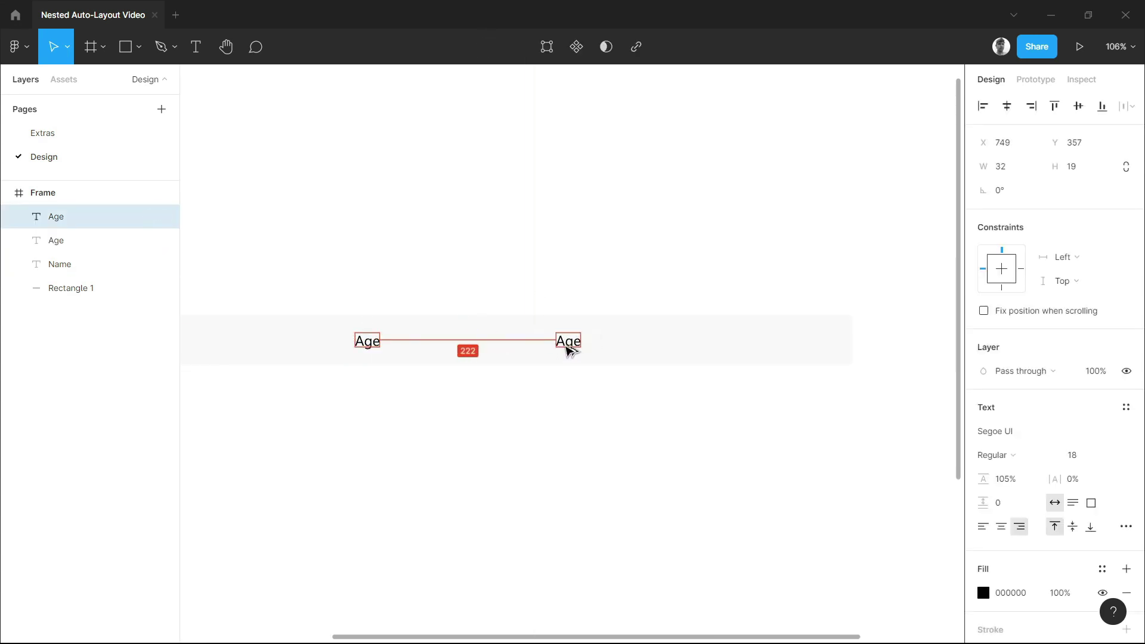
pyautogui.hscroll(-3, 608, 289)
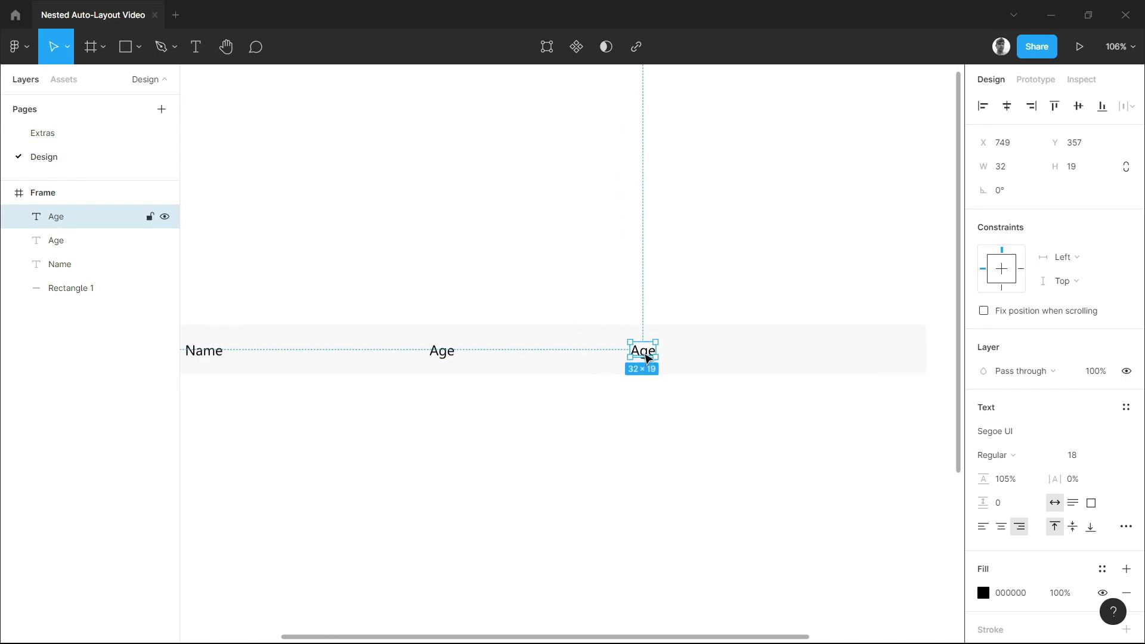
pyautogui.doubleClick(646, 356)
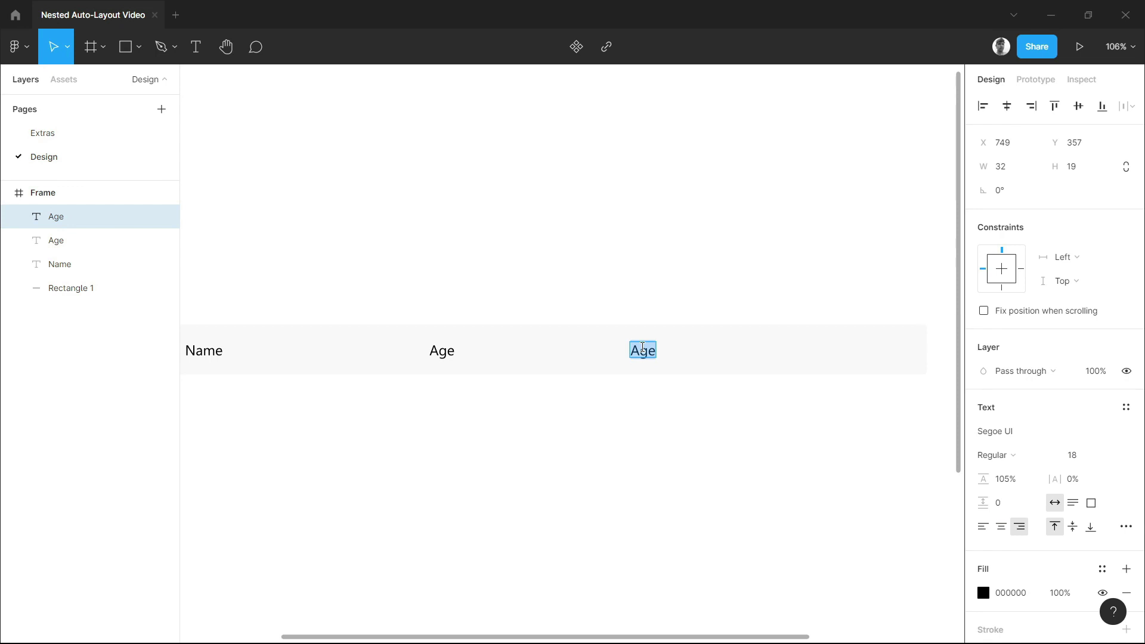
pyautogui.write('Gender')
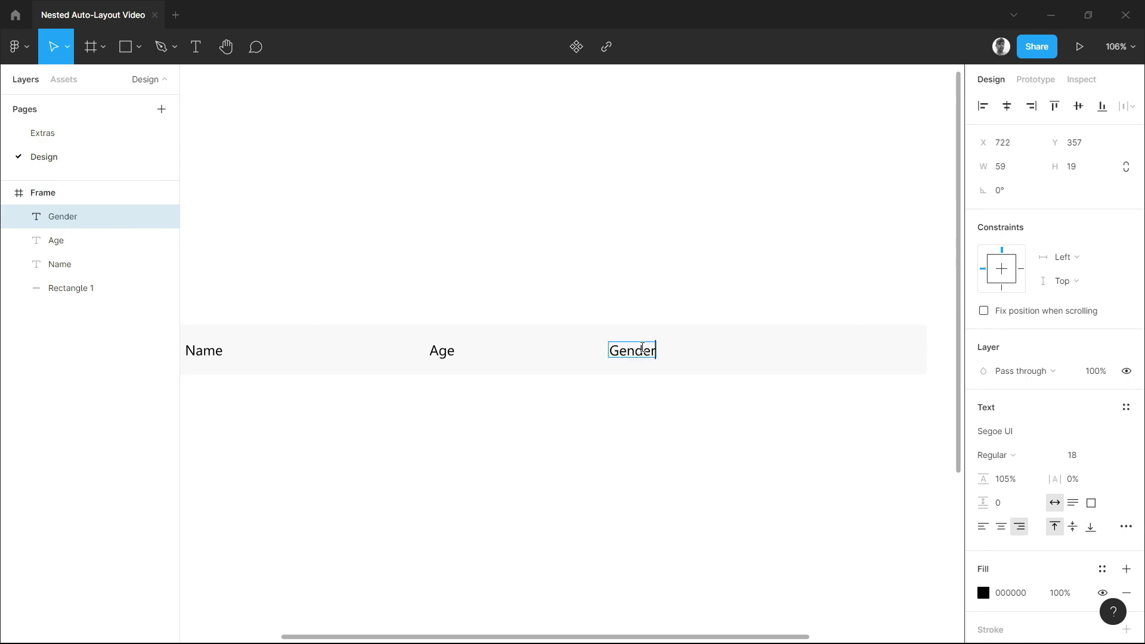
pyautogui.click(686, 477)
# Step: Duplicate Gender to the right end of the row and change the copy to 'Status'
pyautogui.click(642, 356)
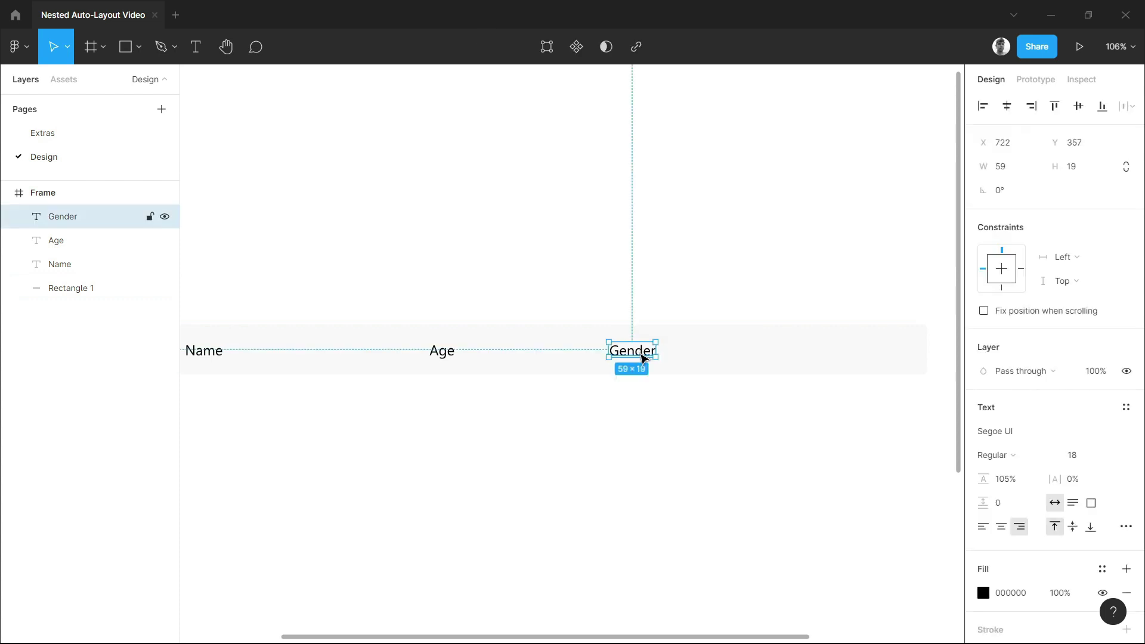
pyautogui.moveTo(632, 356); pyautogui.dragTo(843, 358)
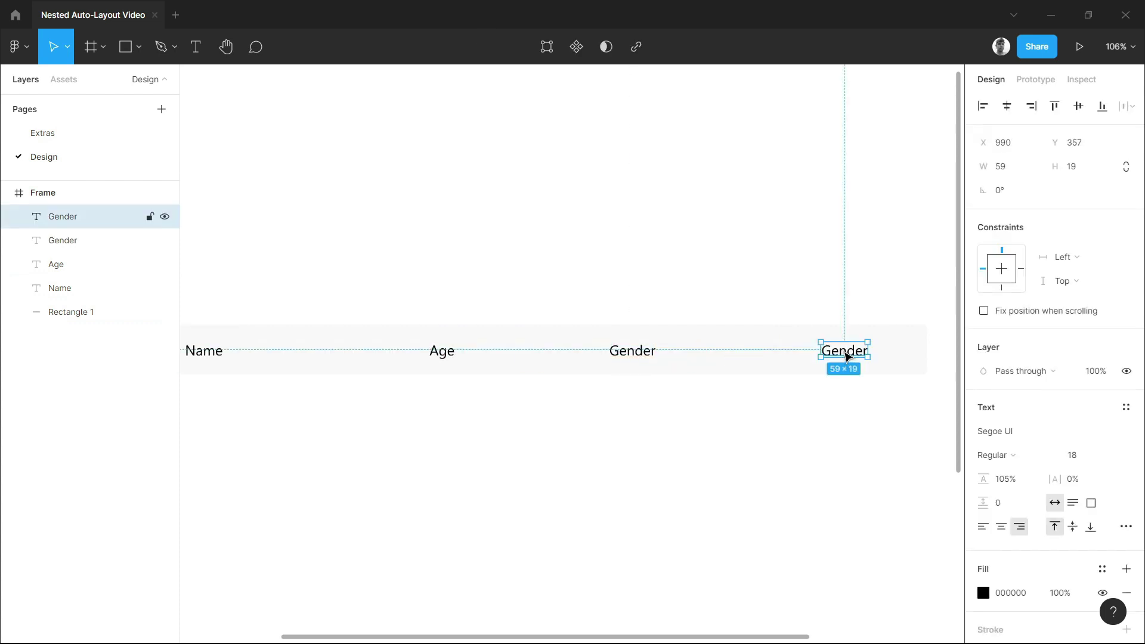
pyautogui.doubleClick(843, 352)
pyautogui.write('Sta')
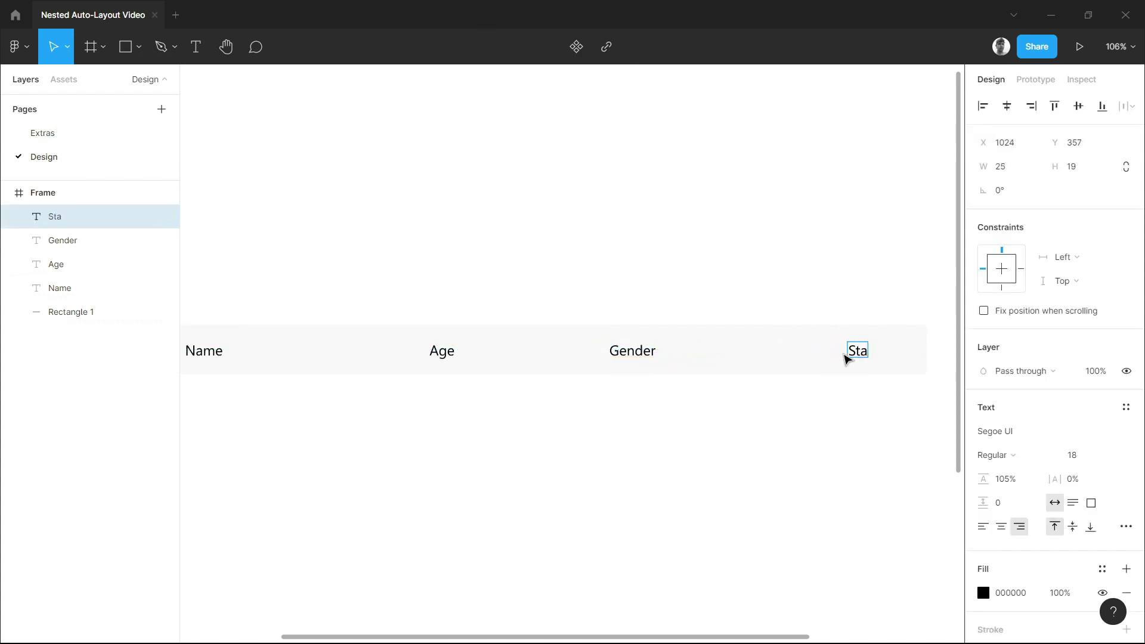
pyautogui.write('tus')
pyautogui.press('Escape')
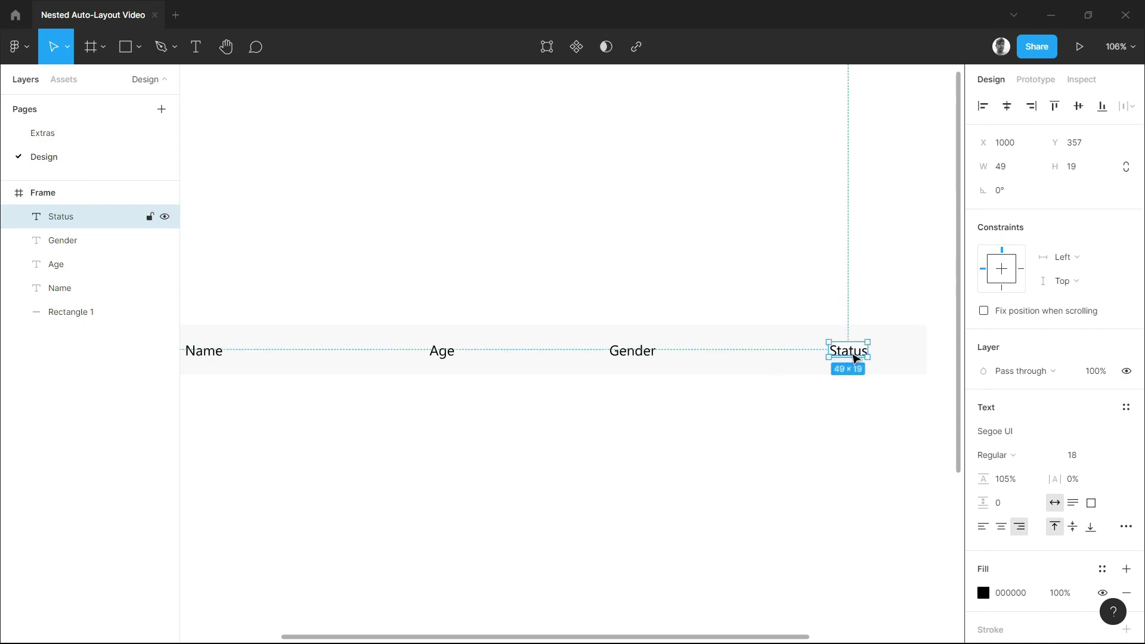
pyautogui.click(734, 278)
pyautogui.hscroll(-1, 566, 280)
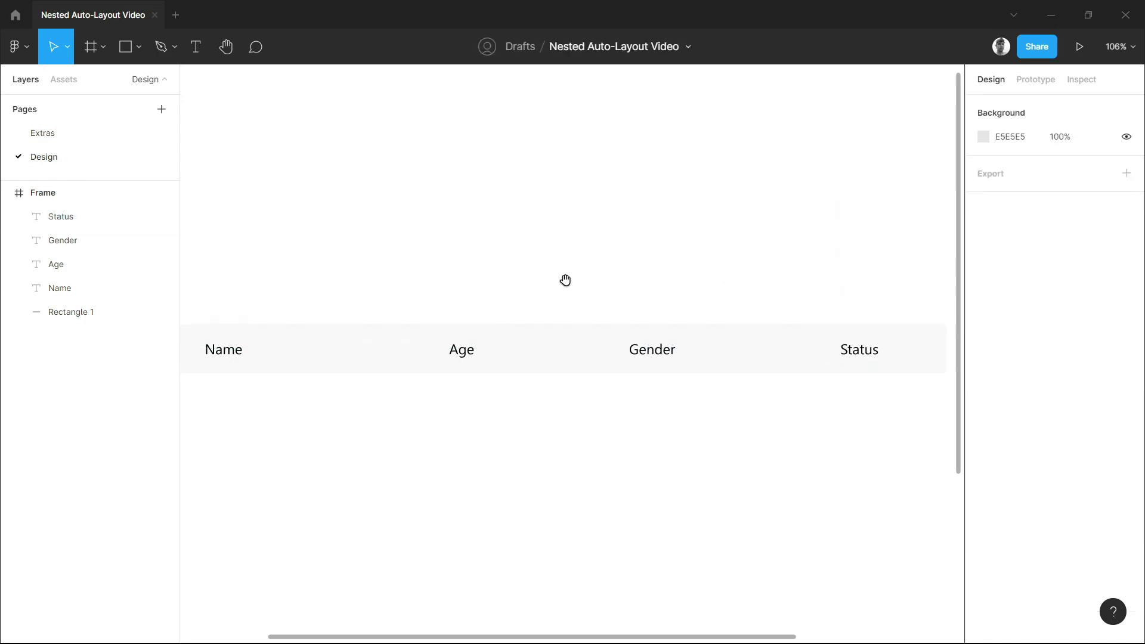
pyautogui.scroll(-2, 565, 280)
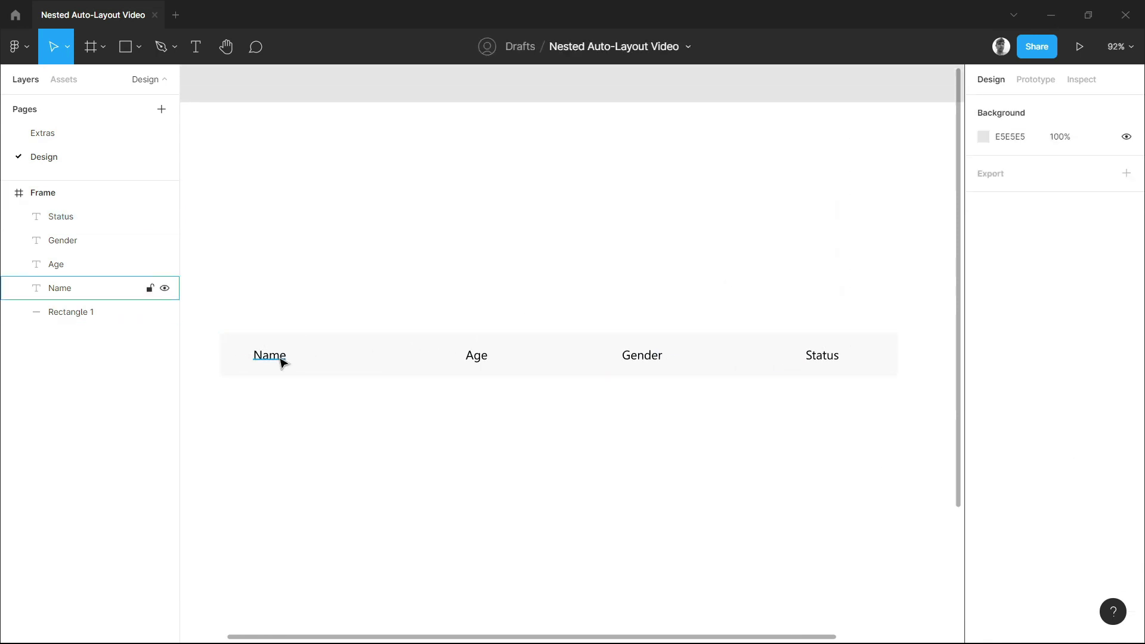
# Step: Change the fill of the Name, Age, Gender and Status labels to grey 878787
pyautogui.click(282, 362)
pyautogui.click(478, 357)
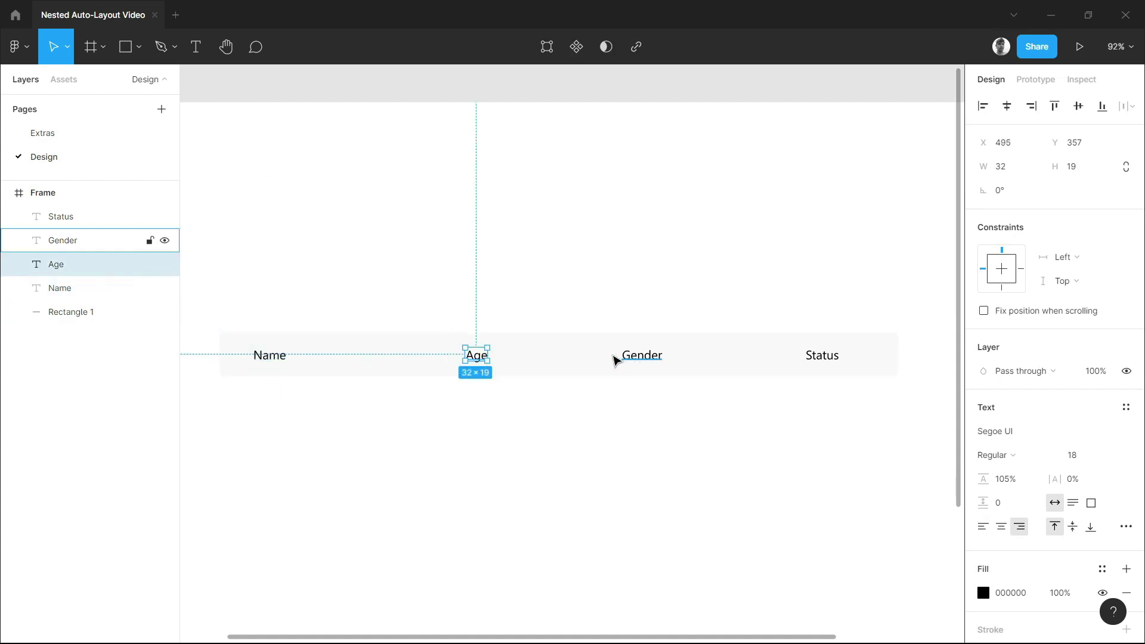
pyautogui.click(807, 404)
pyautogui.click(282, 358)
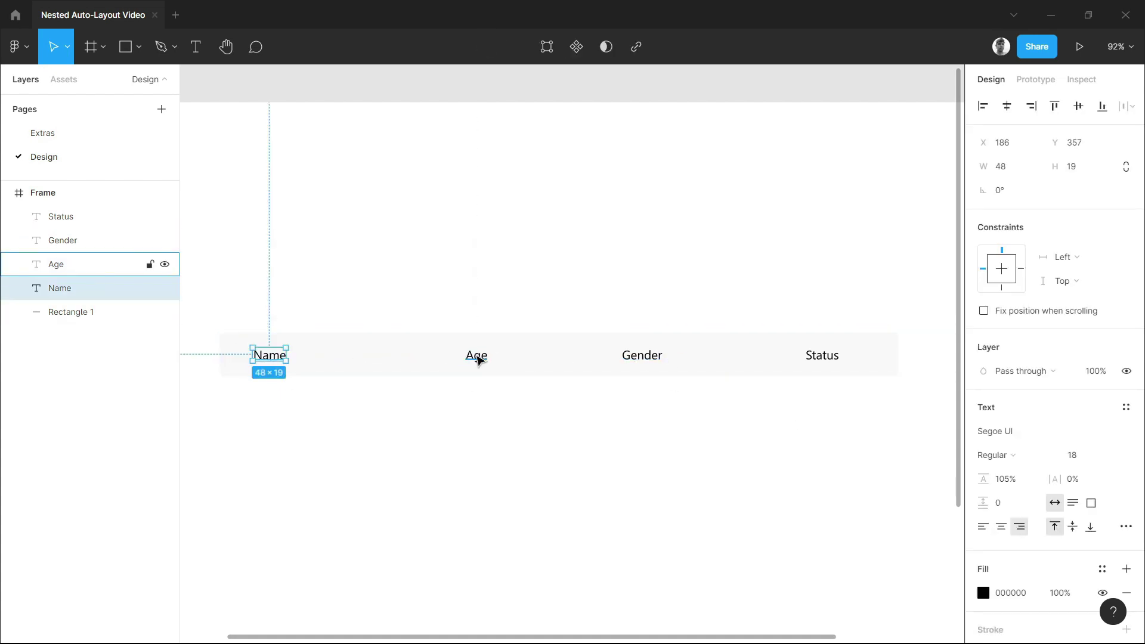
pyautogui.keyDown('shift'); pyautogui.click(478, 358); pyautogui.keyUp('shift')
pyautogui.keyDown('shift'); pyautogui.click(655, 360); pyautogui.keyUp('shift')
pyautogui.keyDown('shift'); pyautogui.click(813, 361); pyautogui.keyUp('shift')
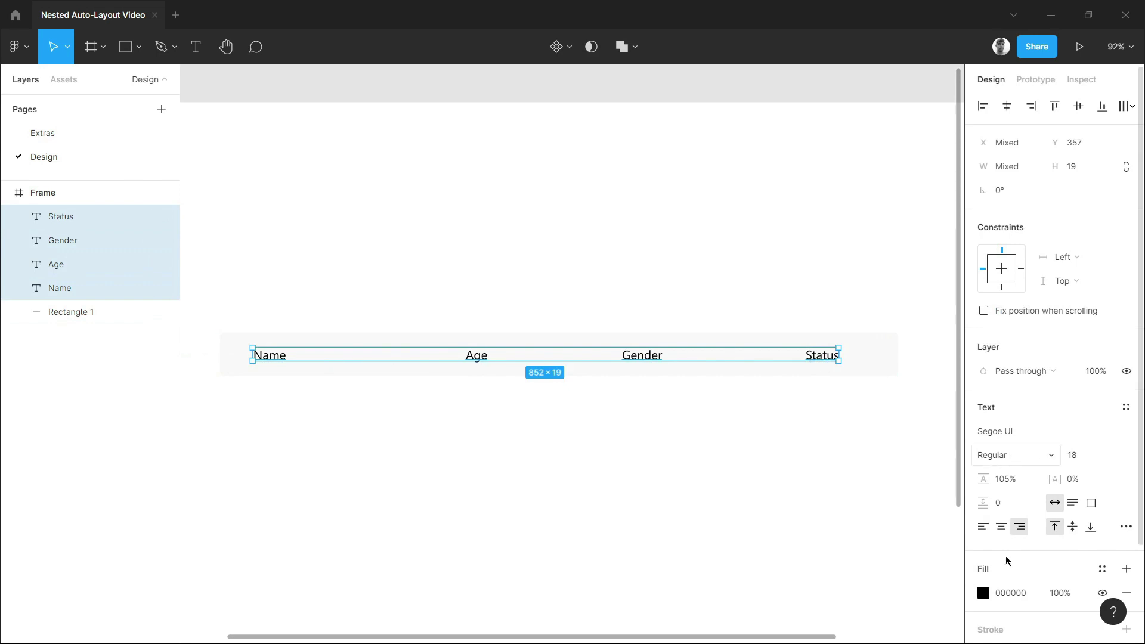
pyautogui.click(984, 593)
pyautogui.moveTo(802, 362); pyautogui.dragTo(710, 364)
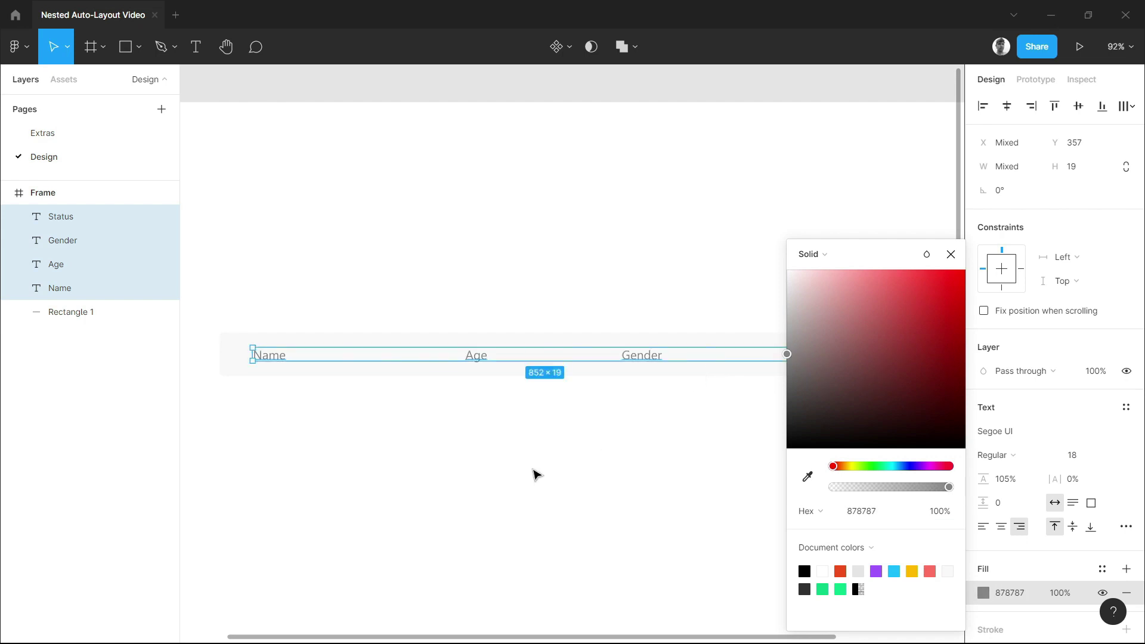
pyautogui.click(535, 473)
# Step: Select all four header labels: Name, Age, Gender and Status
pyautogui.scroll(1, 496, 305)
pyautogui.click(303, 375)
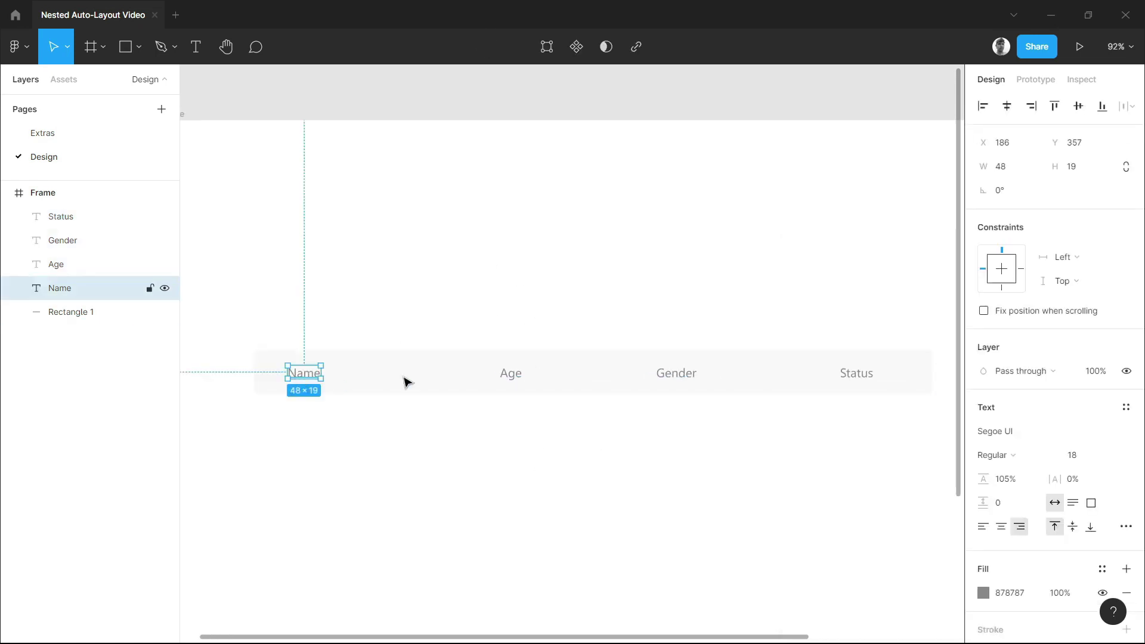
pyautogui.keyDown('shift'); pyautogui.click(514, 373); pyautogui.keyUp('shift')
pyautogui.keyDown('shift'); pyautogui.click(689, 376); pyautogui.keyUp('shift')
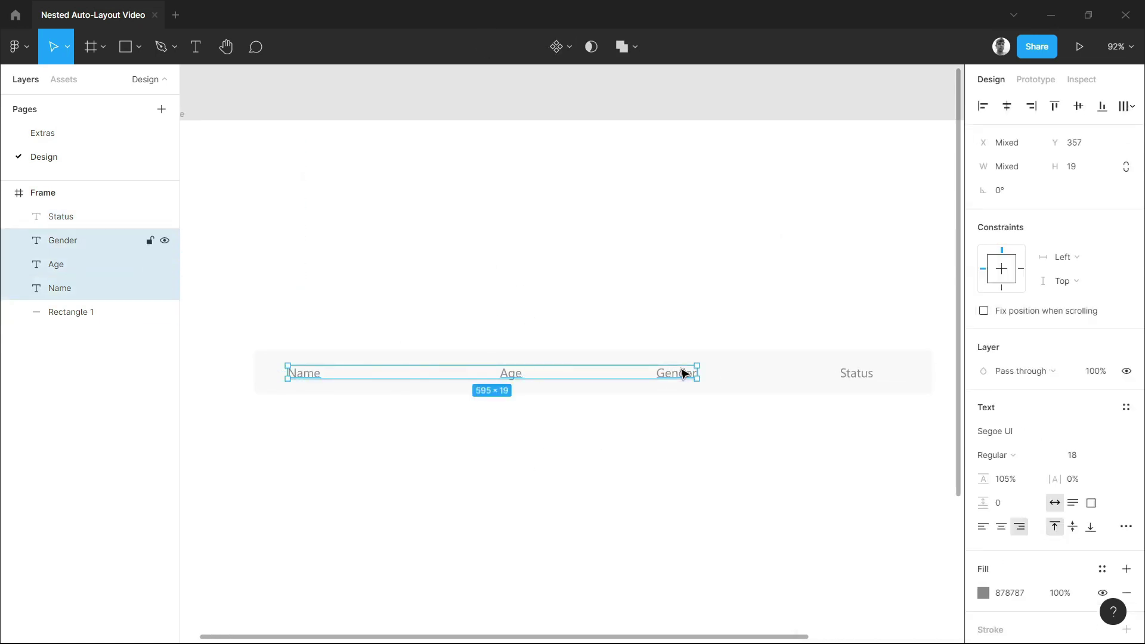
pyautogui.keyDown('shift'); pyautogui.click(863, 377); pyautogui.keyUp('shift')
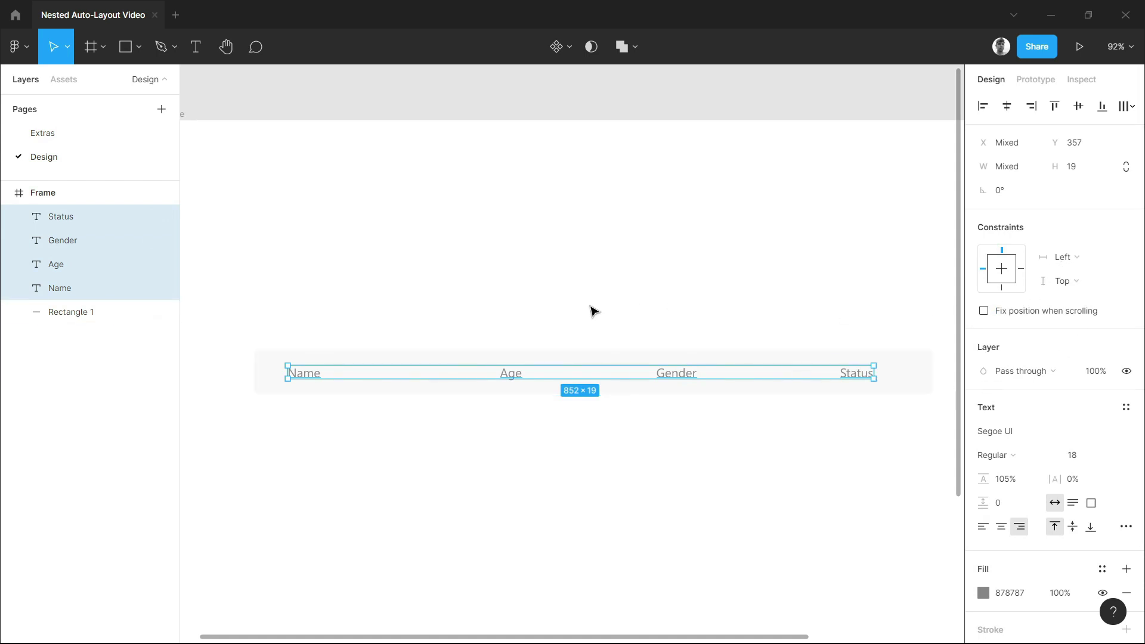
# Step: Wrap the four labels in auto-layout Frame 1, then nest Age and Gender in auto-layout Frame 2
pyautogui.hotkey('shift', 'a')
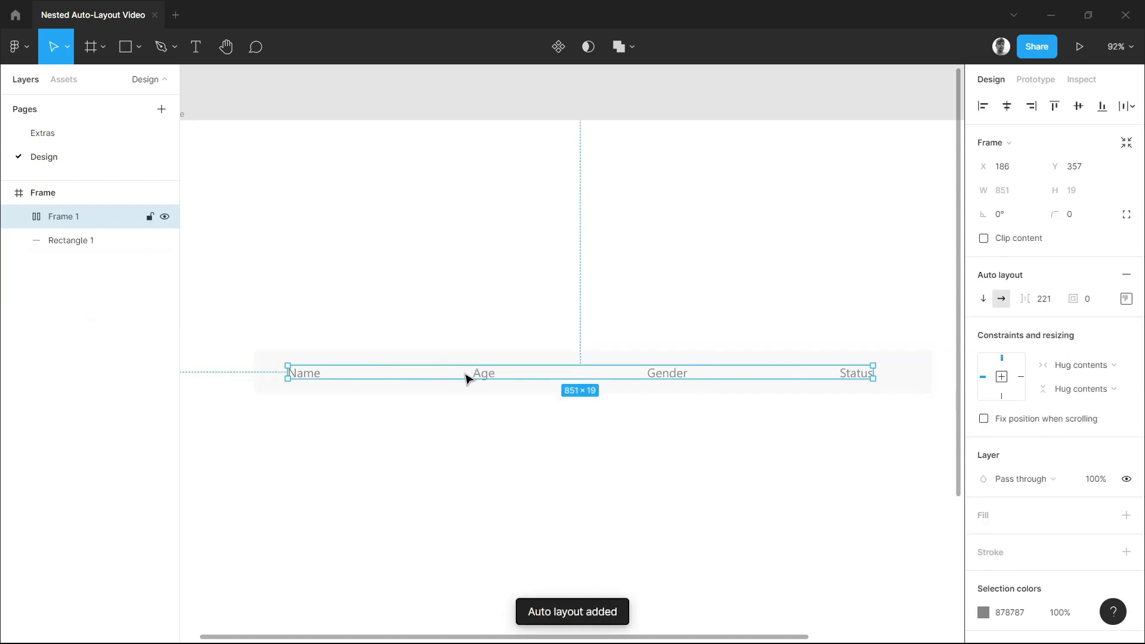
pyautogui.click(391, 330)
pyautogui.click(310, 375)
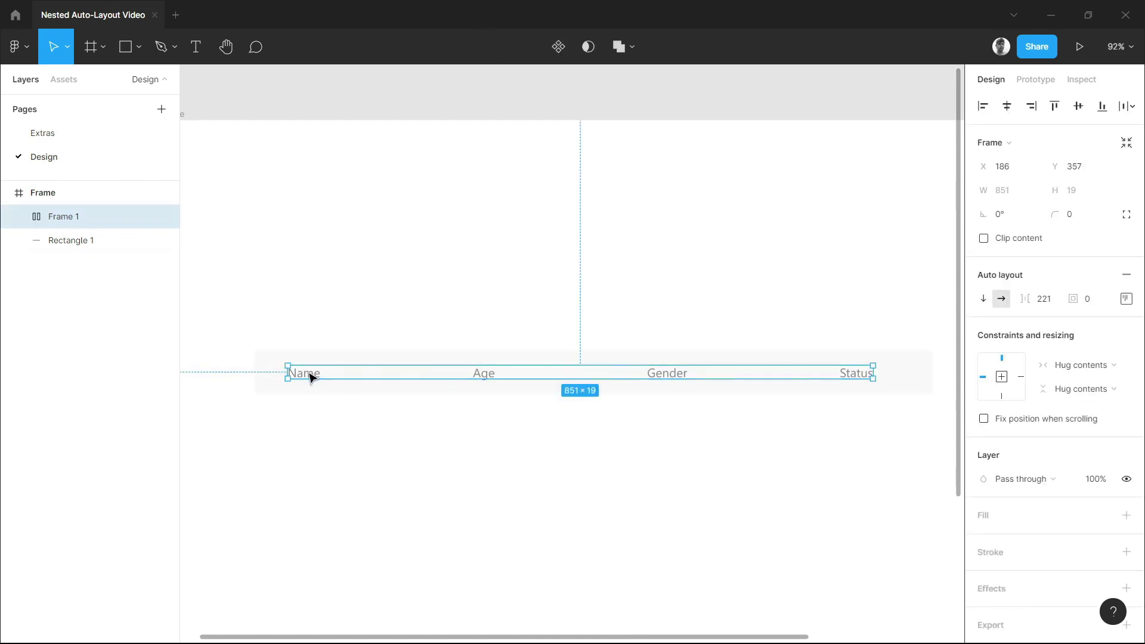
pyautogui.doubleClick(488, 374)
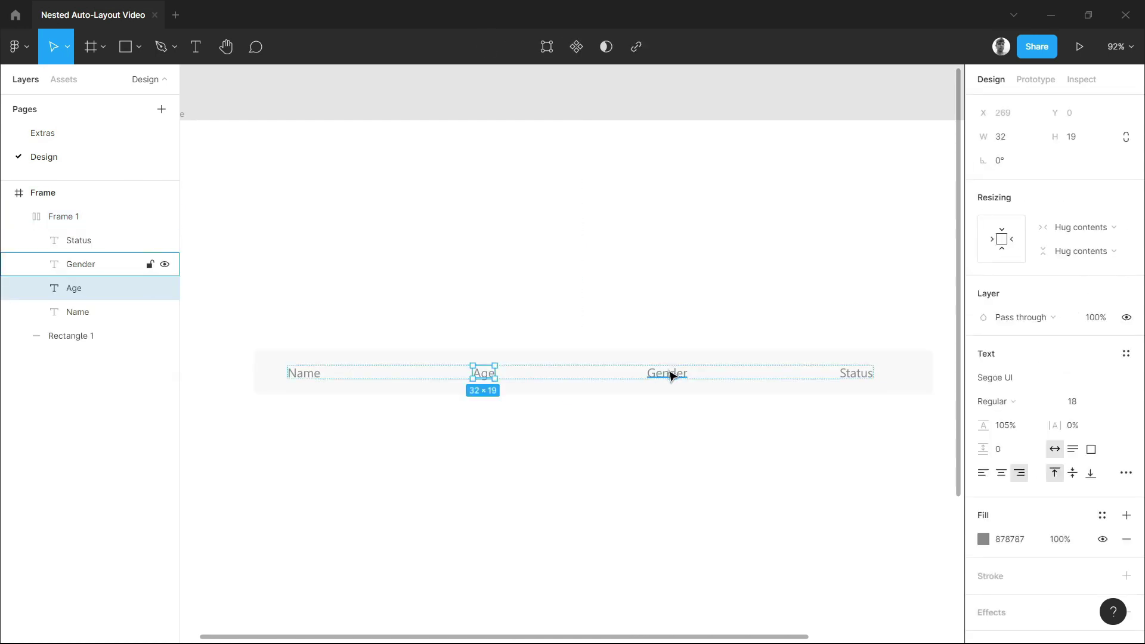
pyautogui.keyDown('shift'); pyautogui.click(670, 375); pyautogui.keyUp('shift')
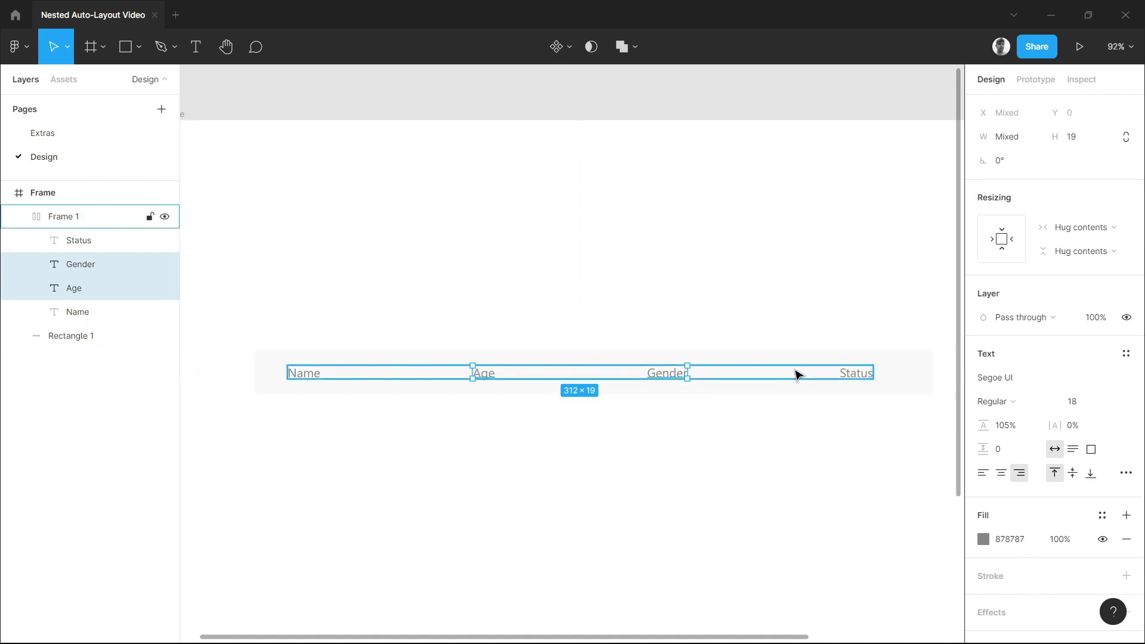
pyautogui.hotkey('shift', 'a')
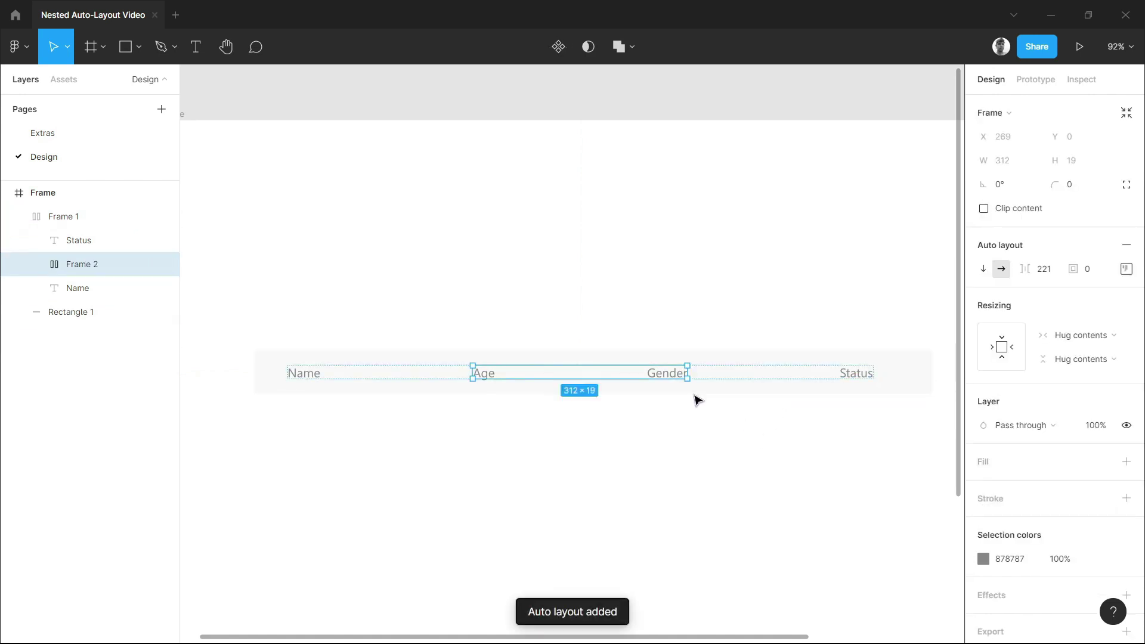
# Step: Widen the Name label to a fixed 362 px and left-align its text
pyautogui.click(316, 374)
pyautogui.moveTo(323, 372); pyautogui.dragTo(537, 373)
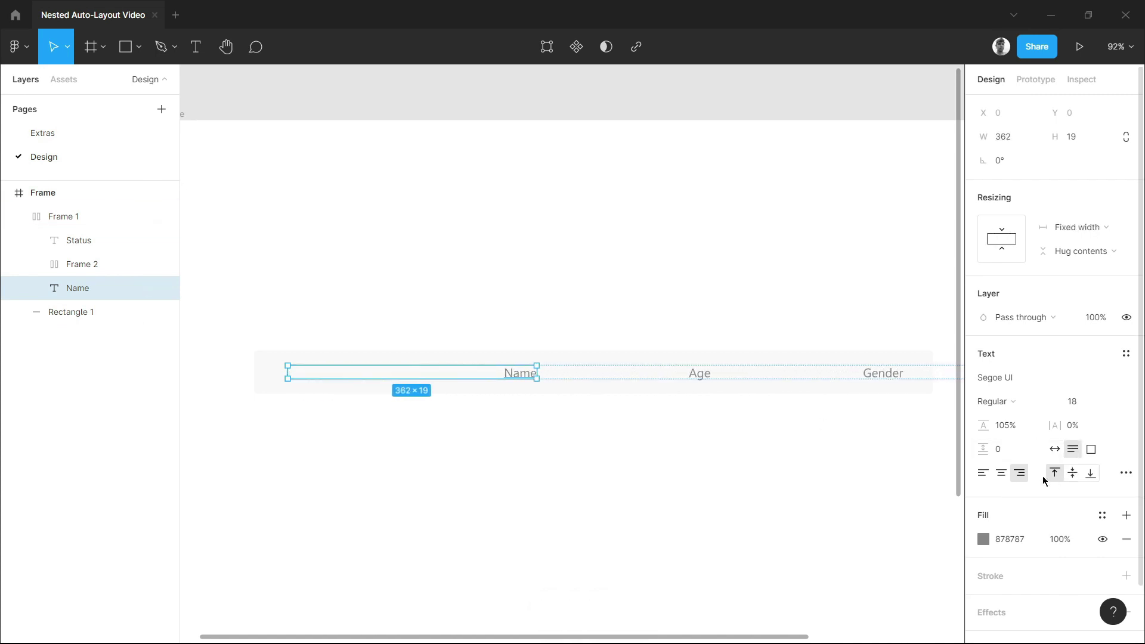
pyautogui.click(982, 472)
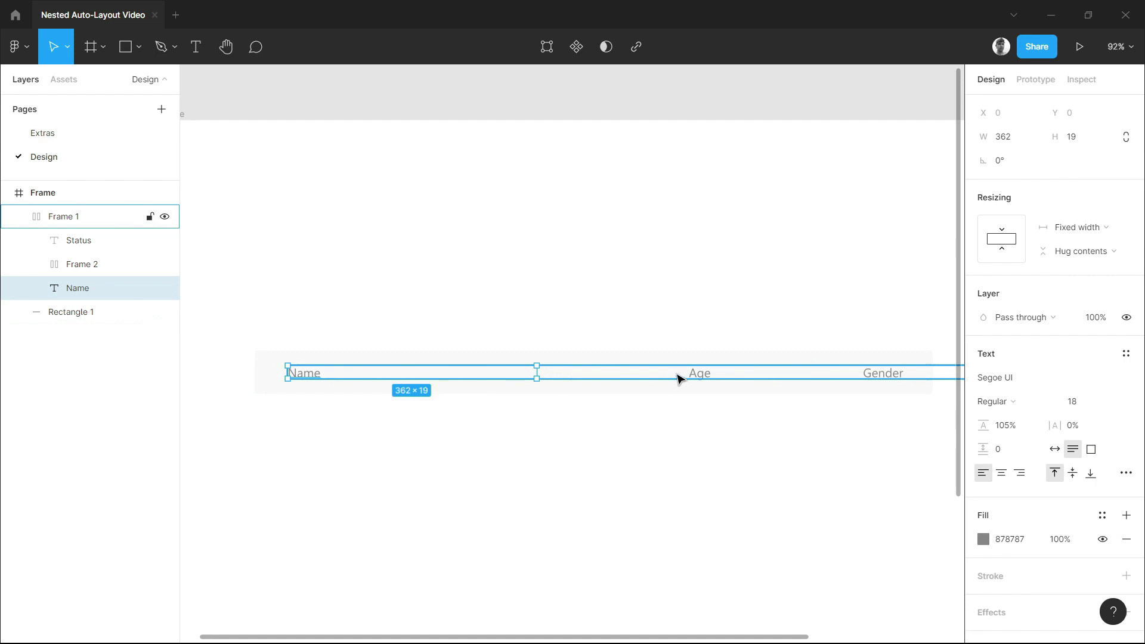
# Step: Set the header frame's item spacing to 0
pyautogui.click(696, 376)
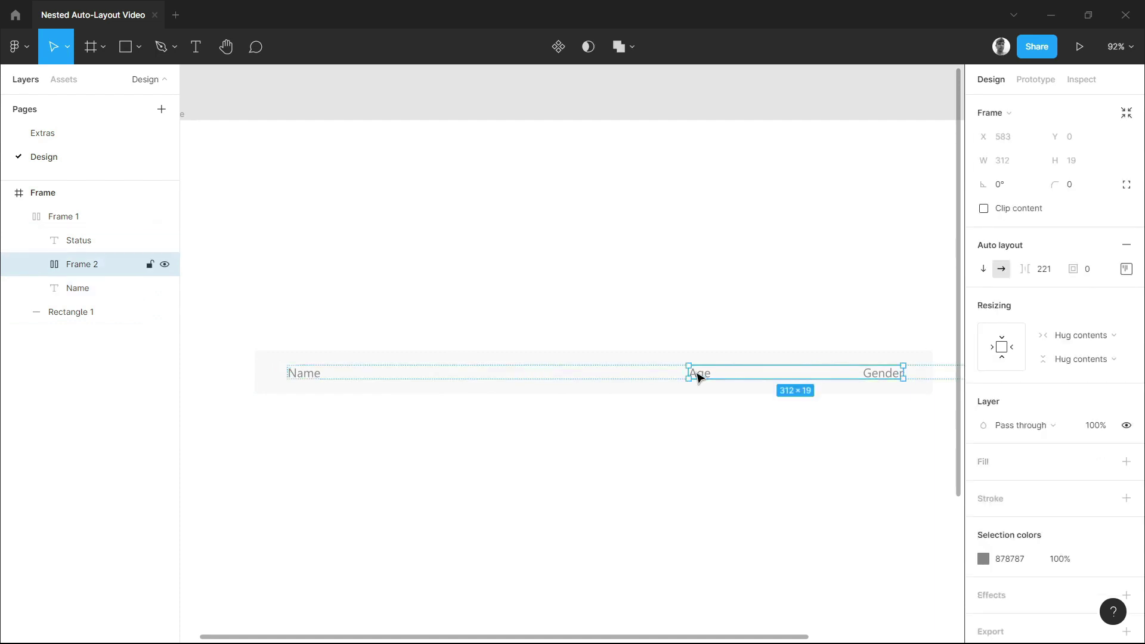
pyautogui.click(1045, 272)
pyautogui.write('0')
pyautogui.press('Return')
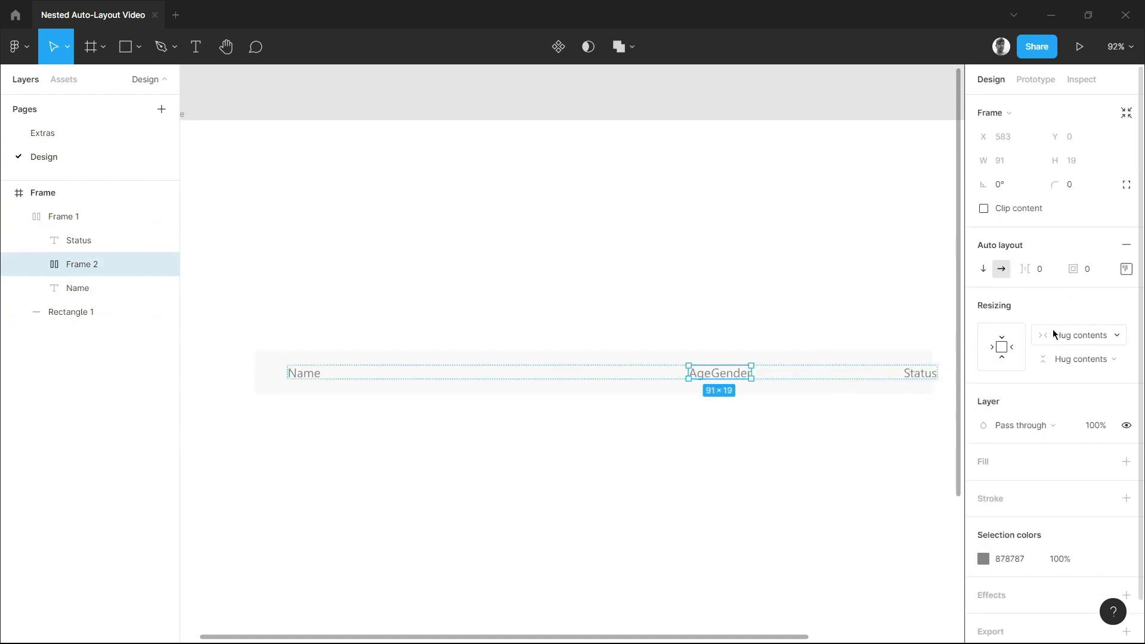
pyautogui.hotkey('ctrl', 'z')
pyautogui.click(628, 374)
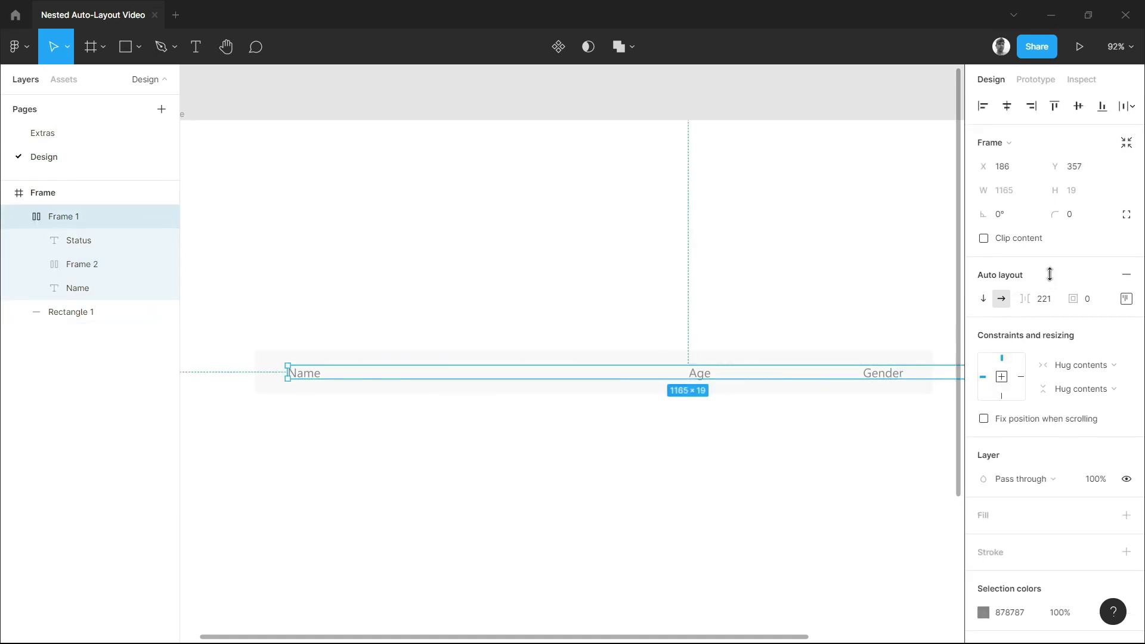
pyautogui.click(1049, 302)
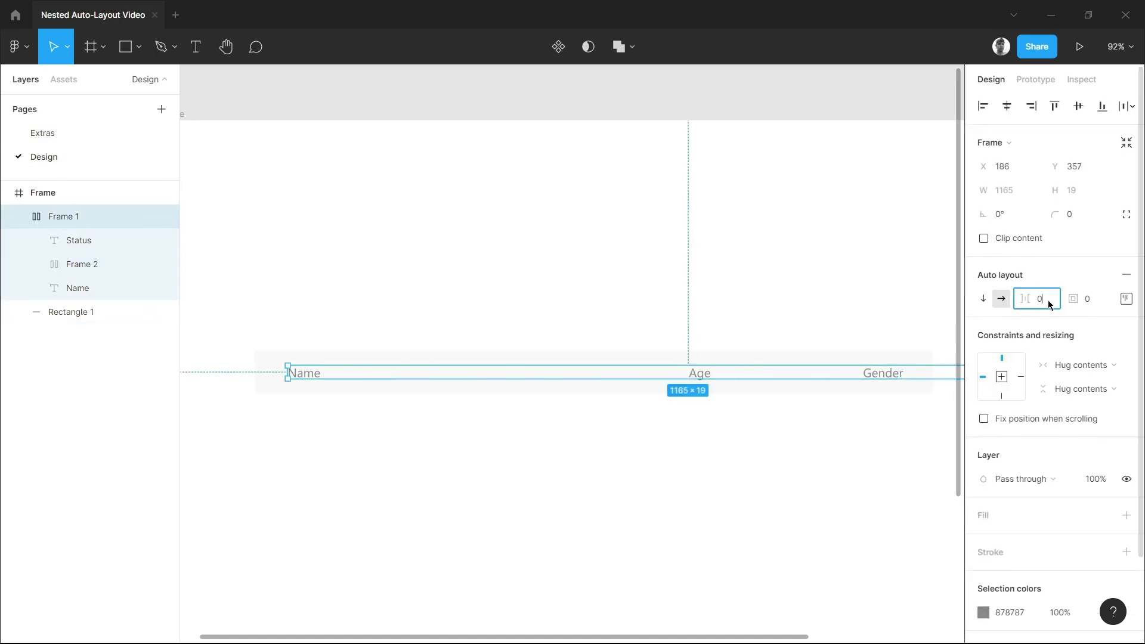
pyautogui.press('Return')
# Step: Wrap the Status label in its own auto-layout Frame 3
pyautogui.click(785, 316)
pyautogui.click(766, 373)
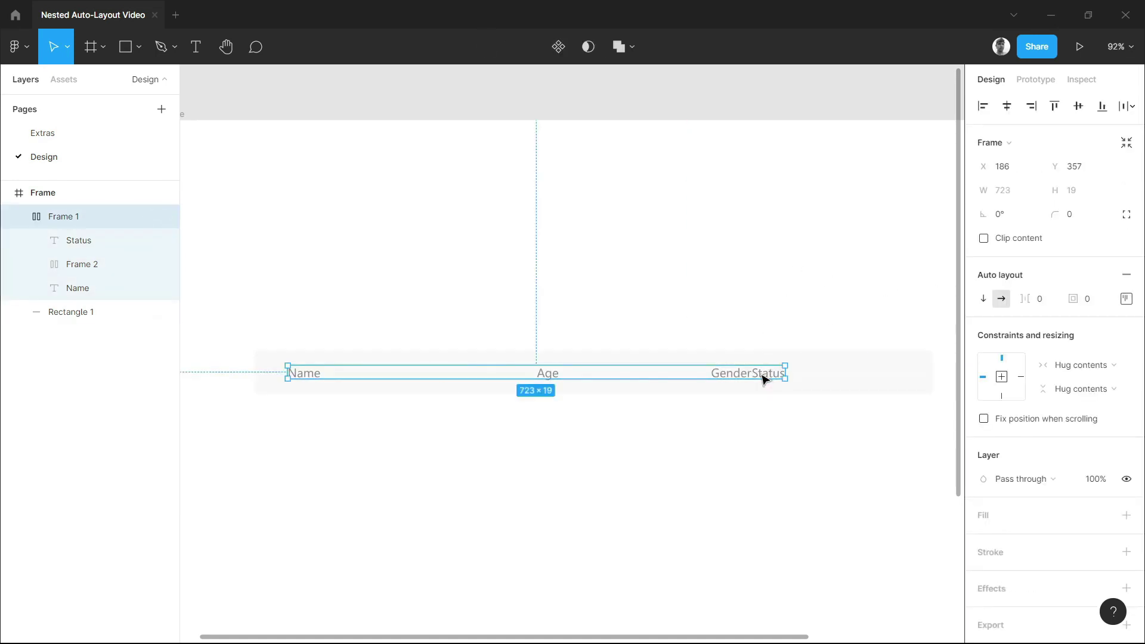
pyautogui.click(782, 376)
pyautogui.hotkey('shift', 'a')
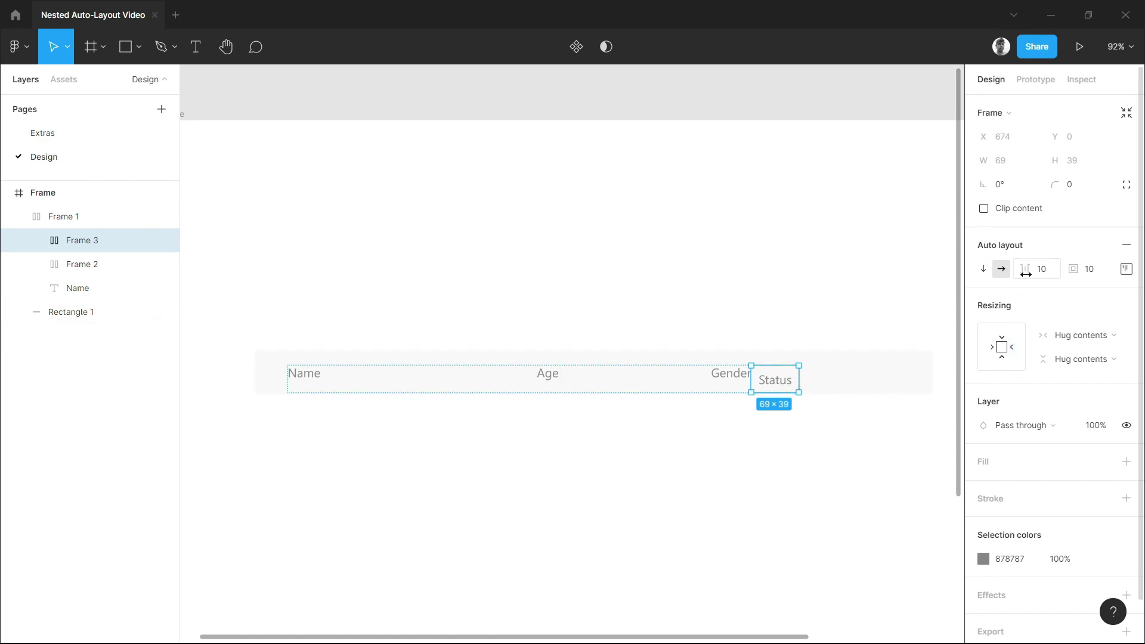
# Step: Shrink the Status frame to 19 px tall with its text left-centre aligned
pyautogui.moveTo(770, 392); pyautogui.dragTo(770, 379)
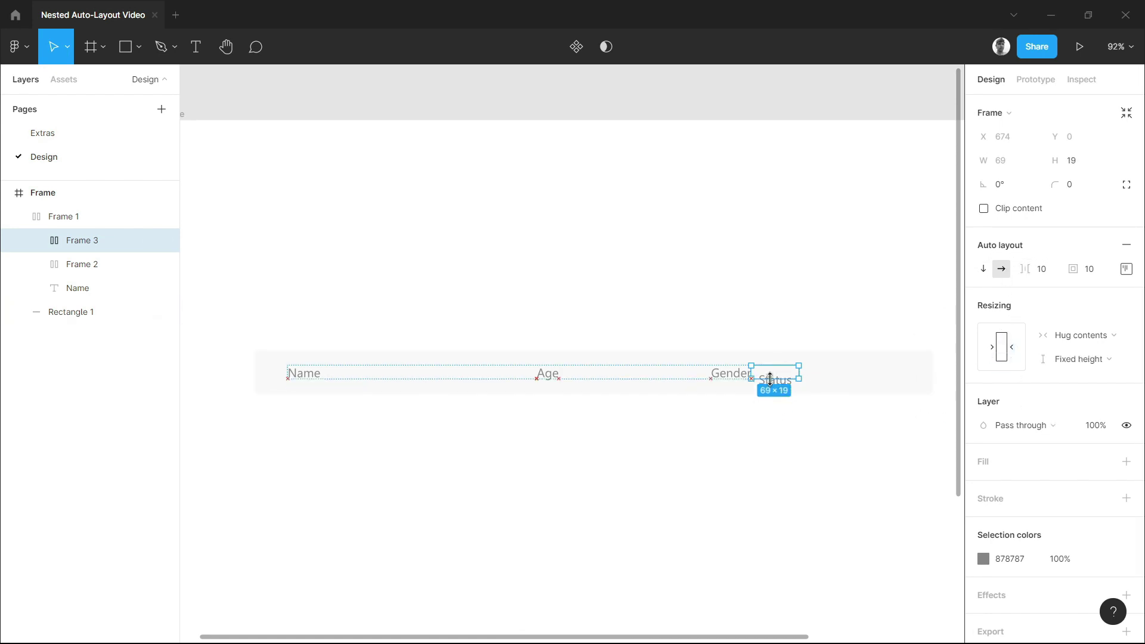
pyautogui.click(1126, 269)
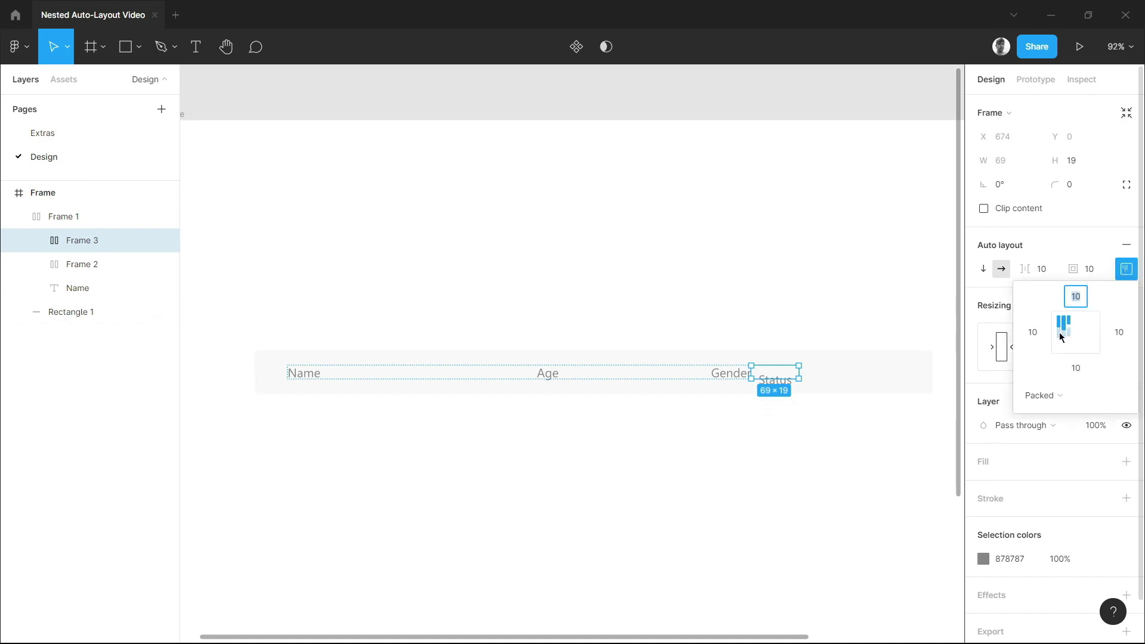
pyautogui.click(1063, 338)
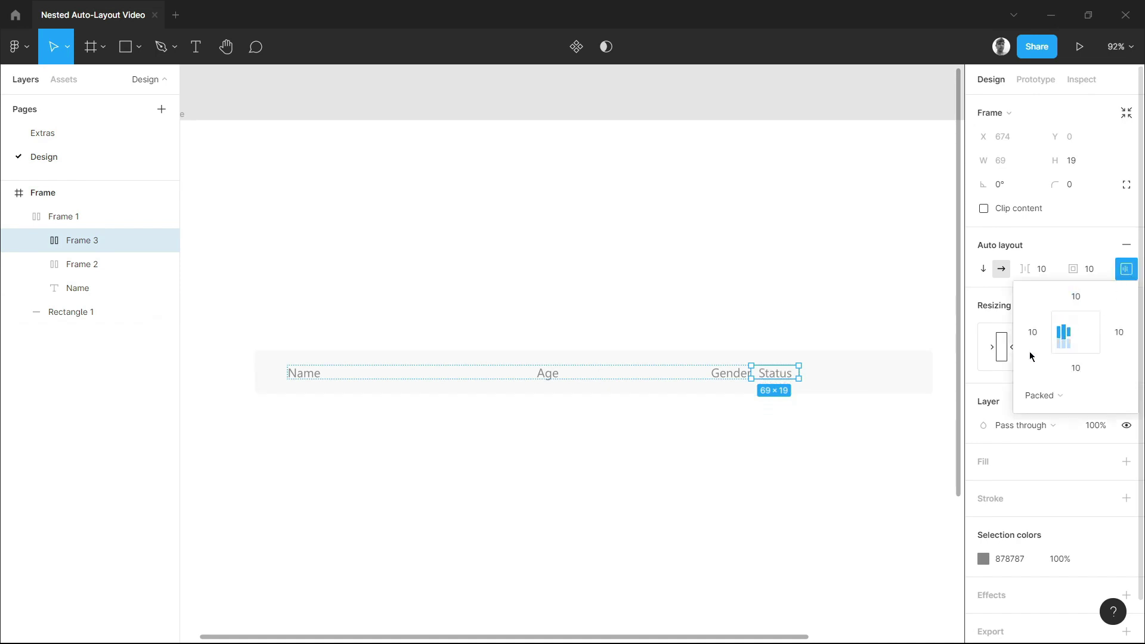
pyautogui.click(818, 429)
pyautogui.doubleClick(770, 378)
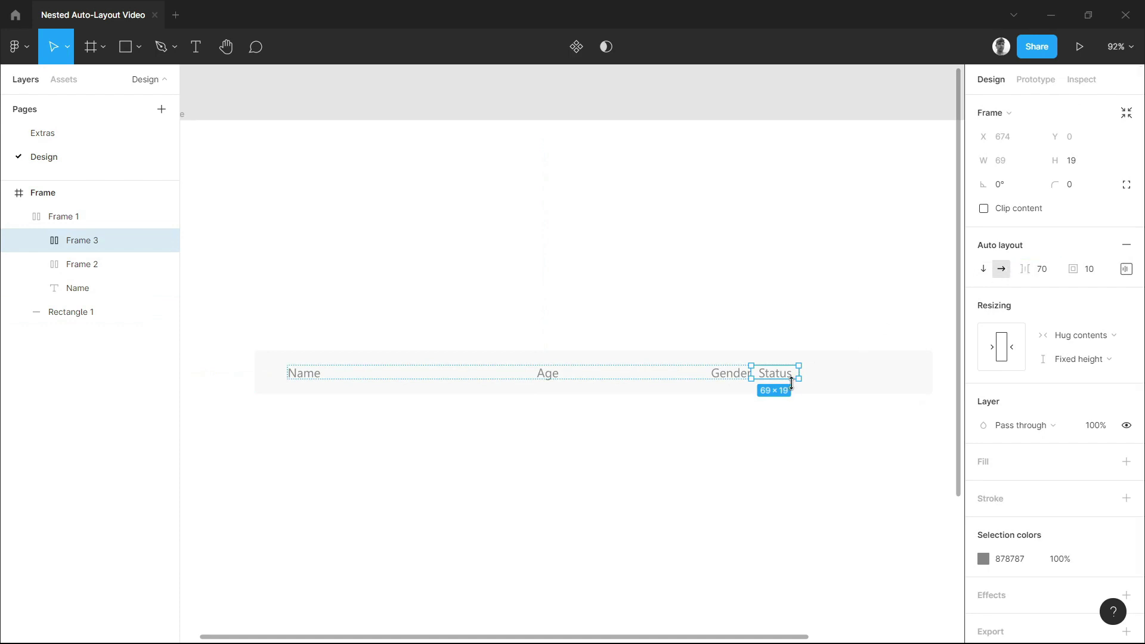
pyautogui.hotkey('shift', 'Return')
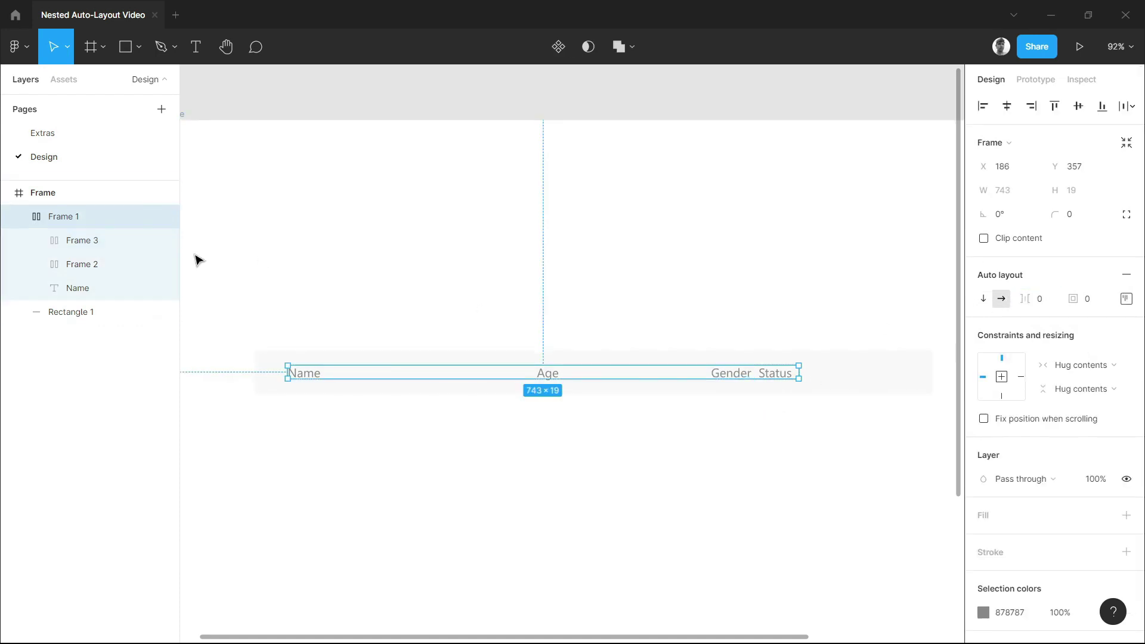
pyautogui.click(117, 246)
# Step: Remove the wrapper frame from the Status label
pyautogui.click(616, 450)
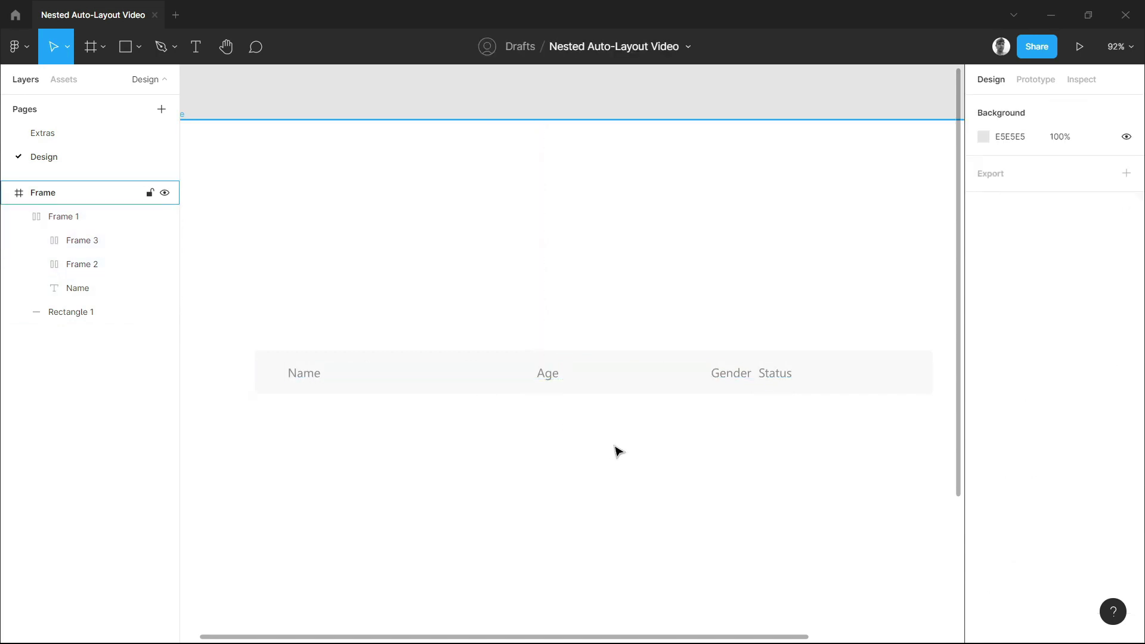
pyautogui.hotkey('ctrl', 'z')
pyautogui.hotkey('ctrl', 'shift', 'g')
pyautogui.click(598, 431)
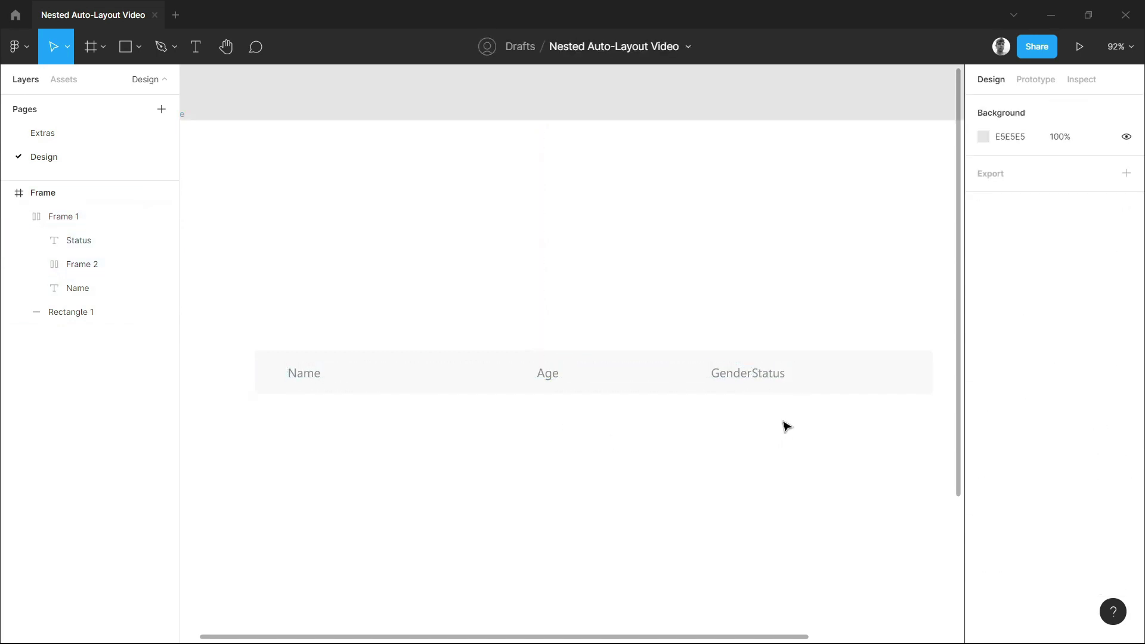
pyautogui.click(770, 379)
pyautogui.click(778, 407)
# Step: Wrap the Age–Gender frame and Status in a new auto layout with 157 spacing
pyautogui.doubleClick(741, 374)
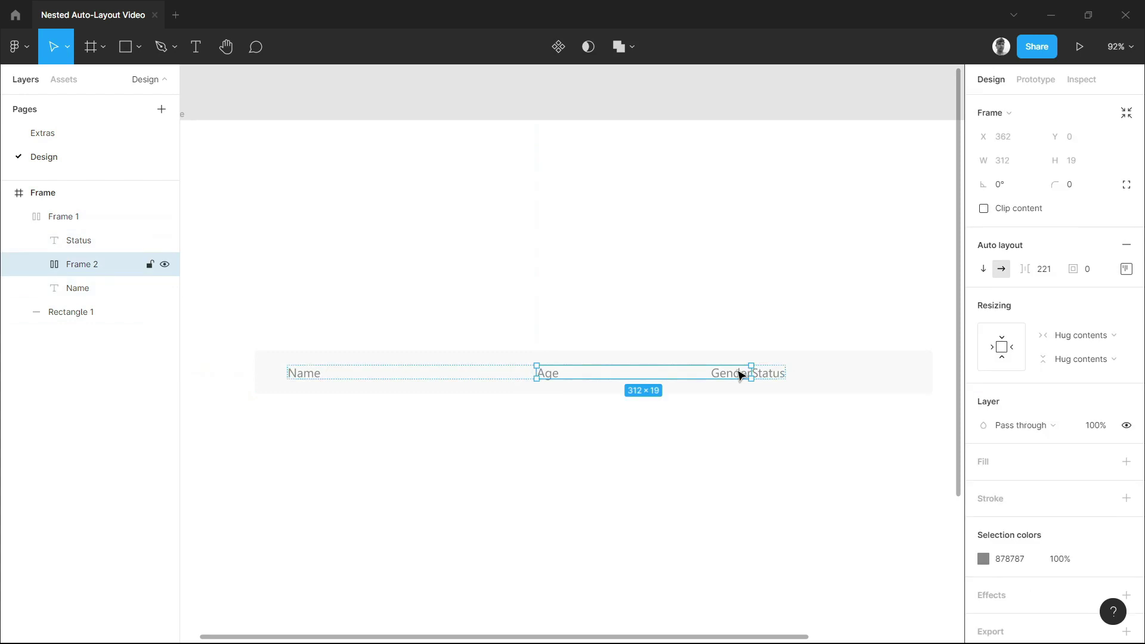
pyautogui.keyDown('shift'); pyautogui.click(785, 380); pyautogui.keyUp('shift')
pyautogui.hotkey('shift', 'a')
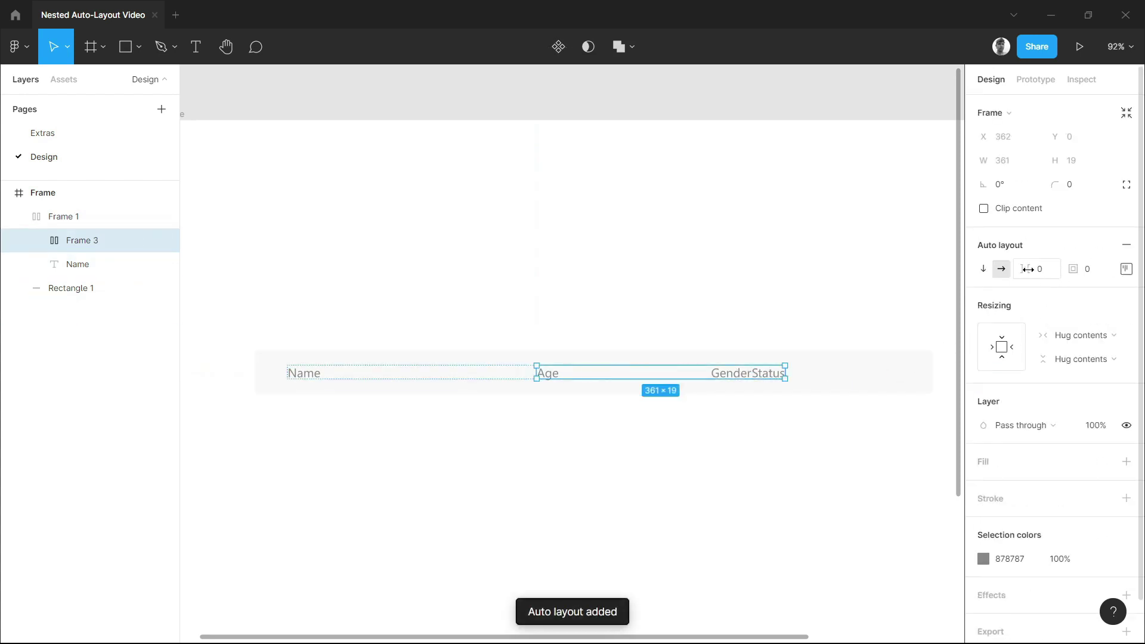
pyautogui.moveTo(1028, 268)
pyautogui.mouseDown()
pyautogui.moveTo(1050, 269)
pyautogui.moveTo(52, 262)
pyautogui.moveTo(1013, 273)
pyautogui.mouseUp()
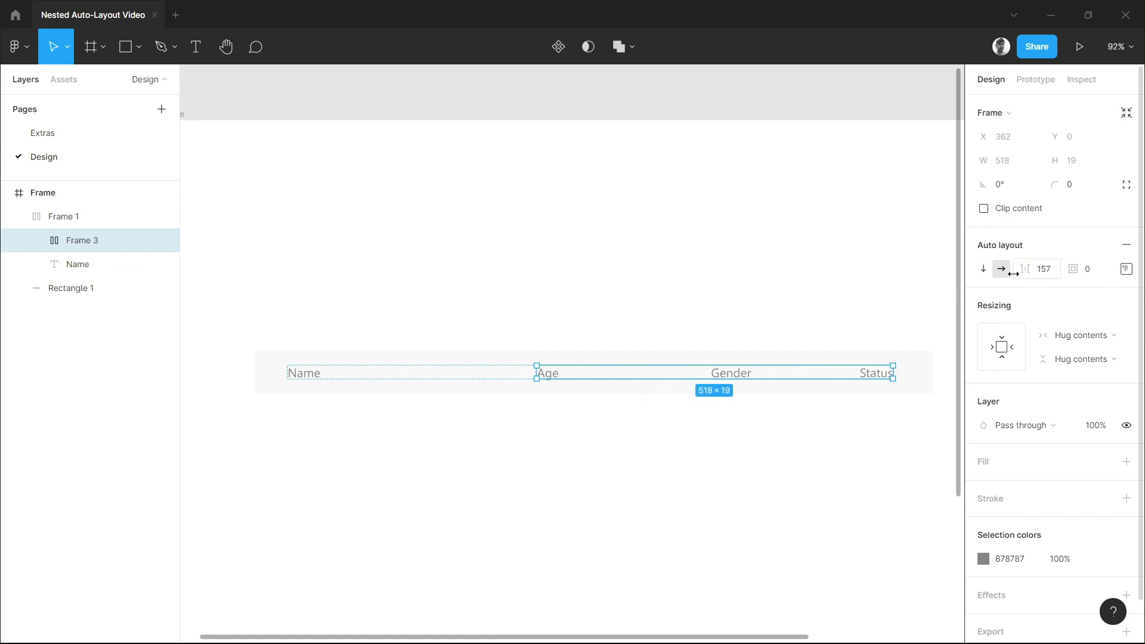
pyautogui.click(680, 312)
# Step: Wrap the header text row and its background rectangle in a vertical auto-layout frame
pyautogui.scroll(-3, 683, 311)
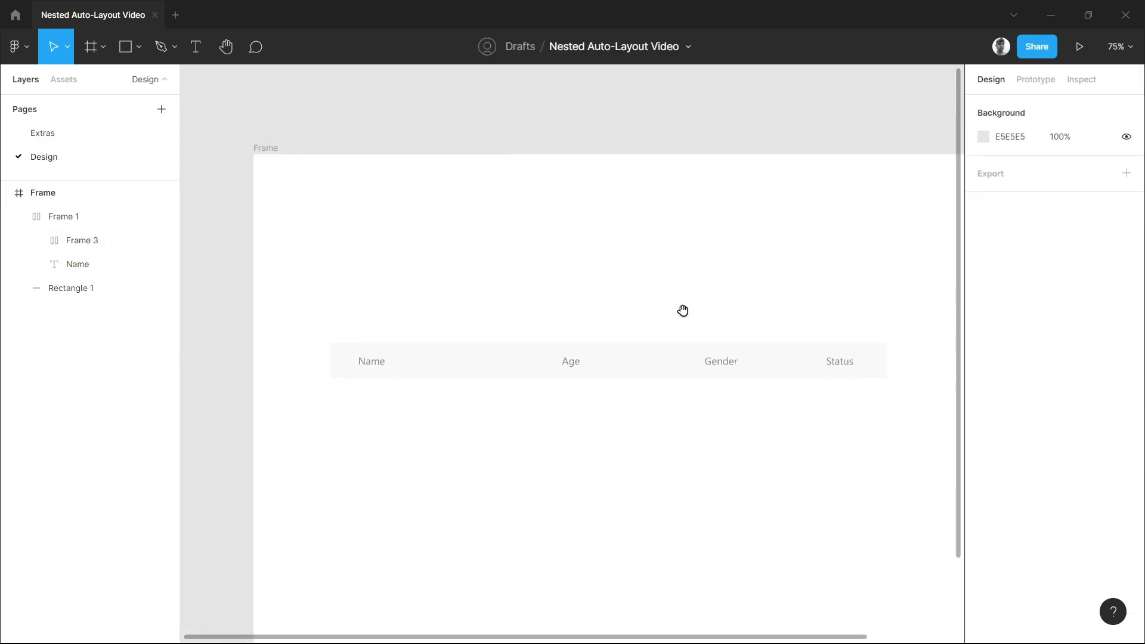
pyautogui.moveTo(683, 311); pyautogui.dragTo(684, 268)
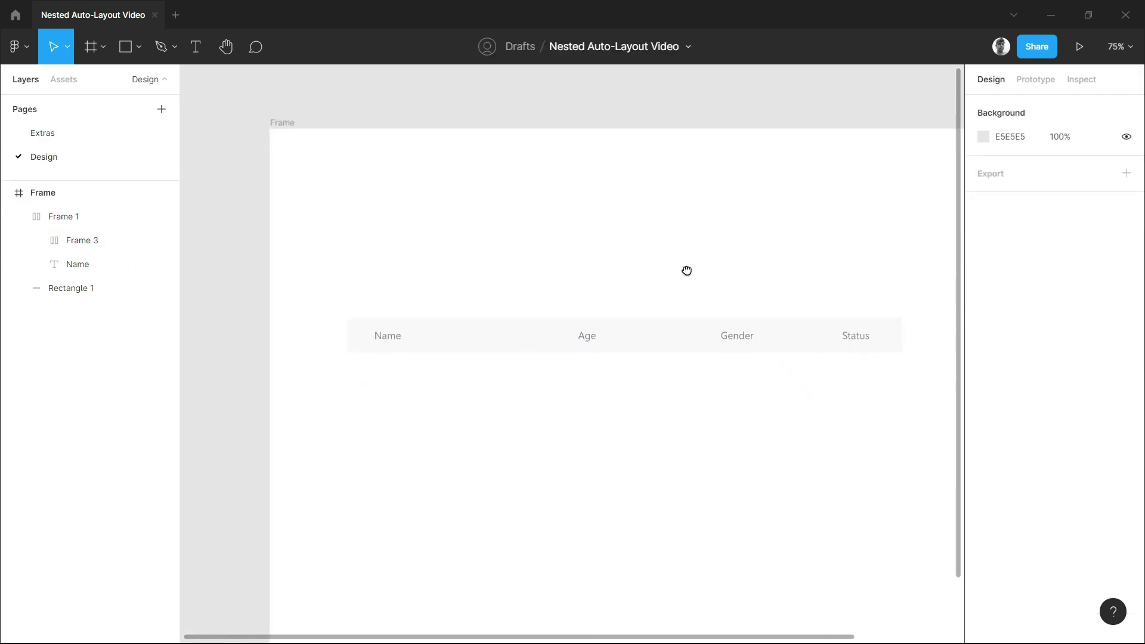
pyautogui.click(534, 338)
pyautogui.keyDown('shift'); pyautogui.click(499, 324); pyautogui.keyUp('shift')
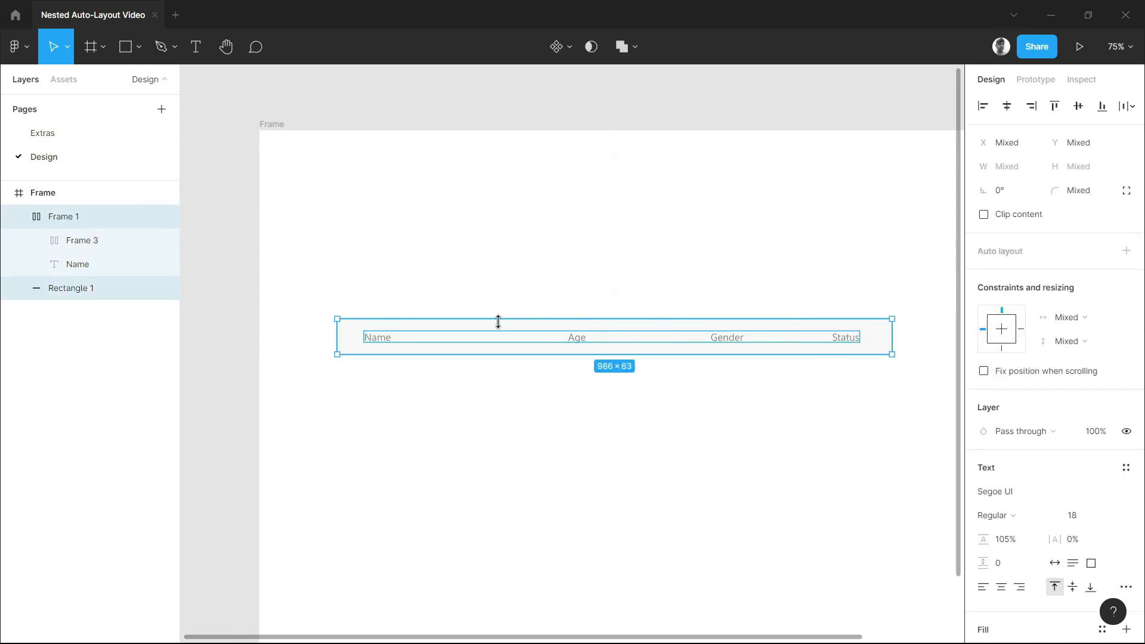
pyautogui.hotkey('shift', 'a')
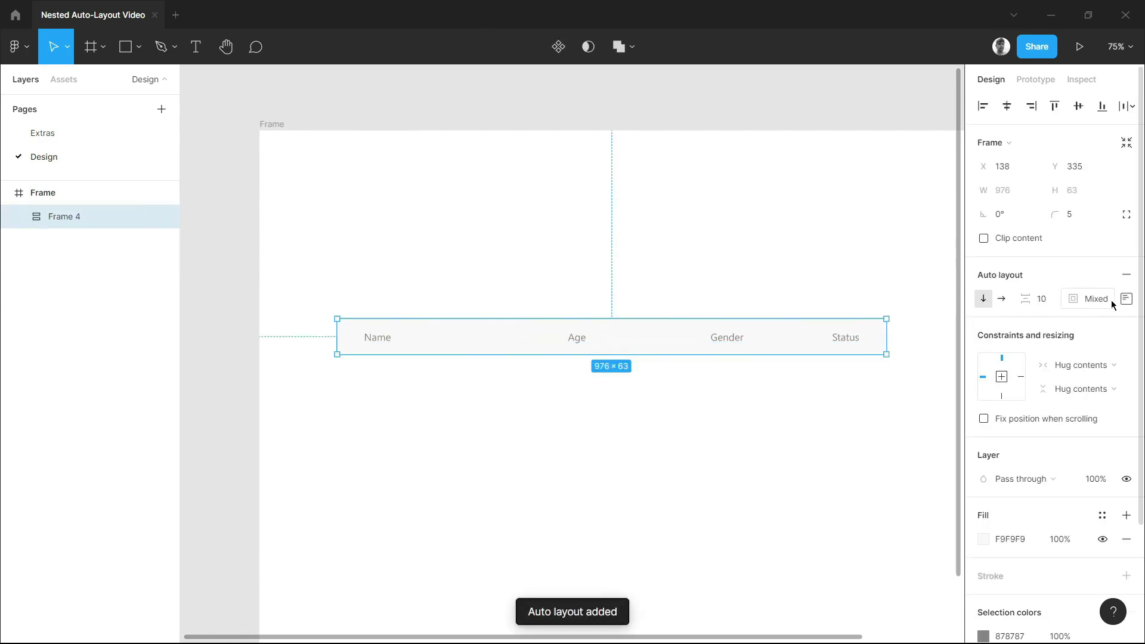
# Step: Check Frame 4's 48/22 padding and move it up and to the left
pyautogui.click(1124, 299)
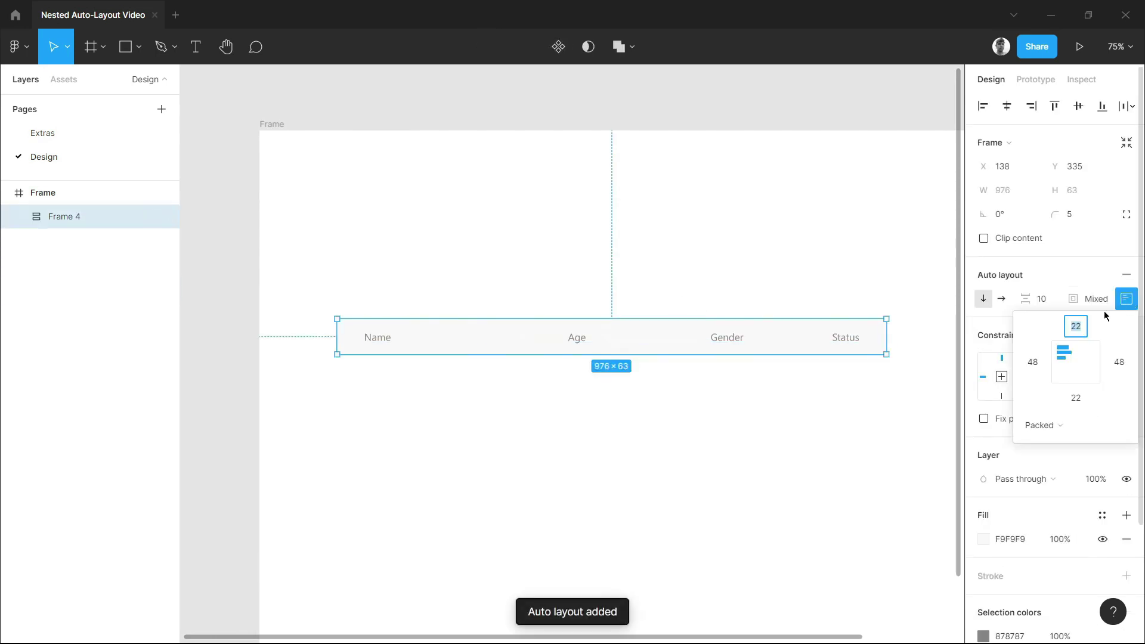
pyautogui.click(851, 386)
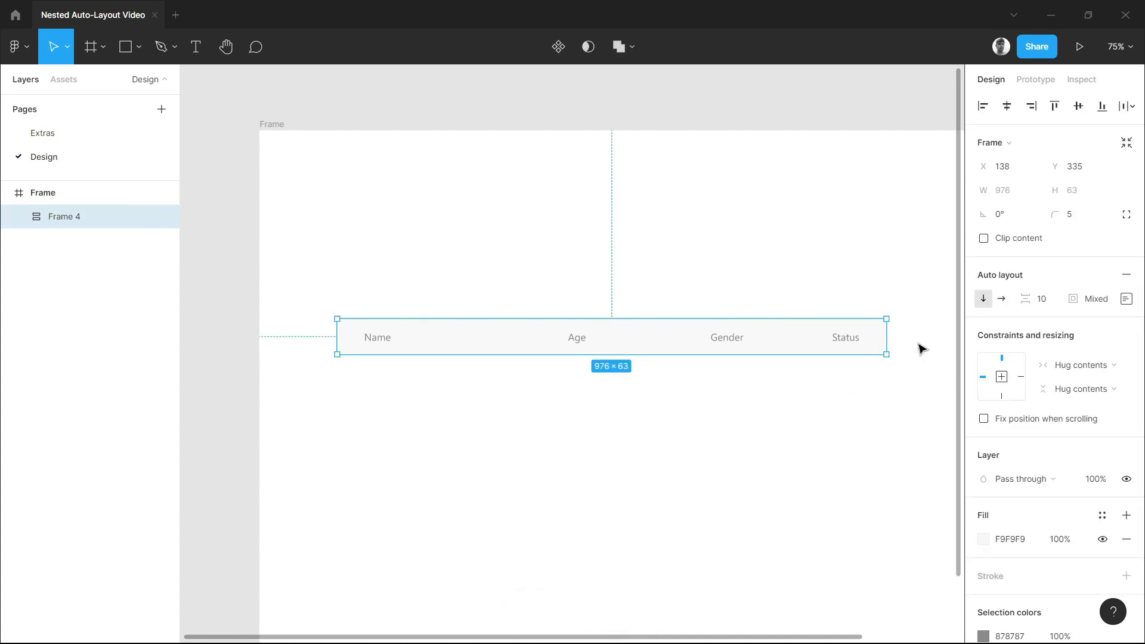
pyautogui.moveTo(800, 334); pyautogui.dragTo(764, 253)
pyautogui.scroll(3, 690, 405)
pyautogui.scroll(2, 596, 389)
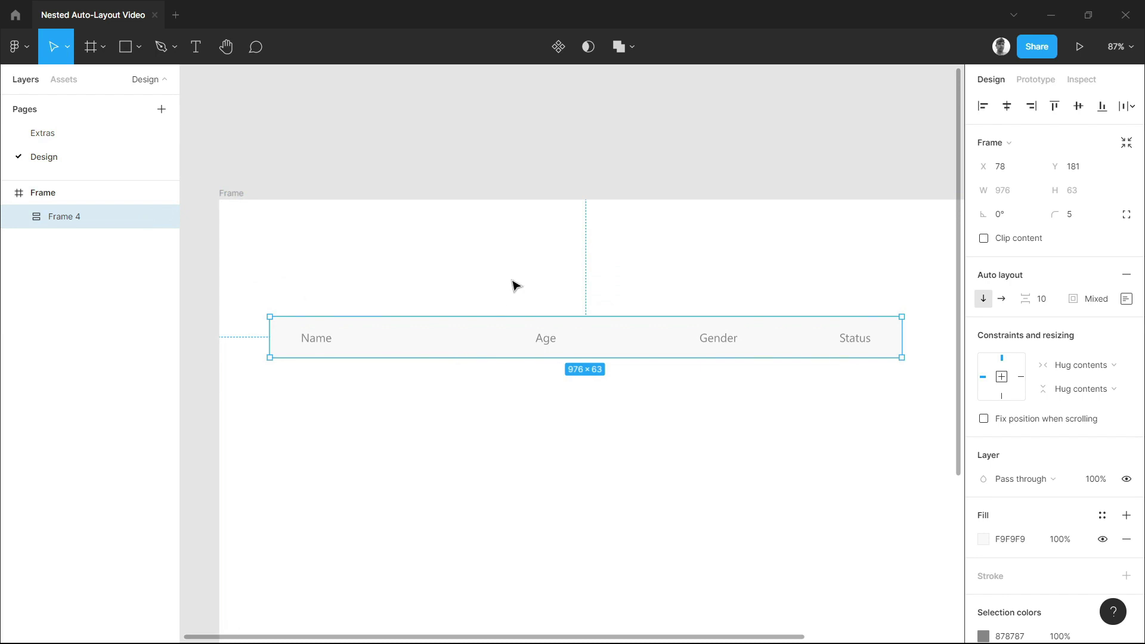
# Step: Rename the header frame 'Table Header' and place a duplicate row below it
pyautogui.hotkey('ctrl', 'r')
pyautogui.write('T')
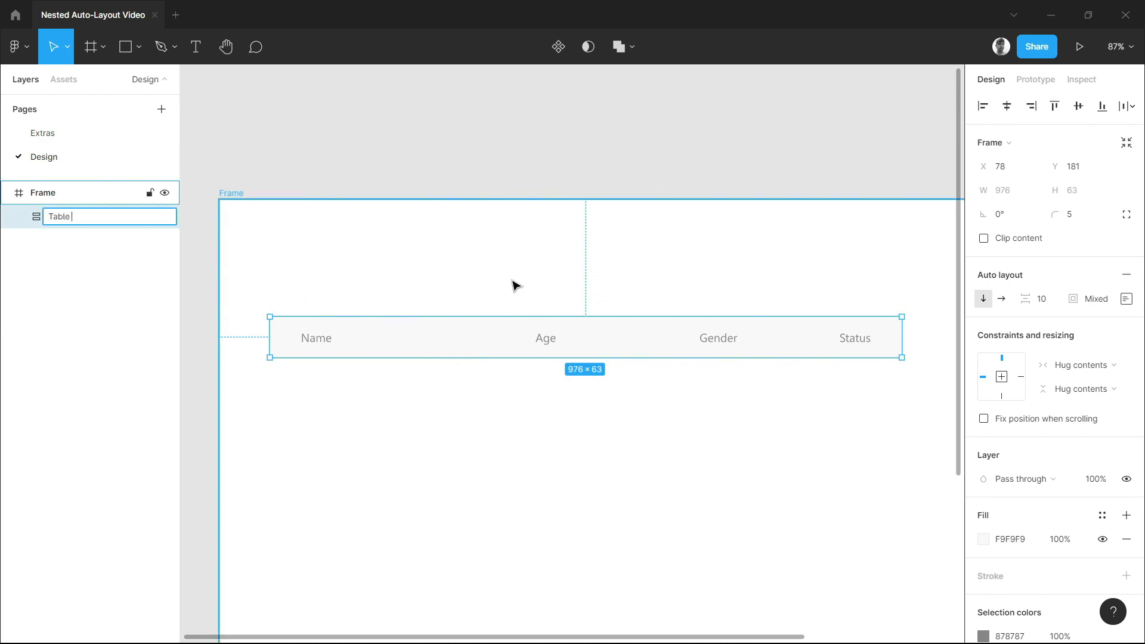
pyautogui.write('able Header')
pyautogui.press('Return')
pyautogui.click(511, 265)
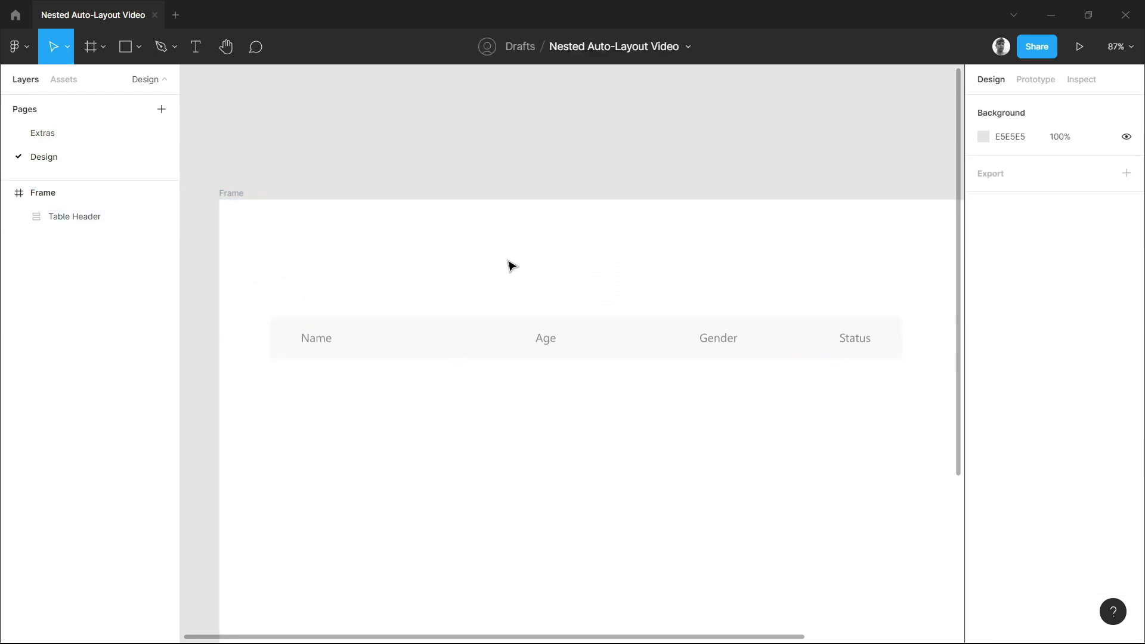
pyautogui.moveTo(557, 291); pyautogui.dragTo(565, 271)
pyautogui.click(626, 316)
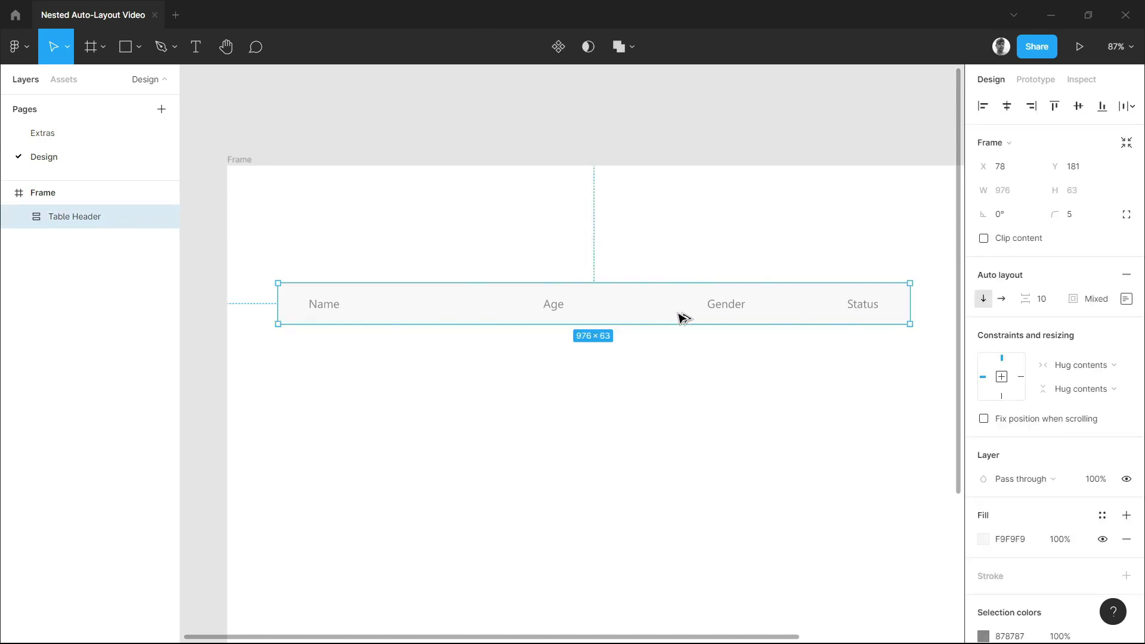
pyautogui.moveTo(680, 317); pyautogui.dragTo(680, 360)
pyautogui.click(623, 241)
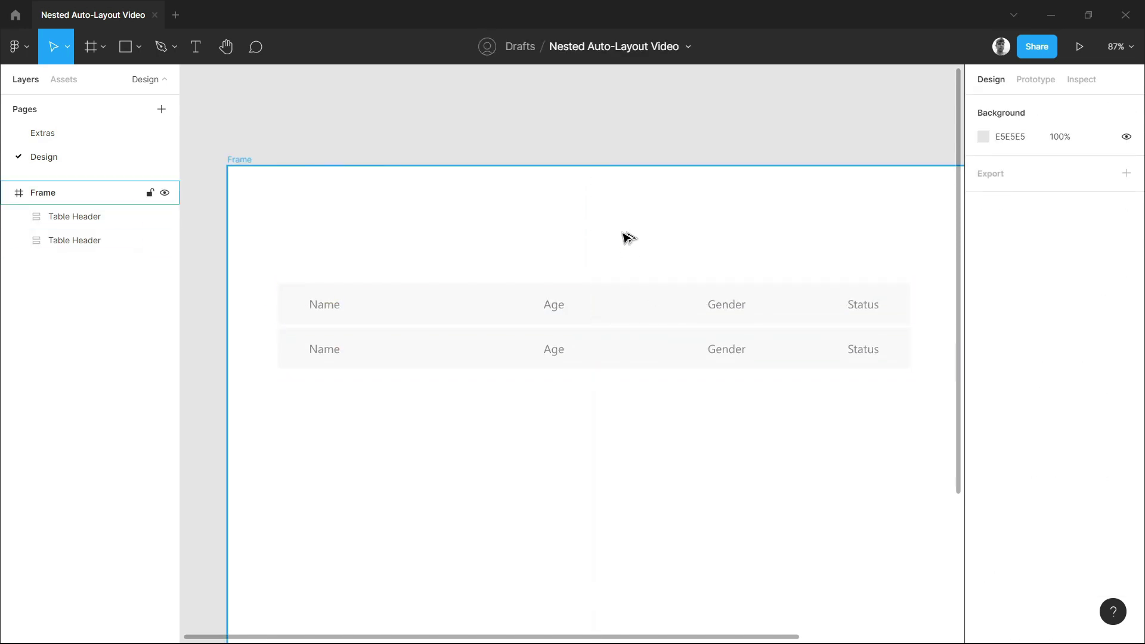
# Step: Change the top Table Header row's fill from F9F9F9 to FEFEFE
pyautogui.click(647, 303)
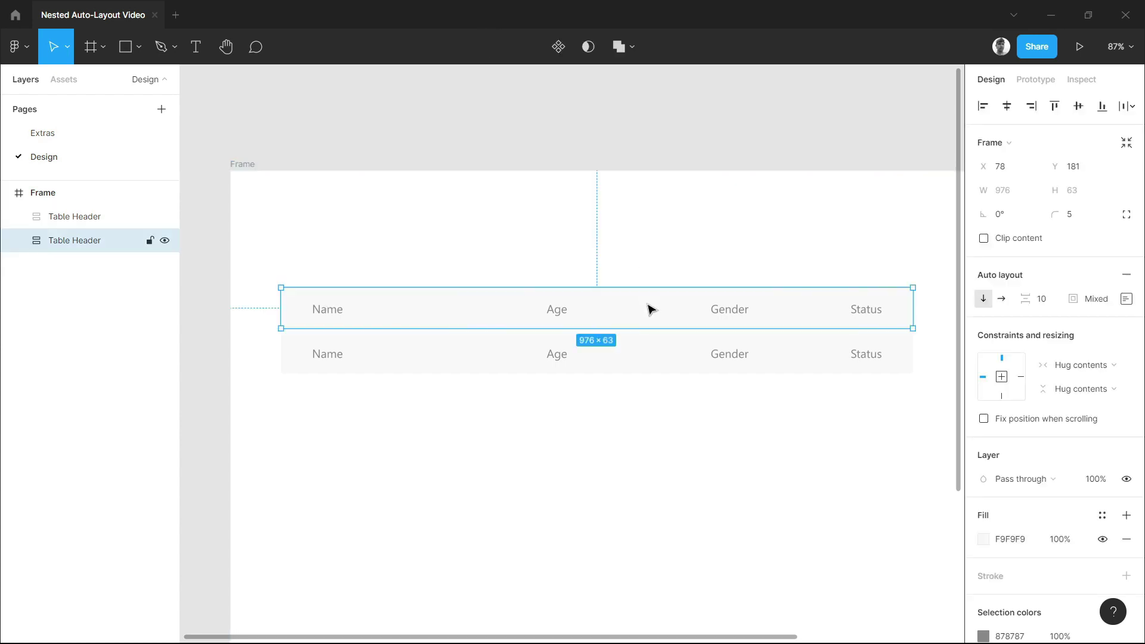
pyautogui.click(984, 539)
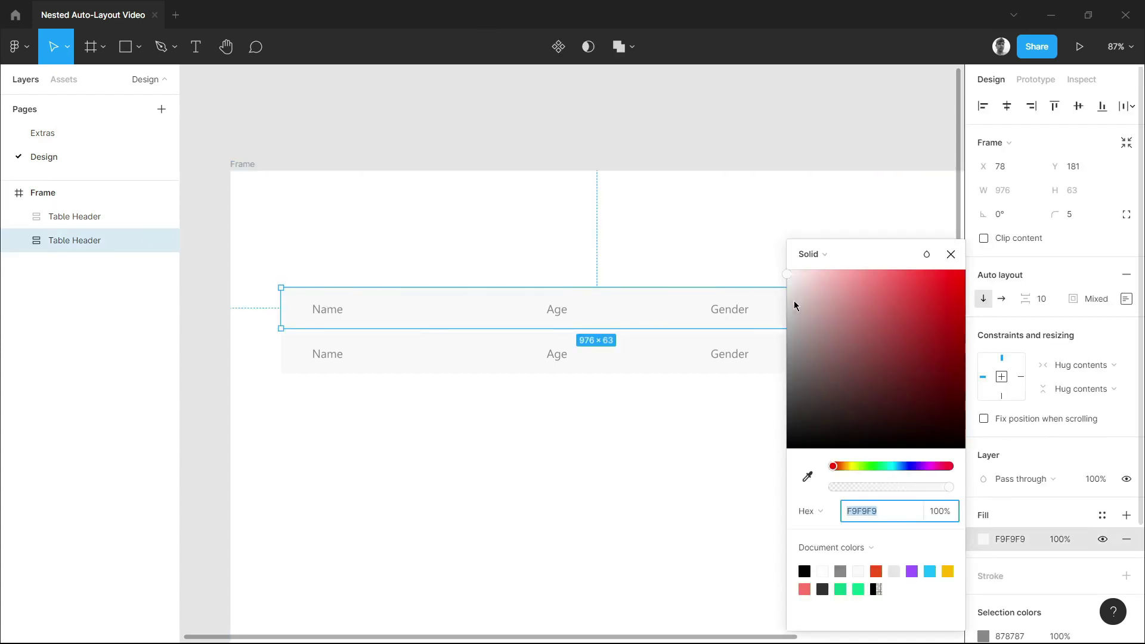
pyautogui.scroll(-3, 1056, 568)
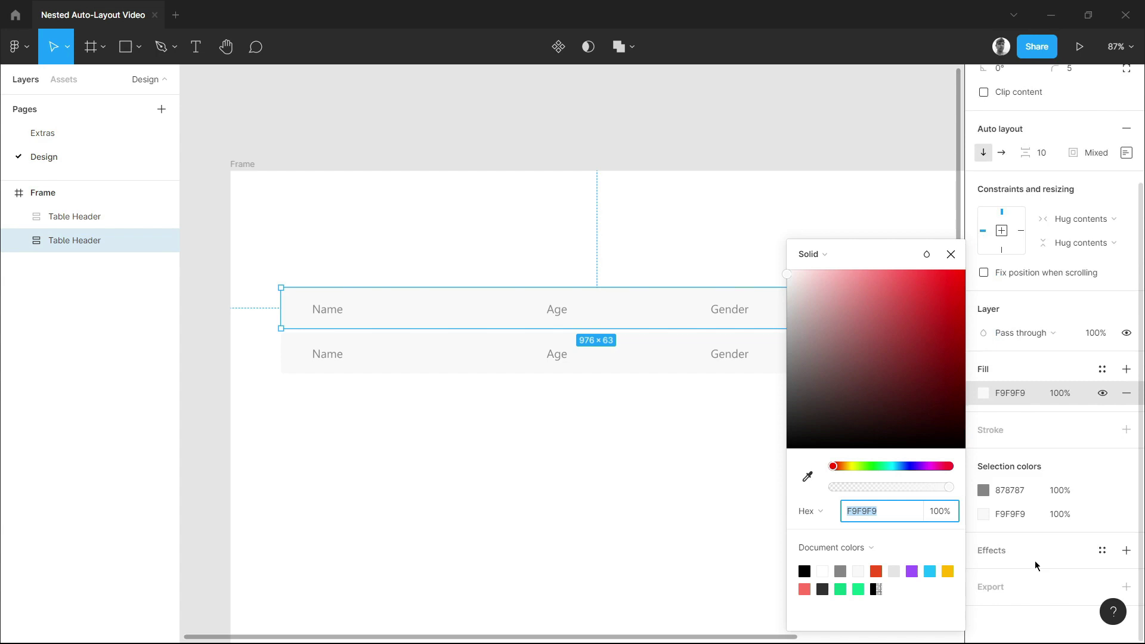
pyautogui.click(983, 515)
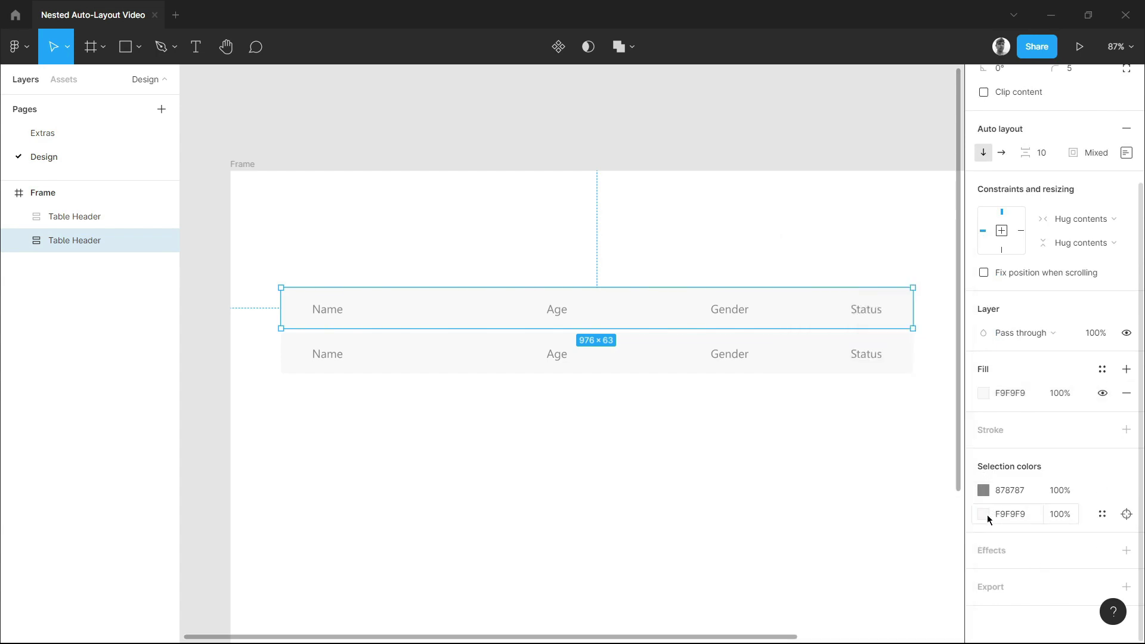
pyautogui.click(985, 515)
pyautogui.write('FEFEFE')
pyautogui.press('Return')
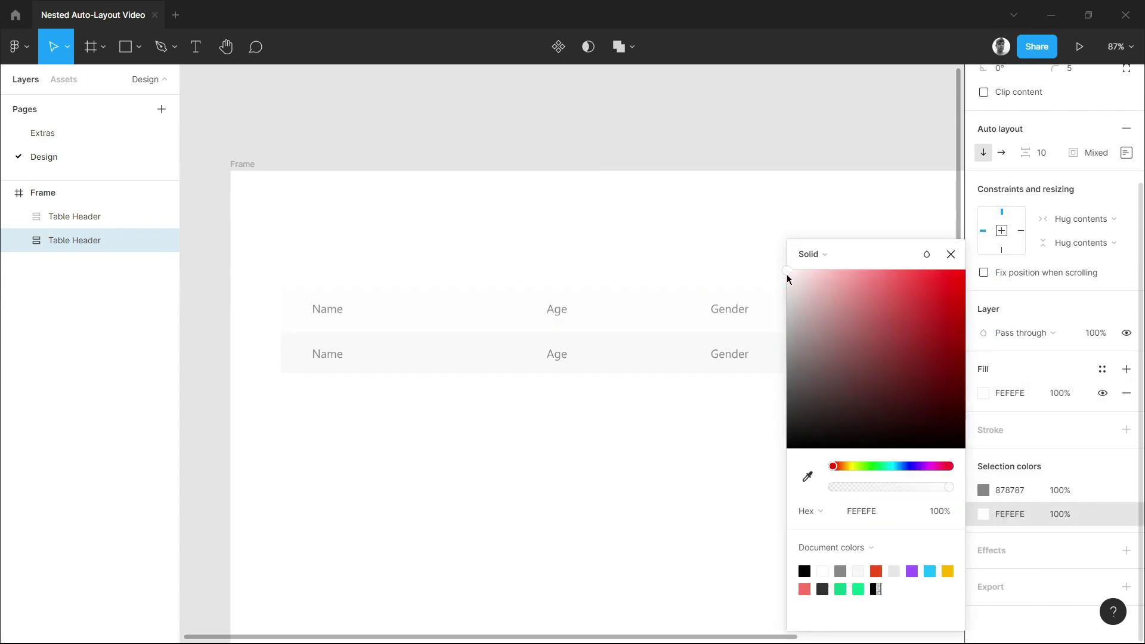
pyautogui.moveTo(788, 278); pyautogui.dragTo(785, 277)
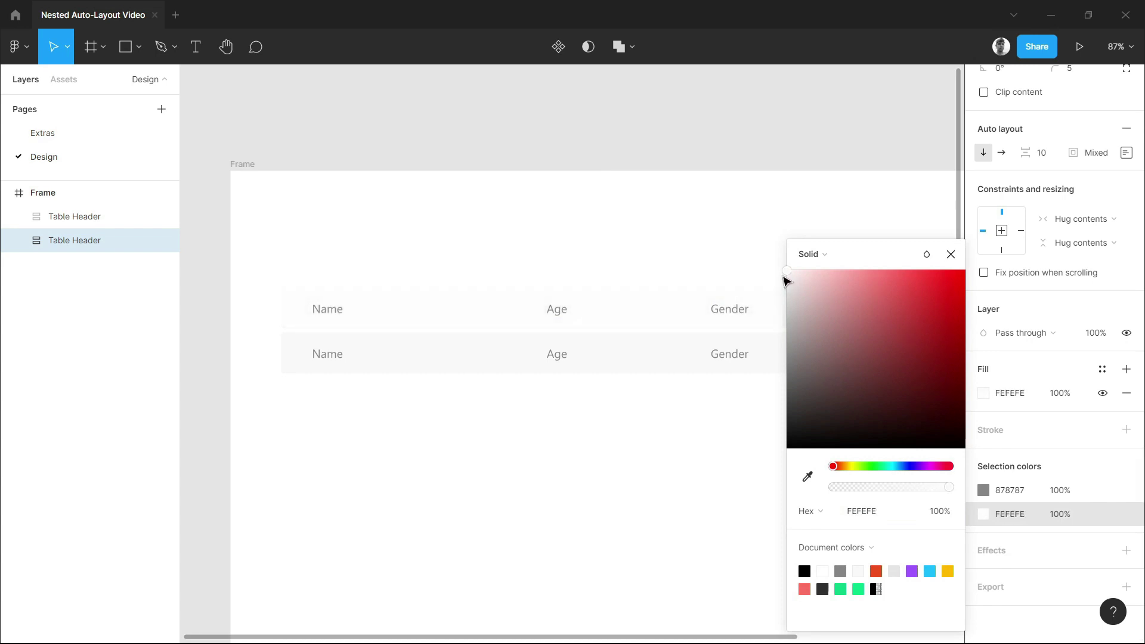
pyautogui.click(950, 254)
pyautogui.click(826, 221)
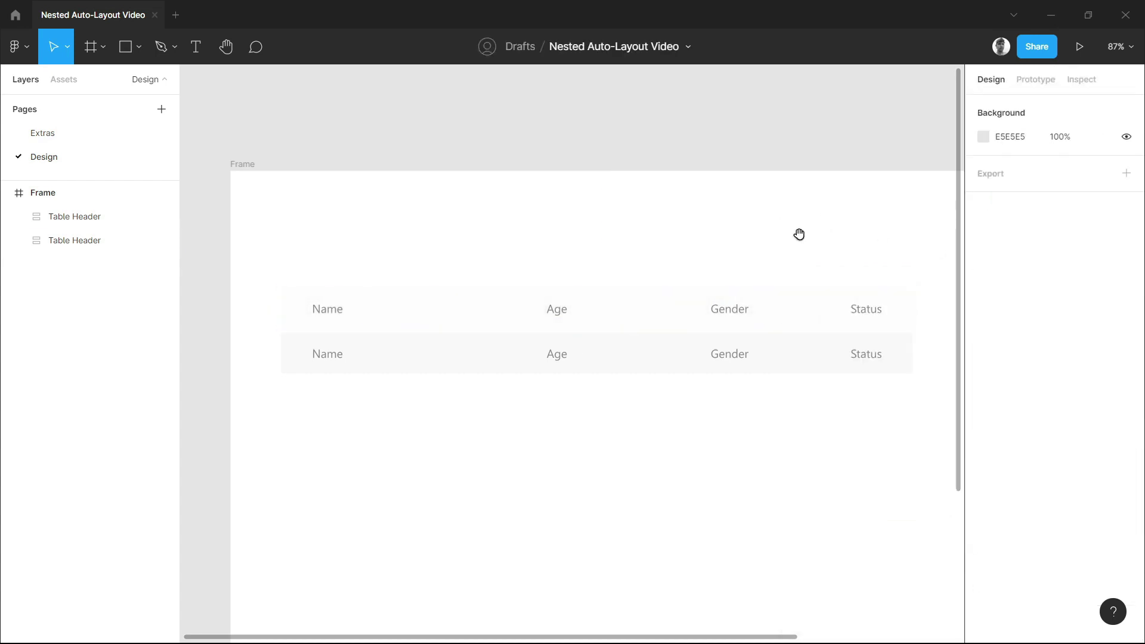
# Step: Set the lower Table Header row's F9F9F9 fill opacity to 70%
pyautogui.hscroll(-2, 805, 256)
pyautogui.scroll(-2, 644, 302)
pyautogui.scroll(4, 721, 412)
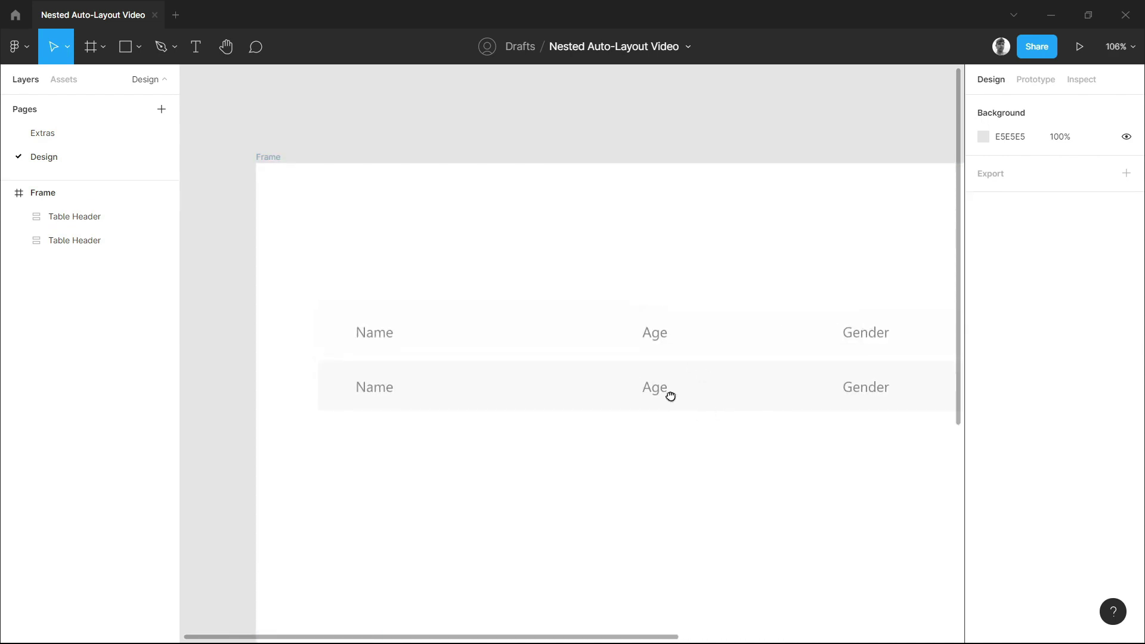
pyautogui.scroll(-2, 670, 396)
pyautogui.hscroll(2, 670, 396)
pyautogui.click(667, 332)
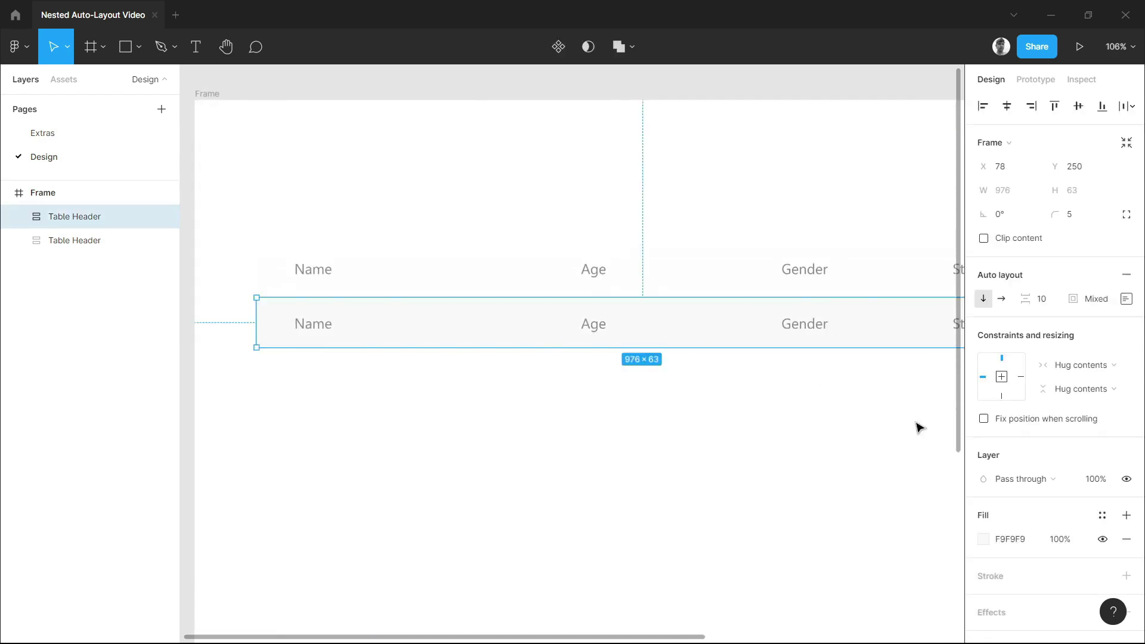
pyautogui.click(1065, 539)
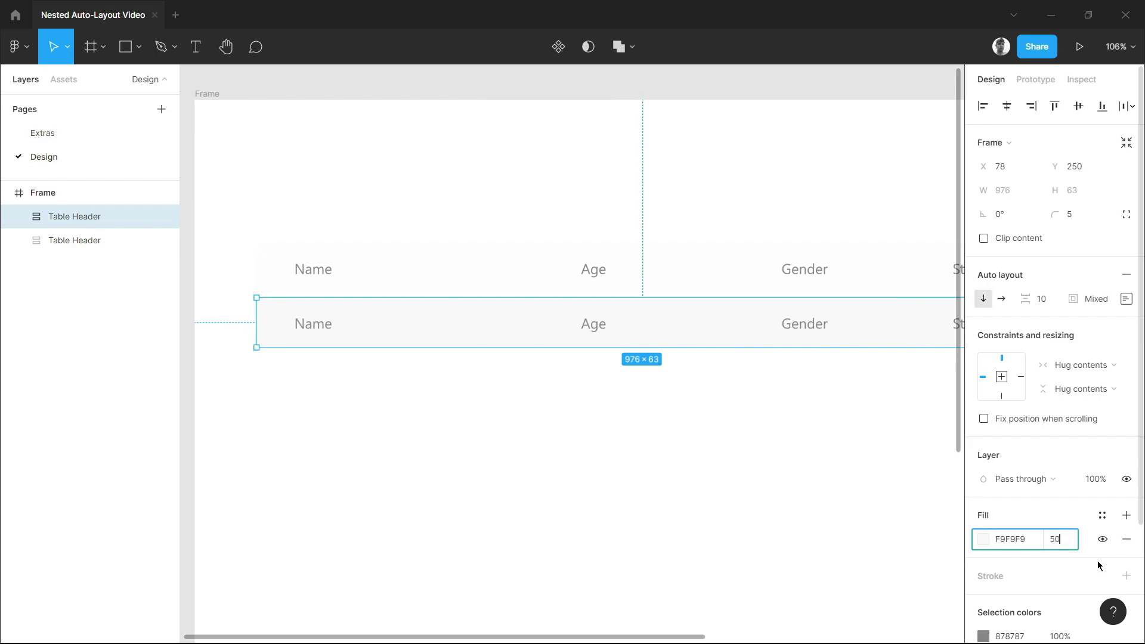
pyautogui.press('Return')
pyautogui.click(1067, 542)
pyautogui.press('Return')
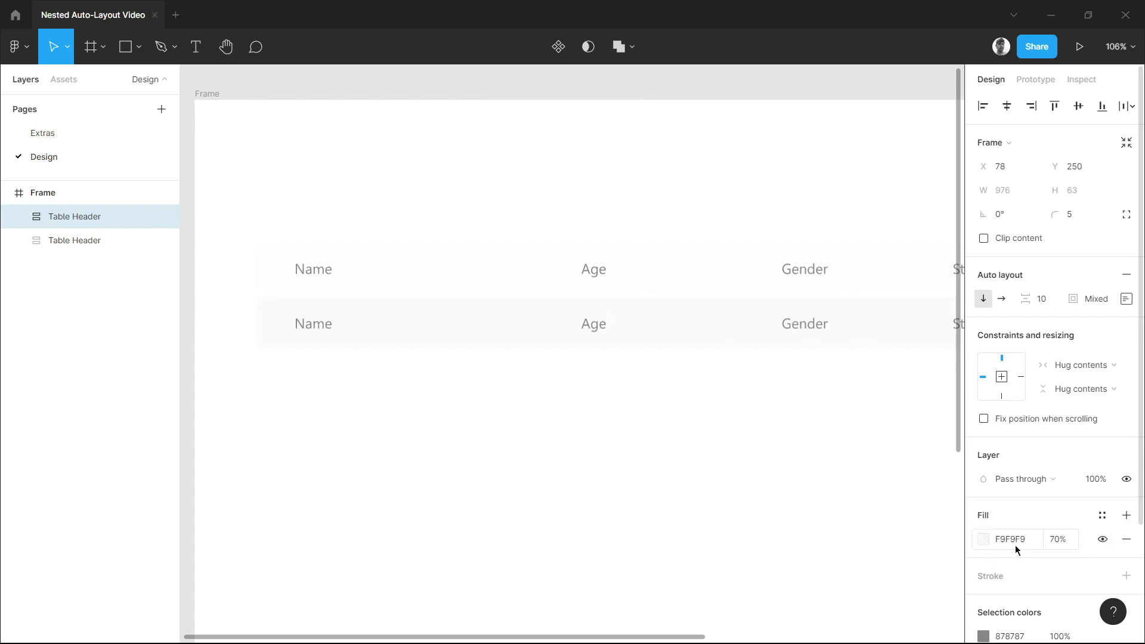
pyautogui.click(621, 448)
# Step: Replace the second row's Name text with a person's full name
pyautogui.moveTo(570, 483); pyautogui.dragTo(573, 502)
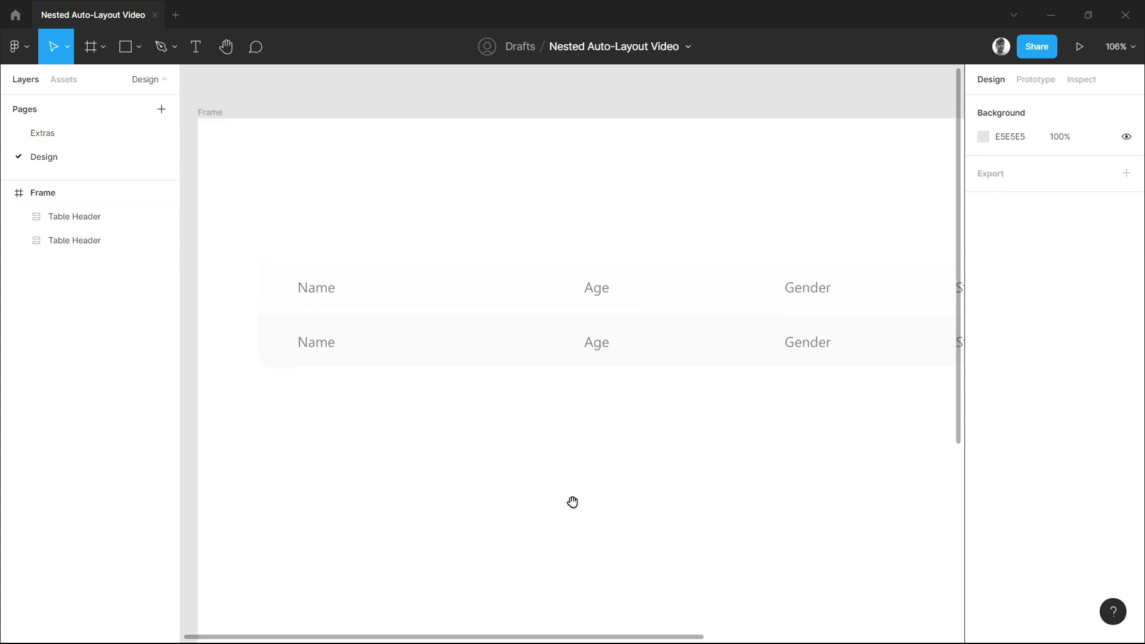
pyautogui.scroll(-3, 572, 502)
pyautogui.scroll(3, 450, 414)
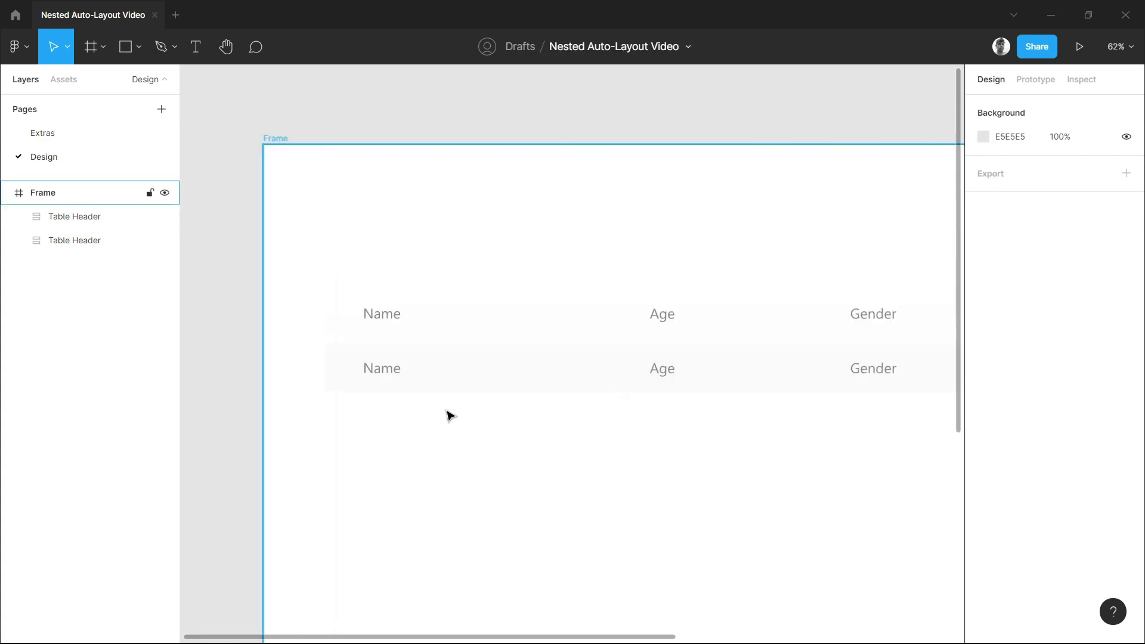
pyautogui.keyDown('ctrl'); pyautogui.click(391, 369); pyautogui.keyUp('ctrl')
pyautogui.doubleClick(390, 370)
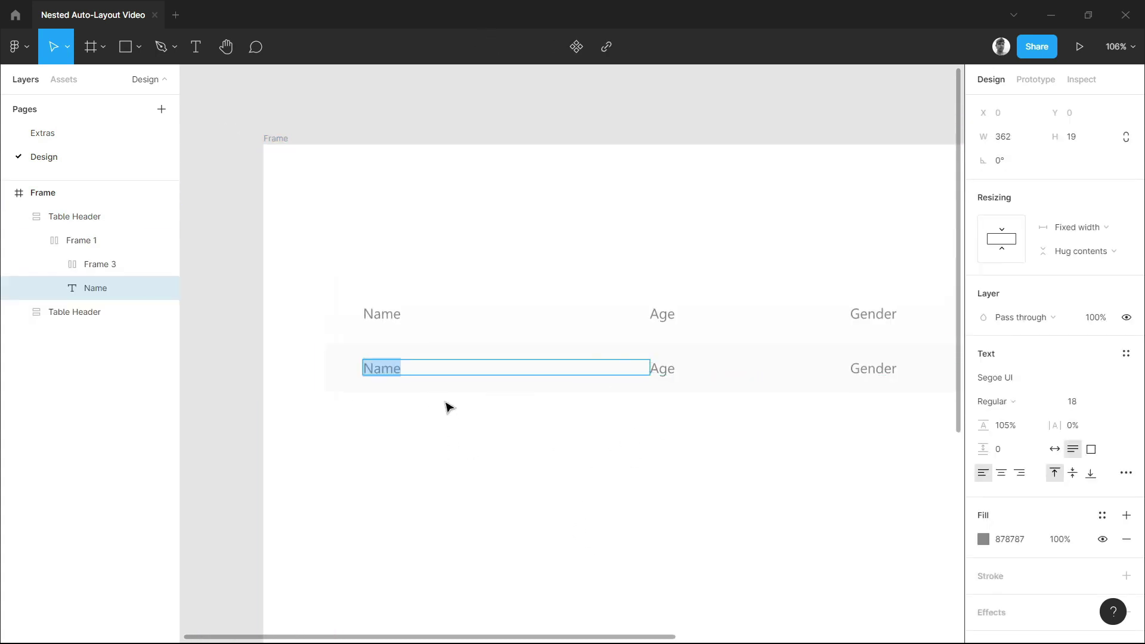
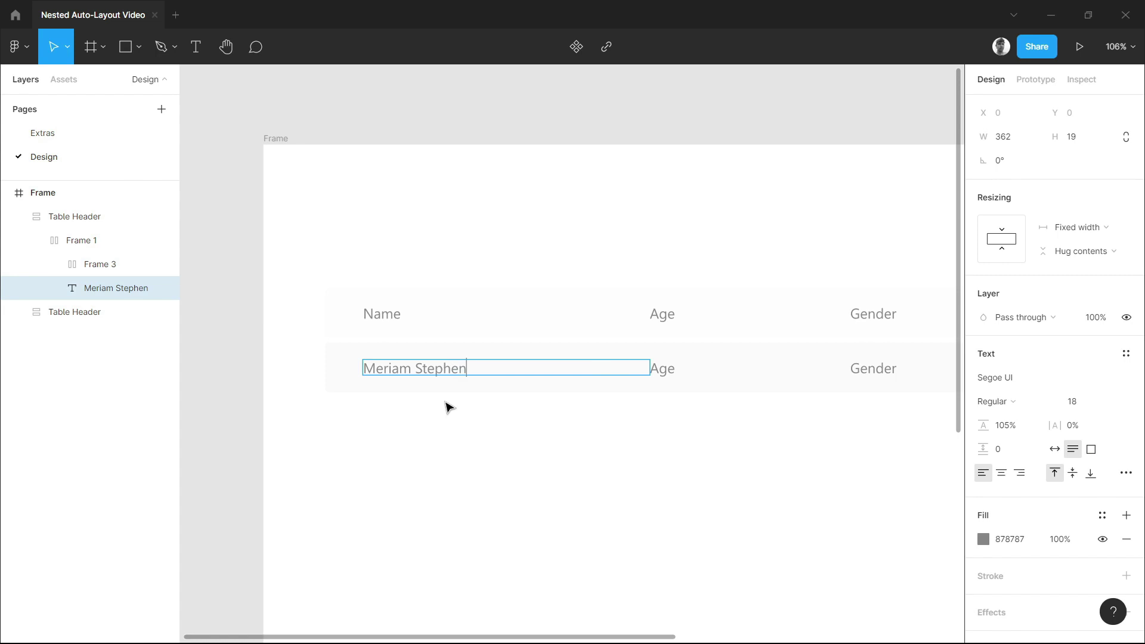
# Step: Change the Age text to 21, widen its box to 170 px and left-align it
pyautogui.doubleClick(672, 373)
pyautogui.doubleClick(670, 368)
pyautogui.write('2')
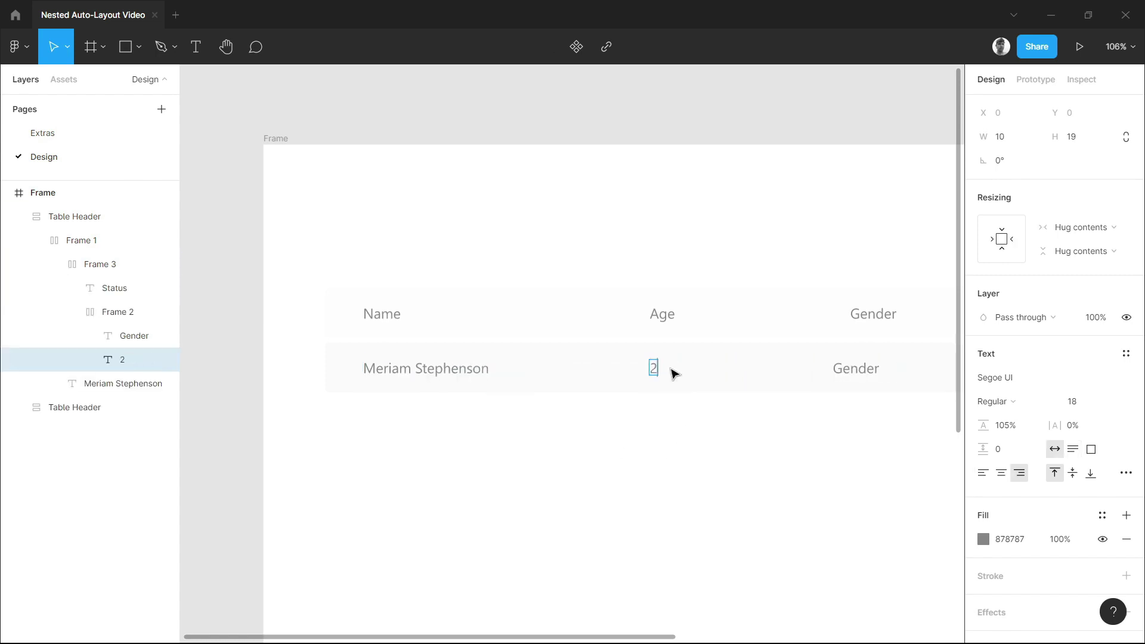
pyautogui.write('1')
pyautogui.press('Escape')
pyautogui.hscroll(3, 823, 435)
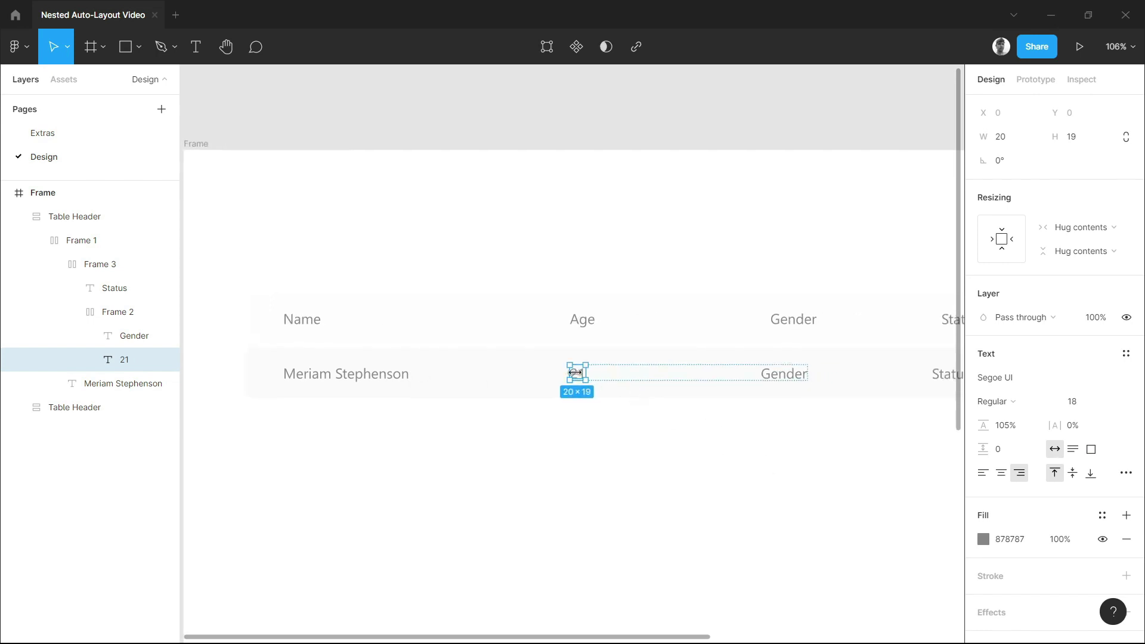
pyautogui.moveTo(586, 374); pyautogui.dragTo(704, 373)
pyautogui.click(984, 476)
pyautogui.hscroll(2, 686, 455)
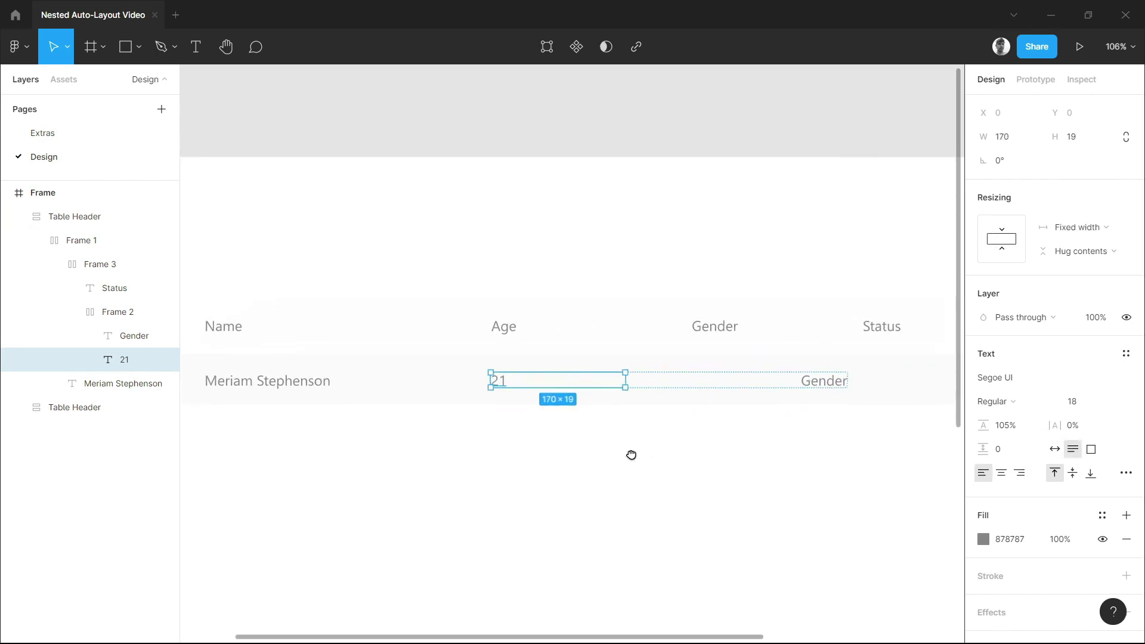
# Step: Set the item spacing of the frame holding 21 and Gender to 81
pyautogui.click(717, 373)
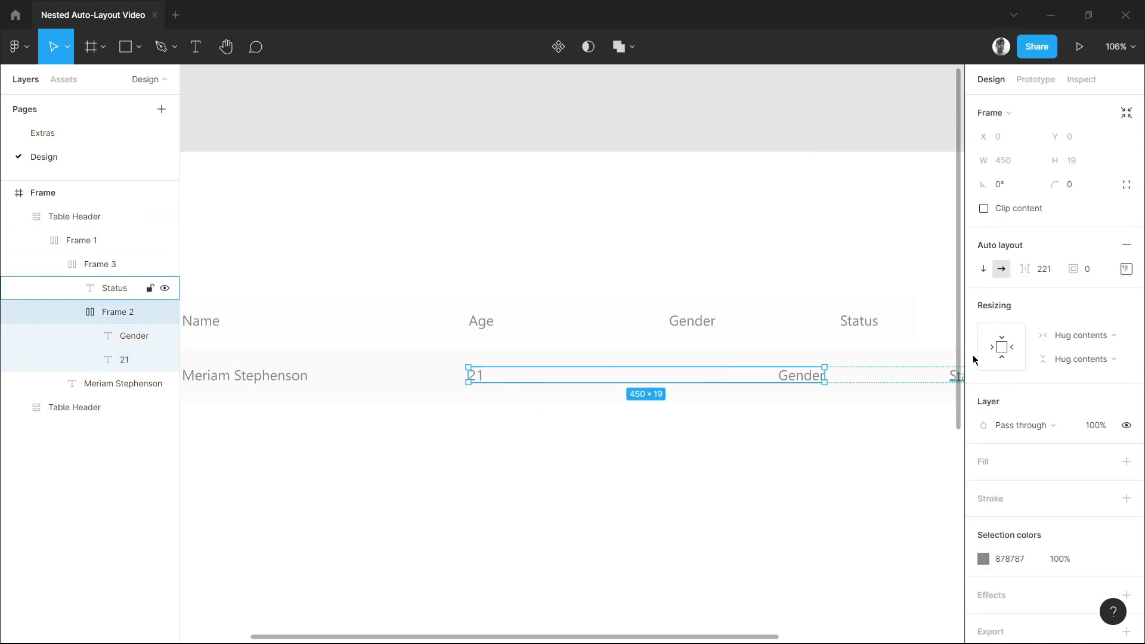
pyautogui.click(1043, 269)
pyautogui.press('Return')
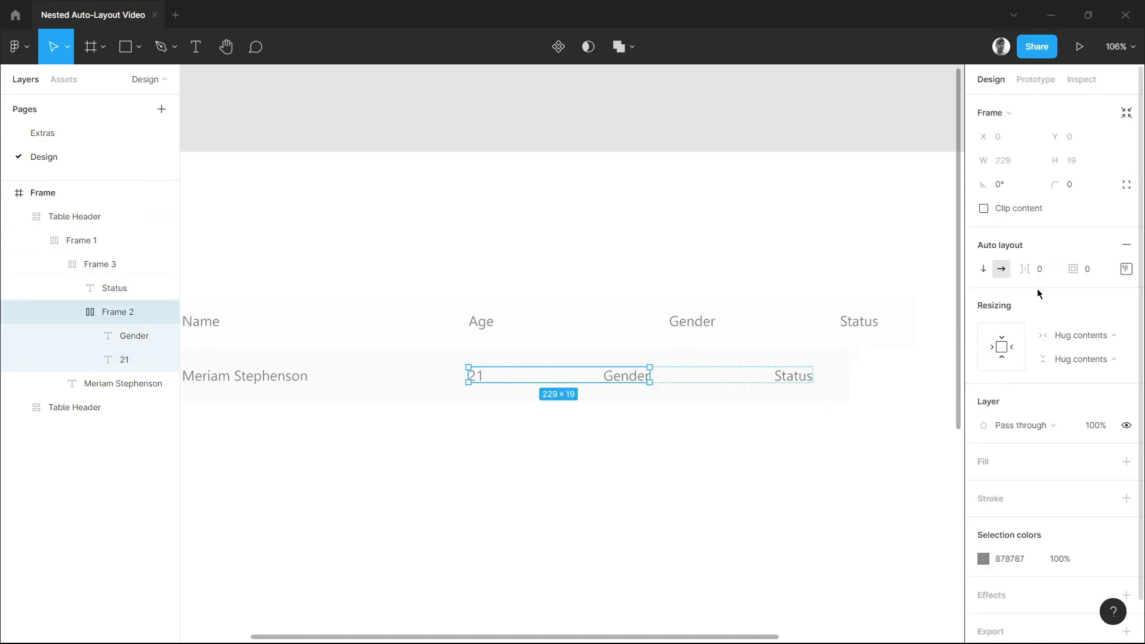
pyautogui.moveTo(1033, 269); pyautogui.dragTo(7, 252)
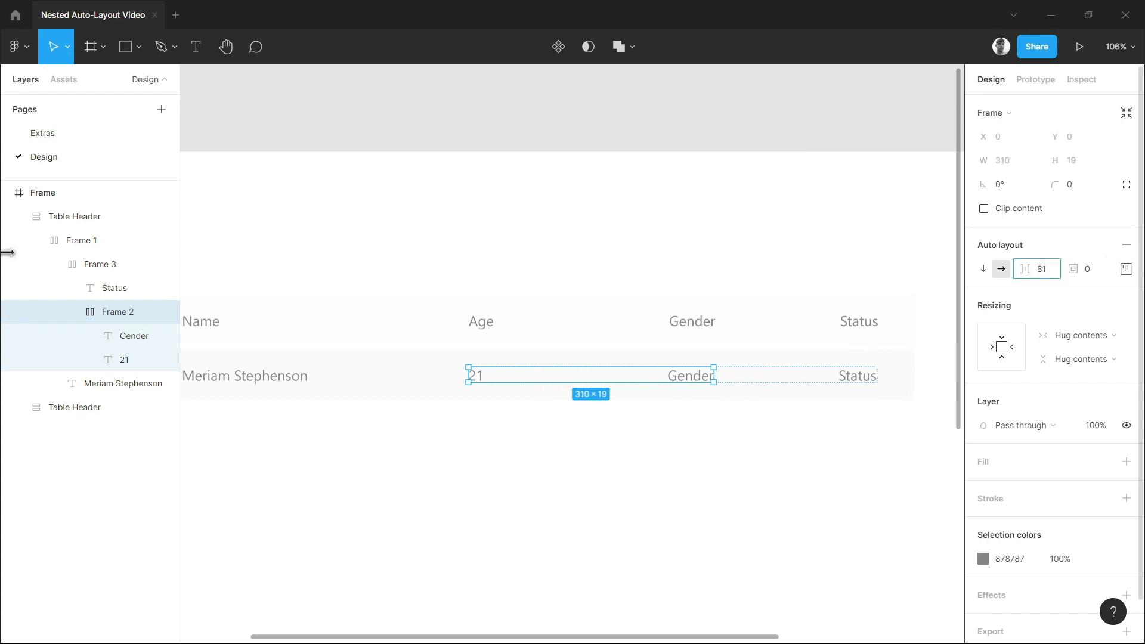
pyautogui.click(682, 473)
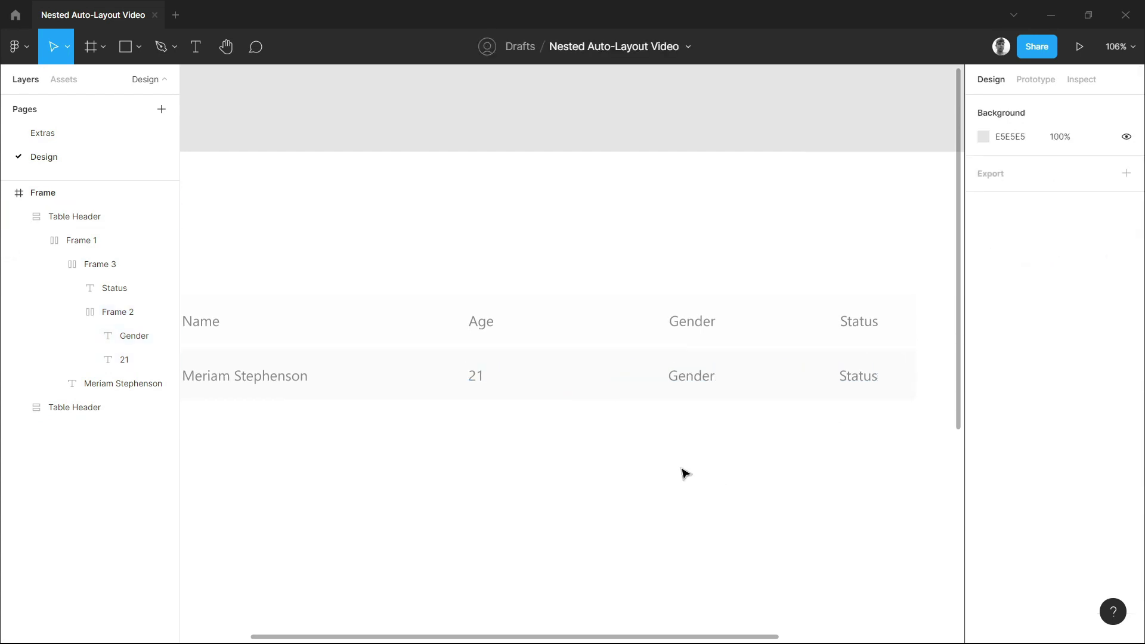
# Step: Replace Gender with Male, widen its text box and left-align it
pyautogui.click(693, 378)
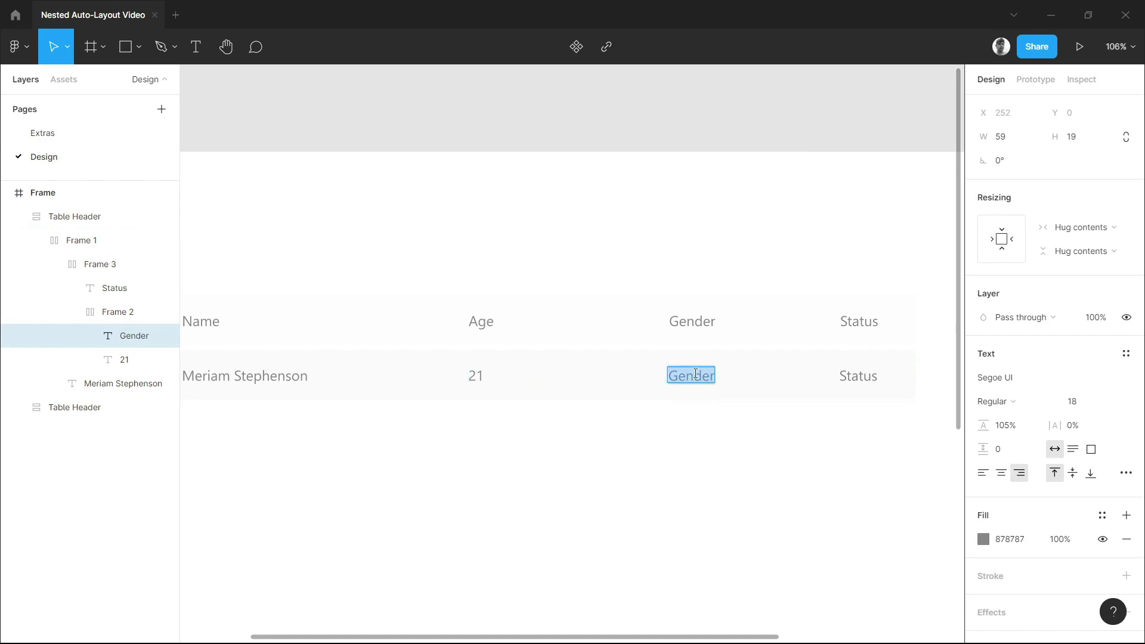
pyautogui.write('Male')
pyautogui.press('BackSpace')
pyautogui.press('BackSpace')
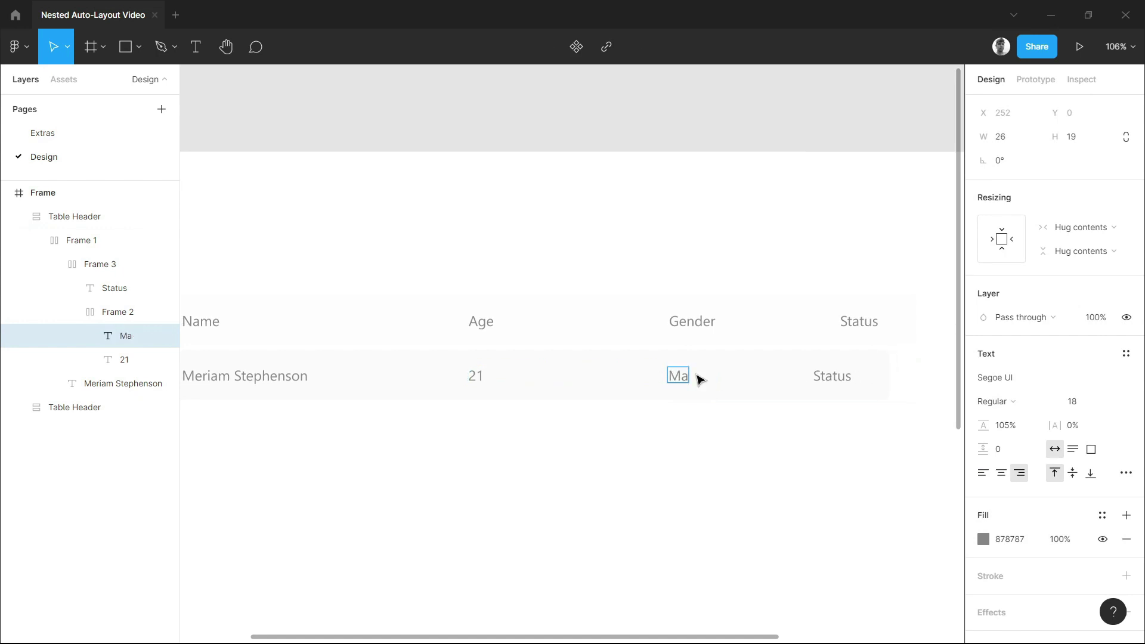
pyautogui.write('le')
pyautogui.press('Escape')
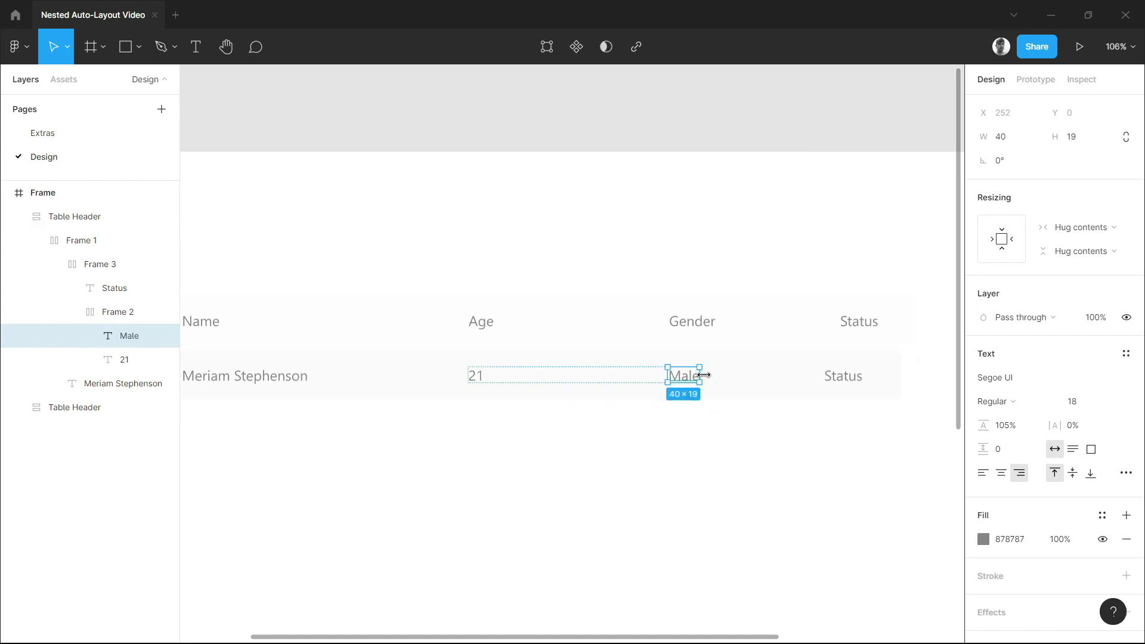
pyautogui.moveTo(699, 375); pyautogui.dragTo(770, 377)
pyautogui.click(982, 473)
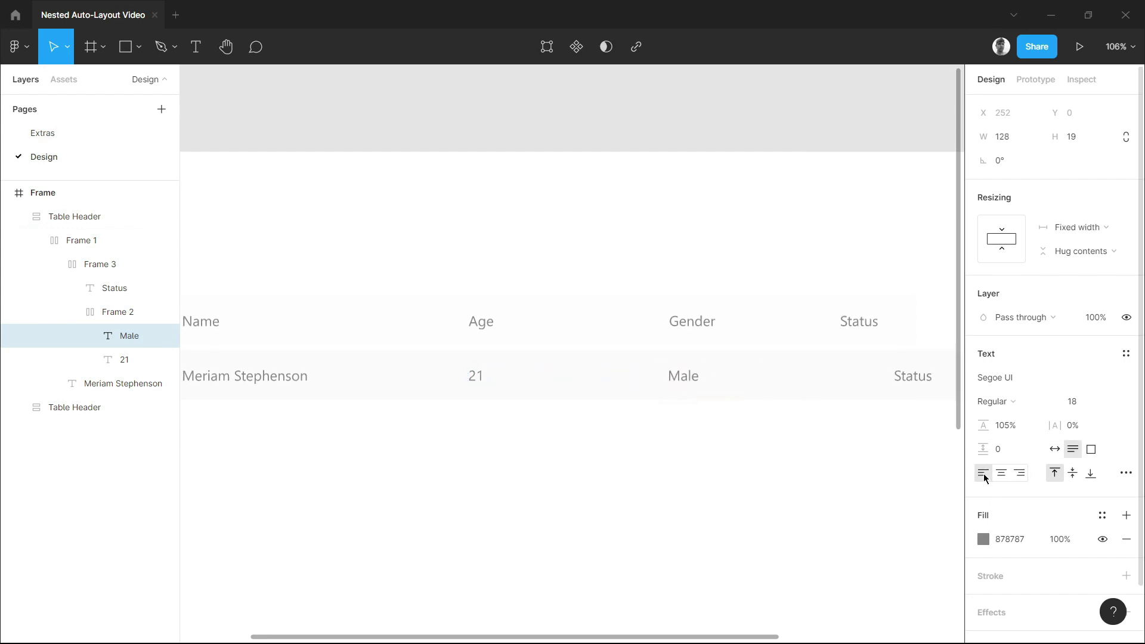
# Step: Reduce the data row frame's column spacing to 95
pyautogui.click(866, 381)
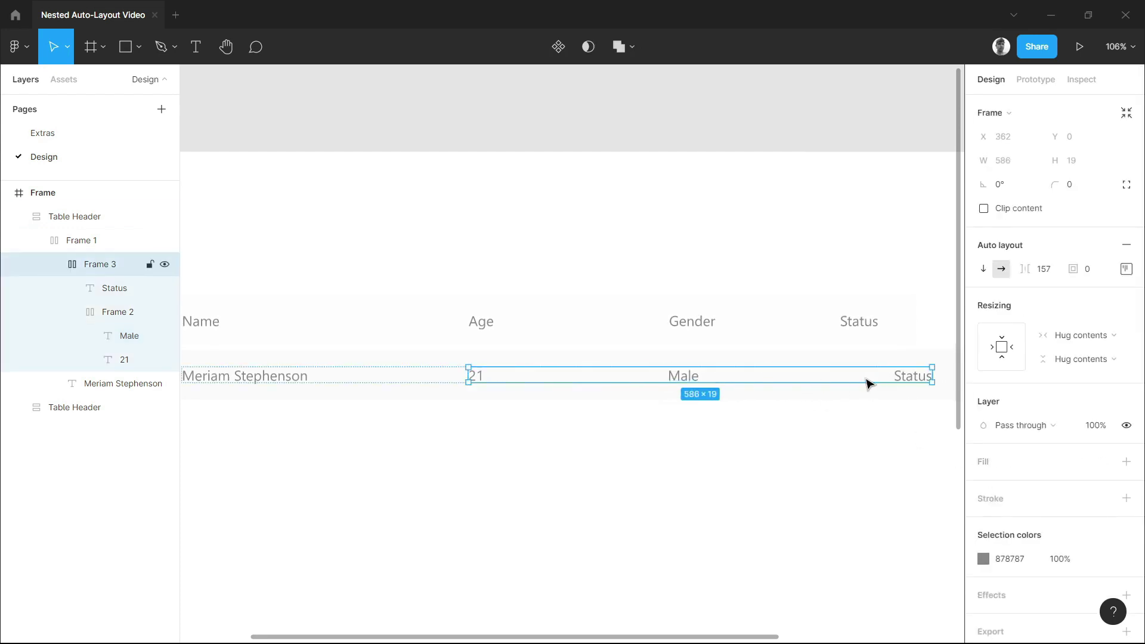
pyautogui.moveTo(1023, 269); pyautogui.dragTo(926, 282)
pyautogui.click(862, 422)
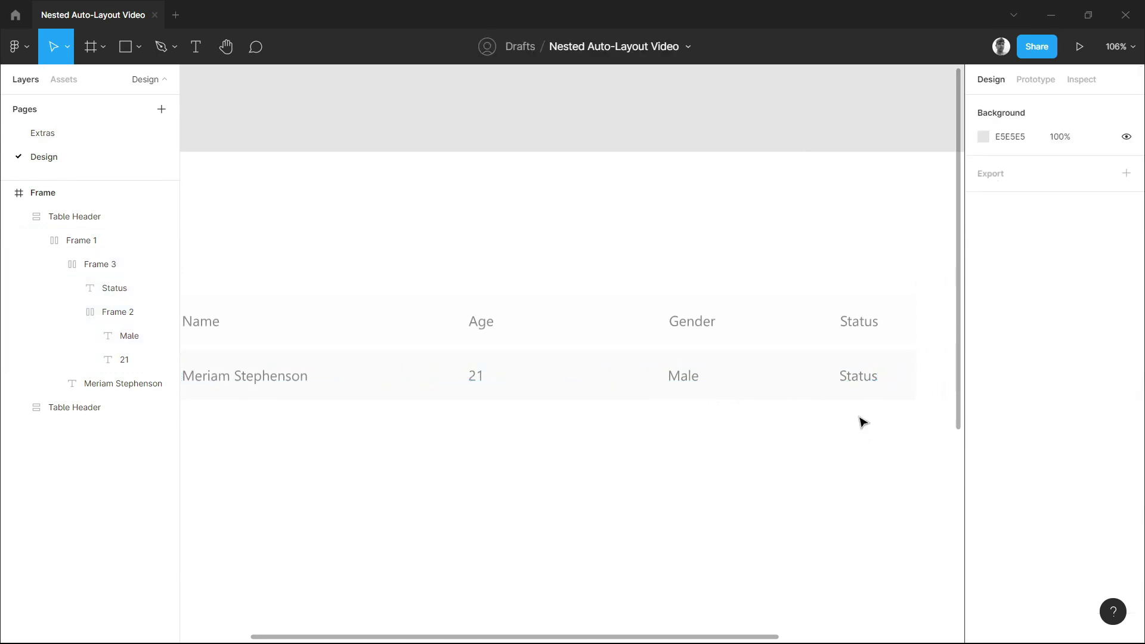
# Step: Delete the Status placeholder text from the data row
pyautogui.keyDown('ctrl'); pyautogui.click(863, 382); pyautogui.keyUp('ctrl')
pyautogui.hscroll(3, 869, 435)
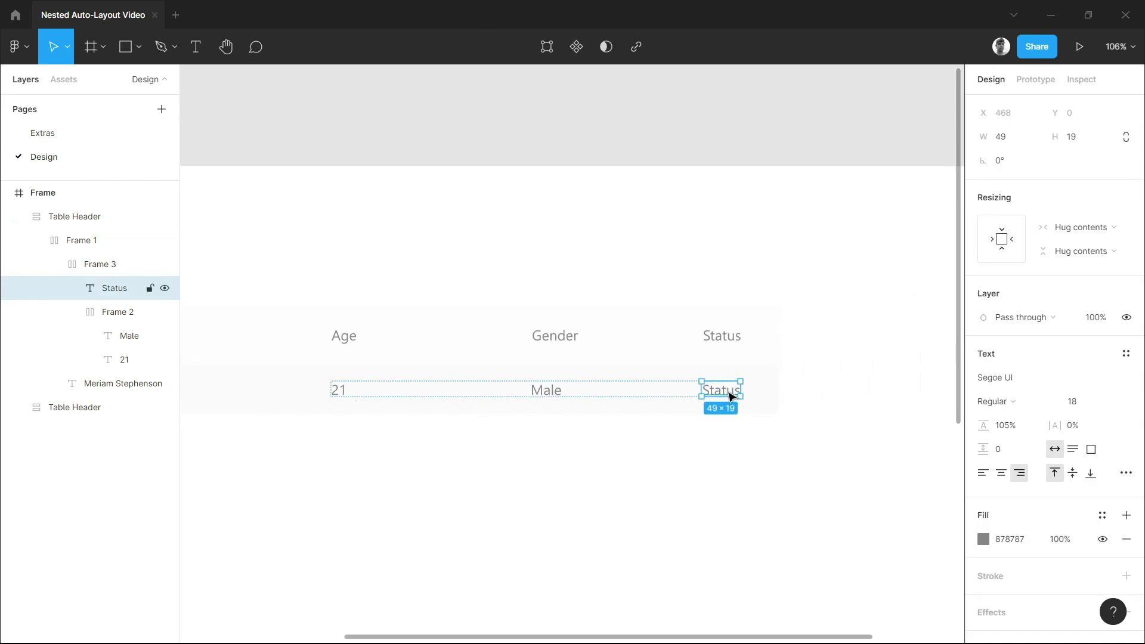
pyautogui.scroll(5, 731, 396)
pyautogui.doubleClick(723, 382)
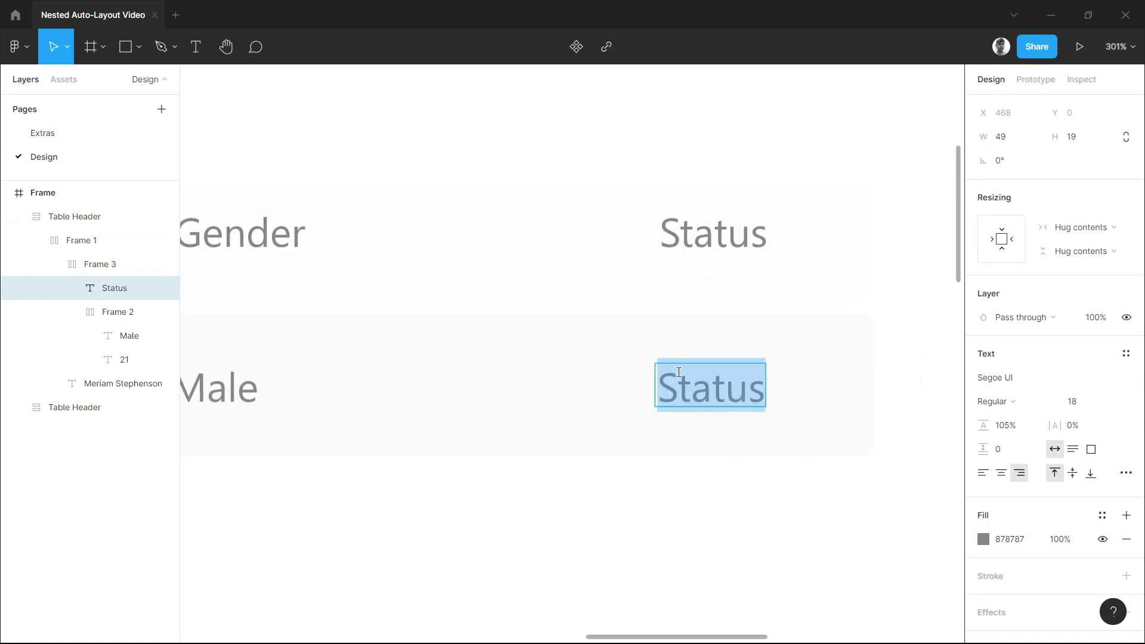
pyautogui.press('BackSpace')
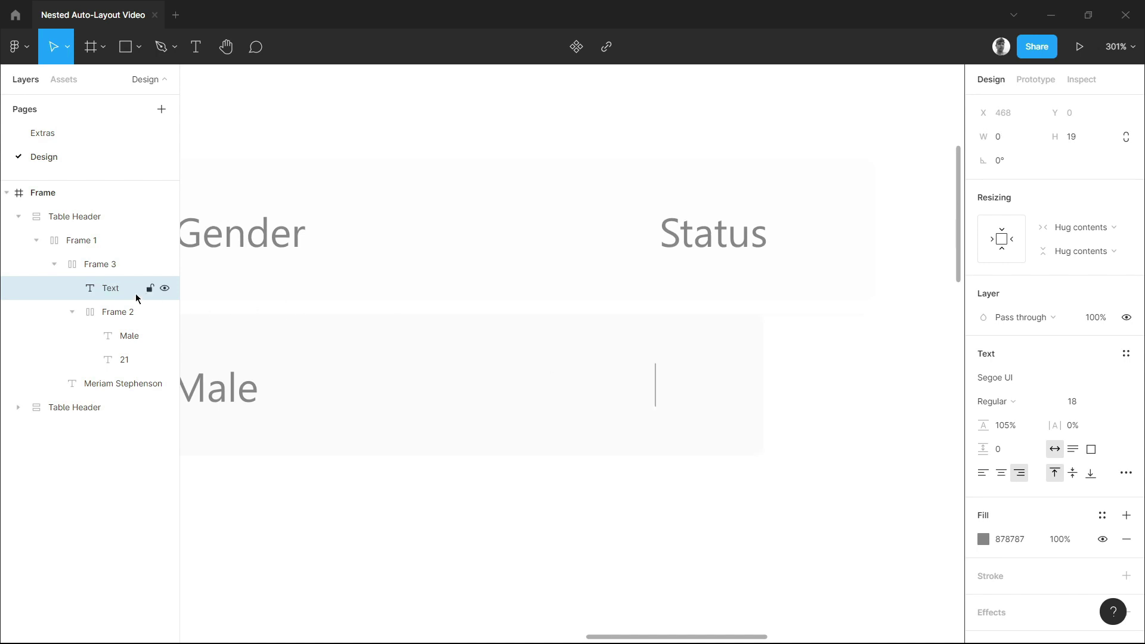
pyautogui.press('Escape')
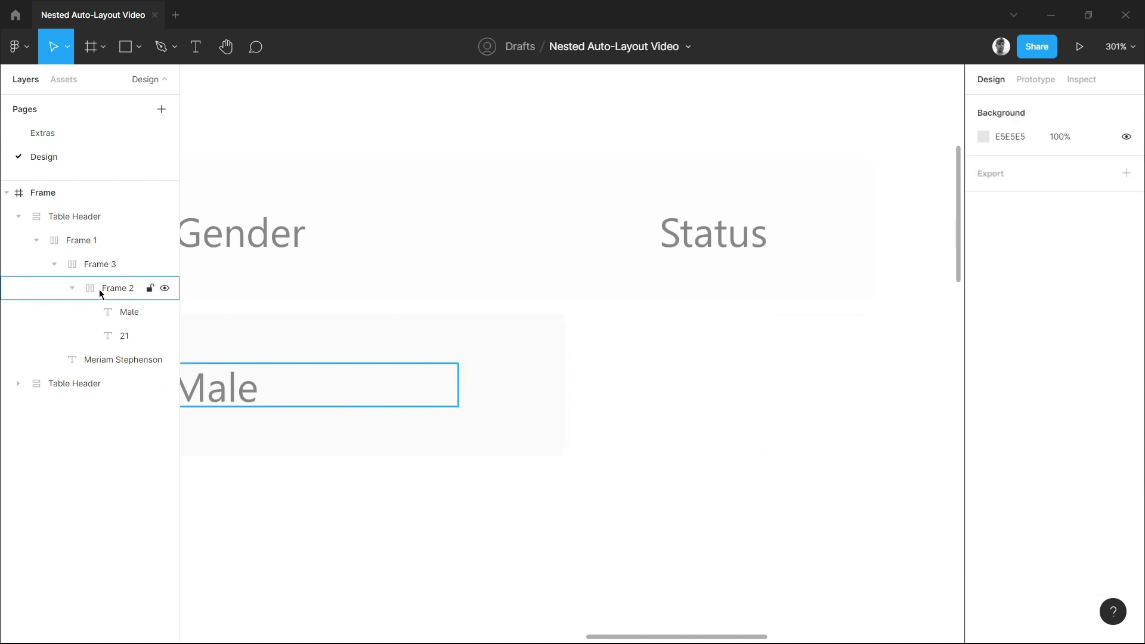
# Step: Paste the copied Status label into the data row frame beside Male
pyautogui.click(100, 291)
pyautogui.click(72, 288)
pyautogui.click(79, 272)
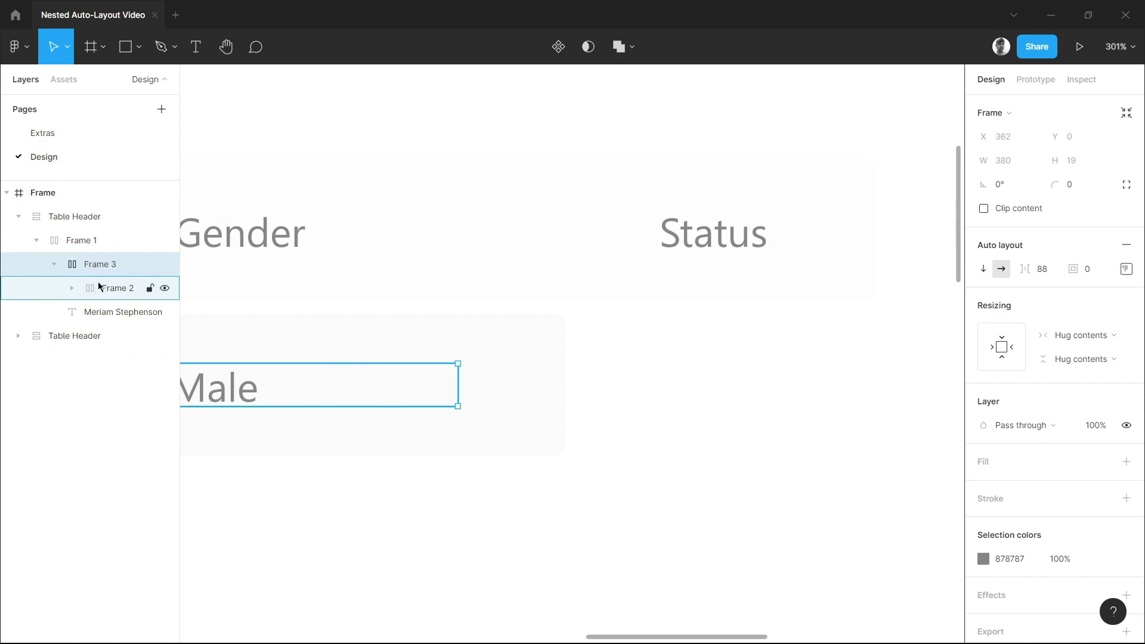
pyautogui.click(100, 288)
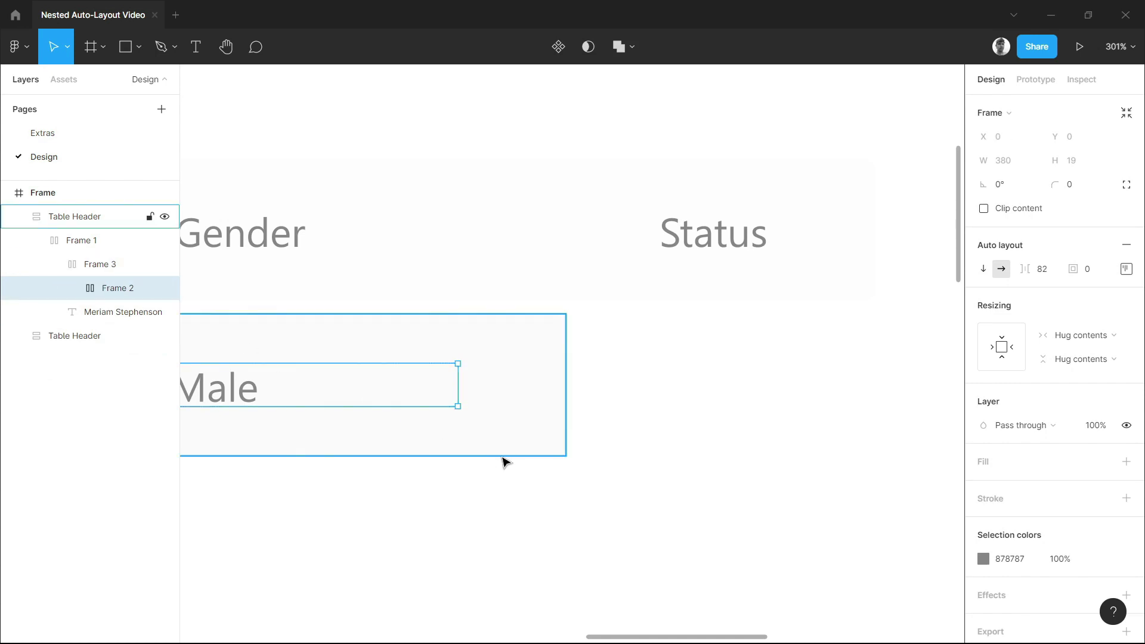
pyautogui.click(504, 462)
pyautogui.hotkey('ctrl', 'v')
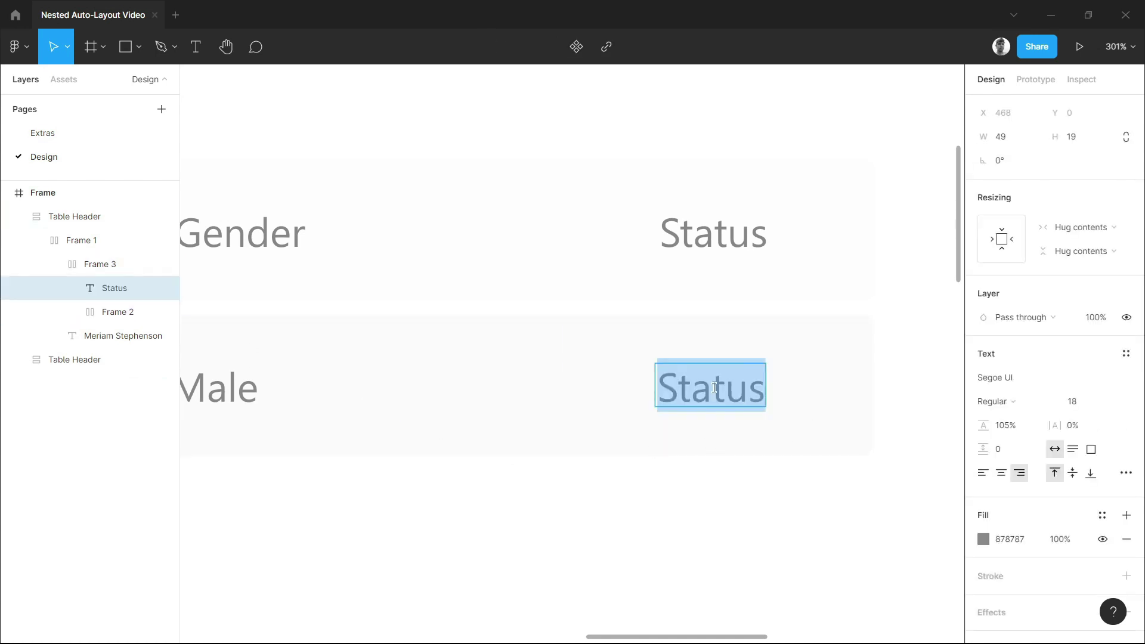
pyautogui.click(715, 387)
# Step: Draw a rectangle filled 0ACF83 green and move it into Frame 3 after Status
pyautogui.press('r')
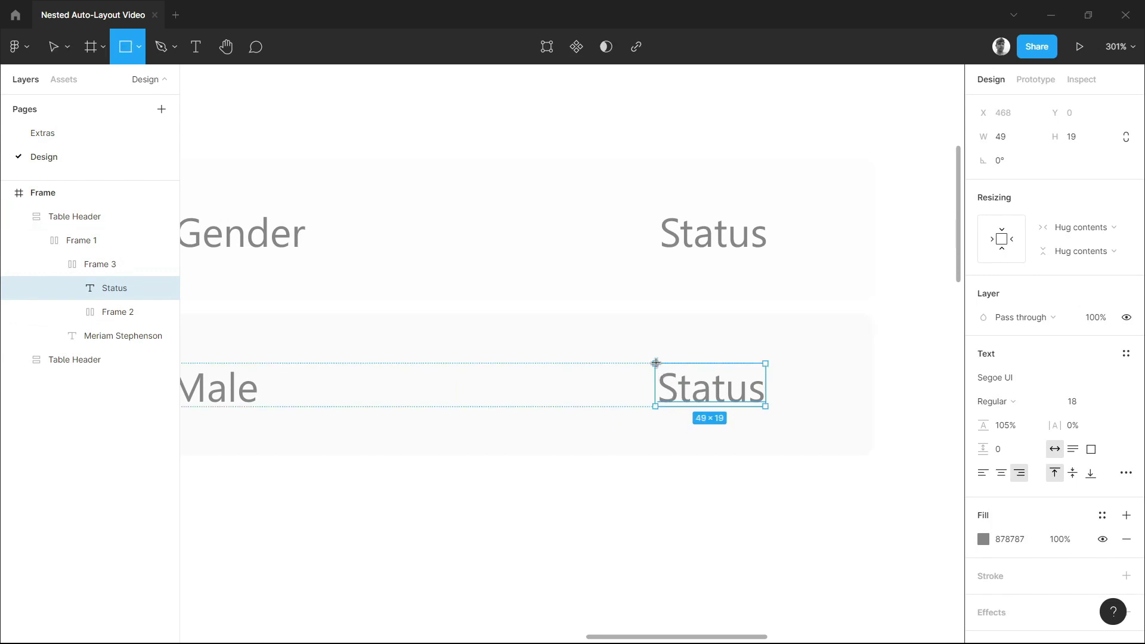
pyautogui.moveTo(655, 366)
pyautogui.mouseDown()
pyautogui.moveTo(727, 426)
pyautogui.moveTo(797, 455)
pyautogui.mouseUp()
pyautogui.click(982, 376)
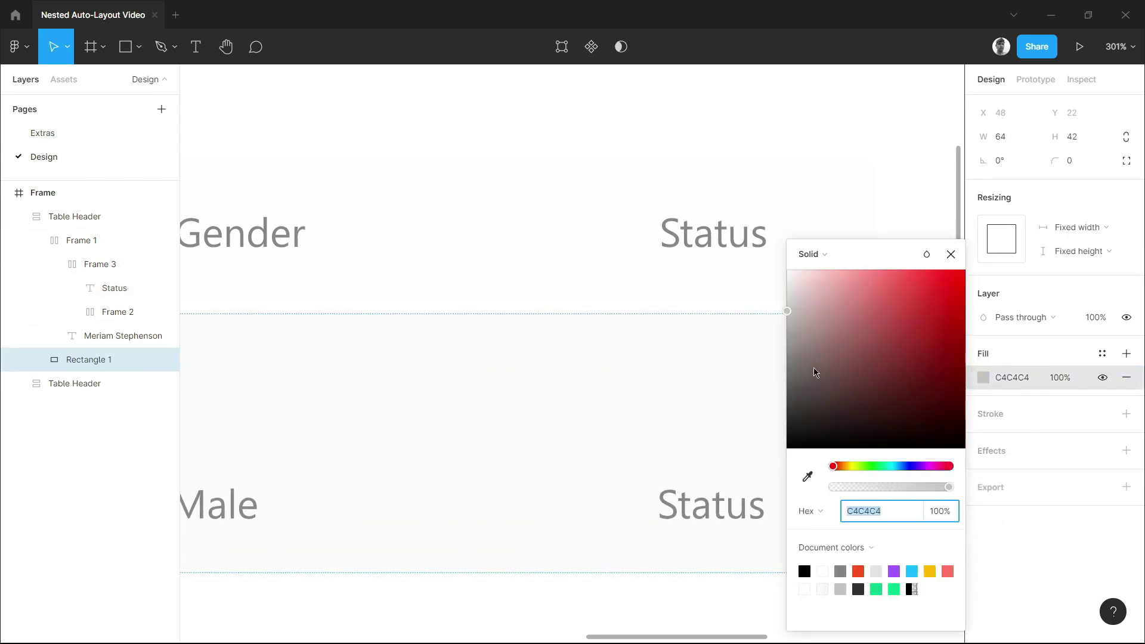
pyautogui.click(884, 589)
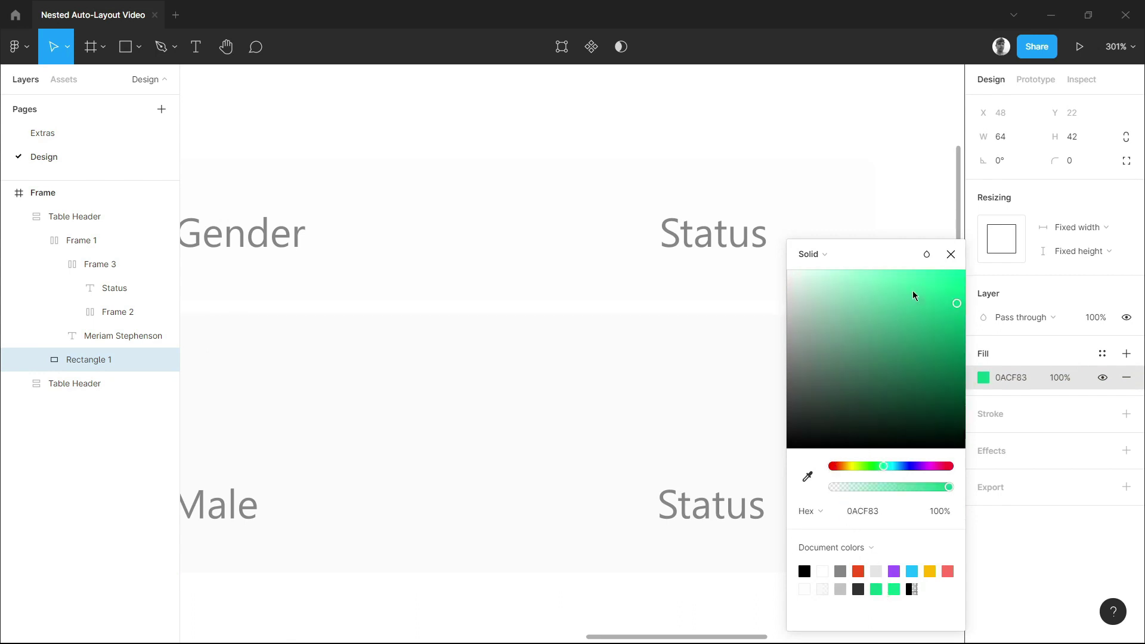
pyautogui.click(951, 254)
pyautogui.moveTo(105, 361); pyautogui.dragTo(125, 271)
pyautogui.scroll(-5, 747, 439)
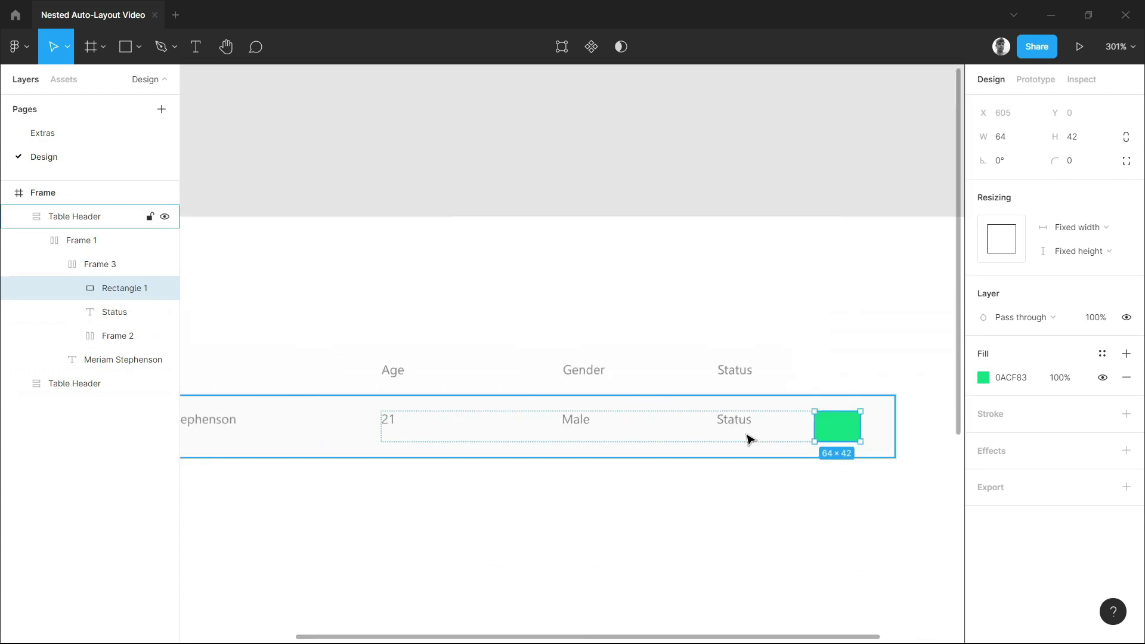
pyautogui.scroll(5, 747, 440)
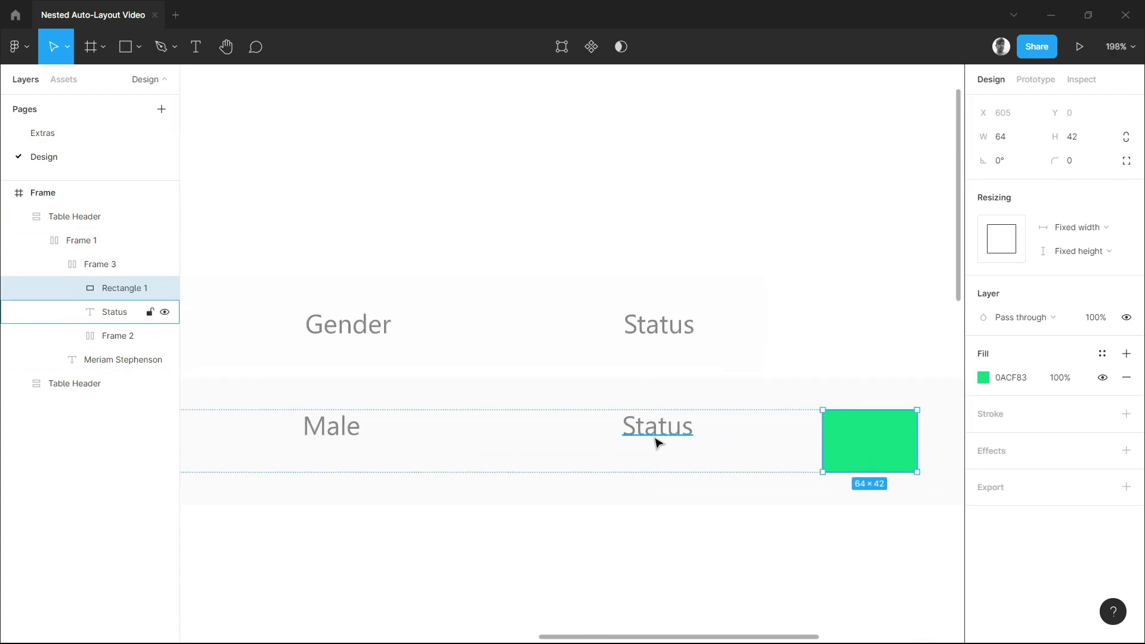
# Step: Delete the extra Status text from the data row
pyautogui.click(105, 313)
pyautogui.press('Delete')
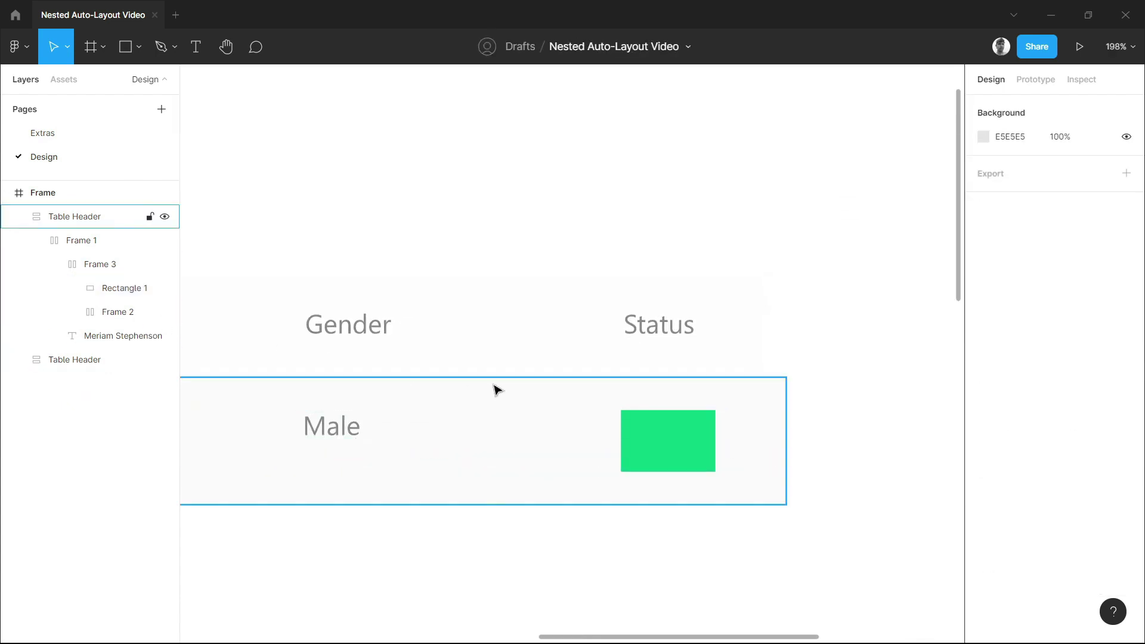
pyautogui.click(325, 433)
pyautogui.click(325, 433)
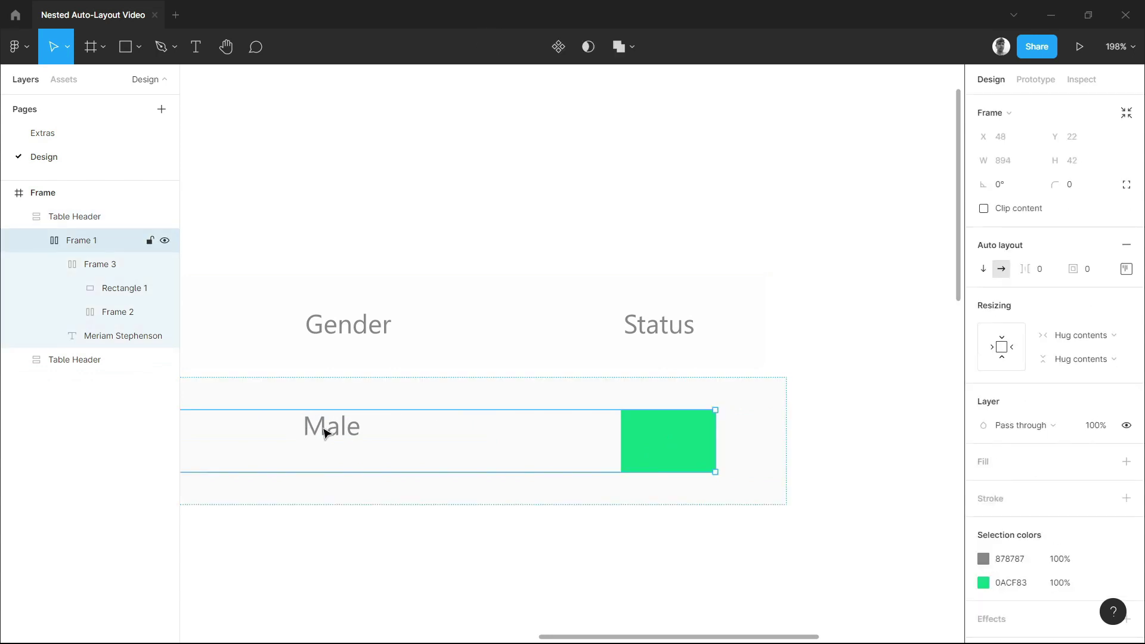
pyautogui.click(1125, 272)
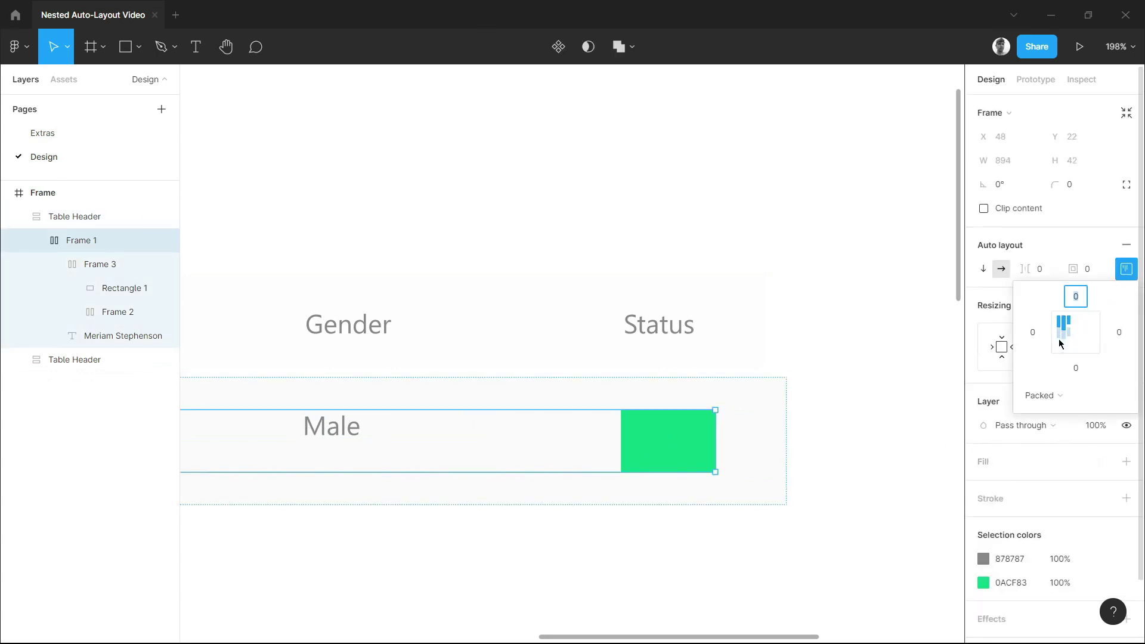
# Step: Set Frame 3's auto-layout alignment to left-centre so Male centres with the rectangle
pyautogui.click(585, 440)
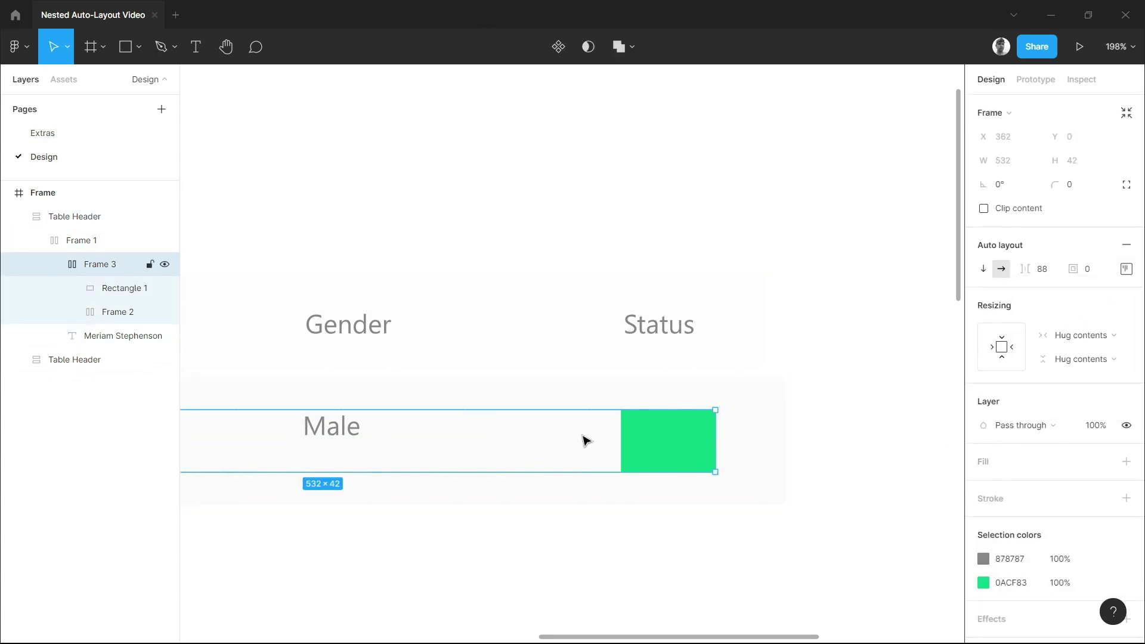
pyautogui.click(672, 435)
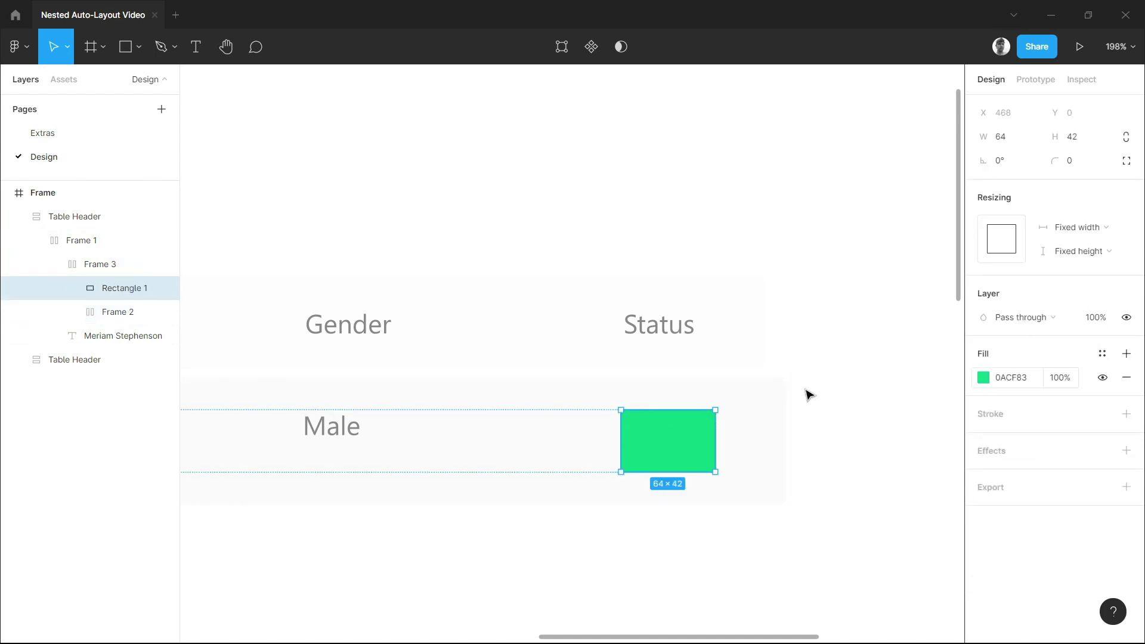
pyautogui.click(476, 422)
pyautogui.click(572, 415)
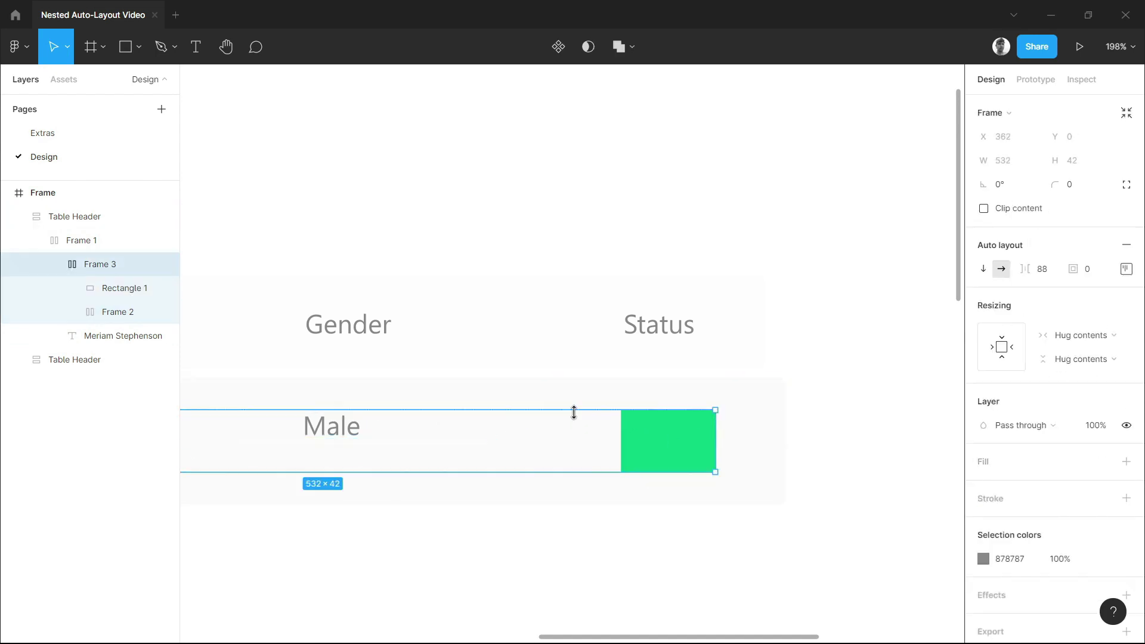
pyautogui.click(1125, 269)
pyautogui.click(1064, 330)
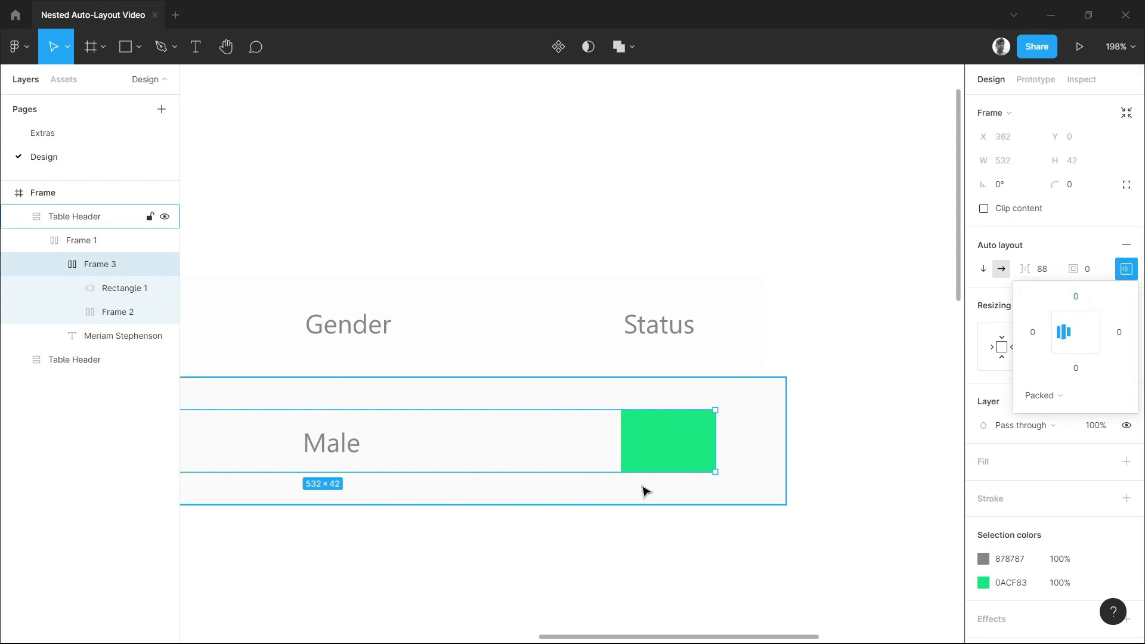
pyautogui.scroll(-5, 431, 531)
pyautogui.hscroll(-3, 534, 542)
pyautogui.scroll(2, 705, 529)
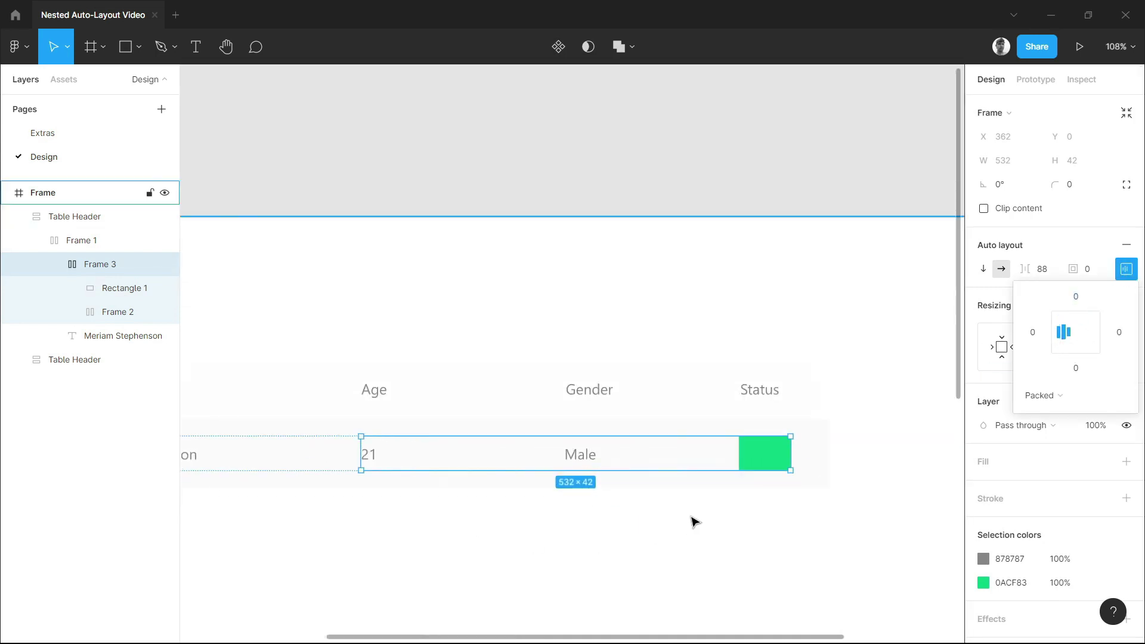
# Step: Widen the green rectangle to 89 and narrow the Male frame to shift it left
pyautogui.scroll(6, 843, 501)
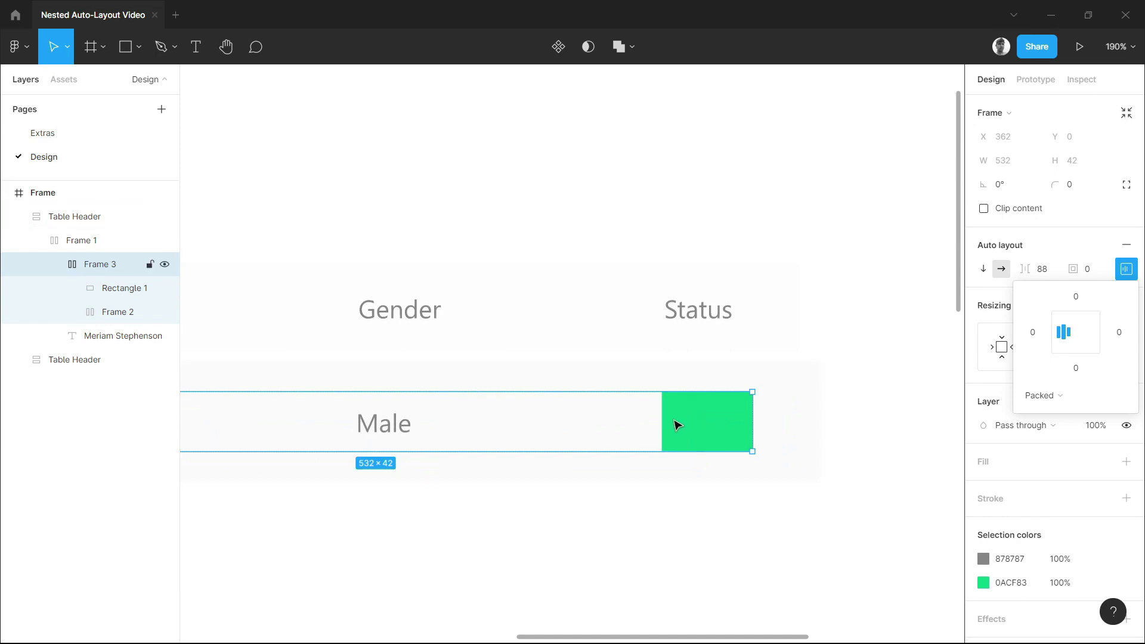
pyautogui.click(678, 424)
pyautogui.moveTo(657, 414); pyautogui.dragTo(626, 416)
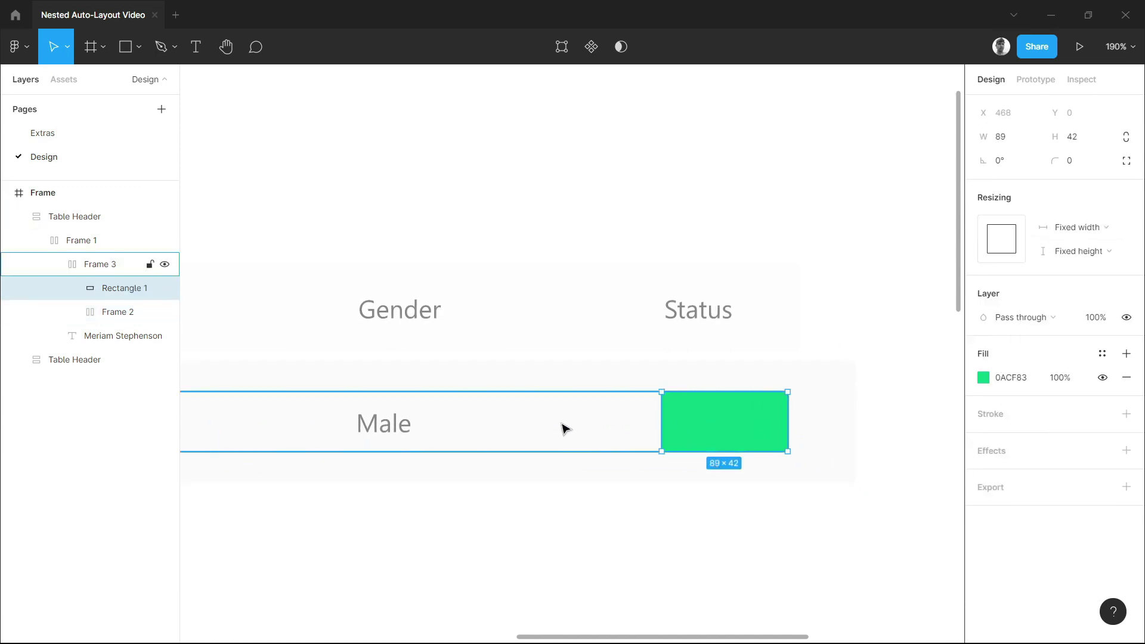
pyautogui.click(449, 422)
pyautogui.moveTo(531, 422)
pyautogui.mouseDown()
pyautogui.moveTo(496, 422)
pyautogui.moveTo(511, 421)
pyautogui.mouseUp()
pyautogui.doubleClick(756, 431)
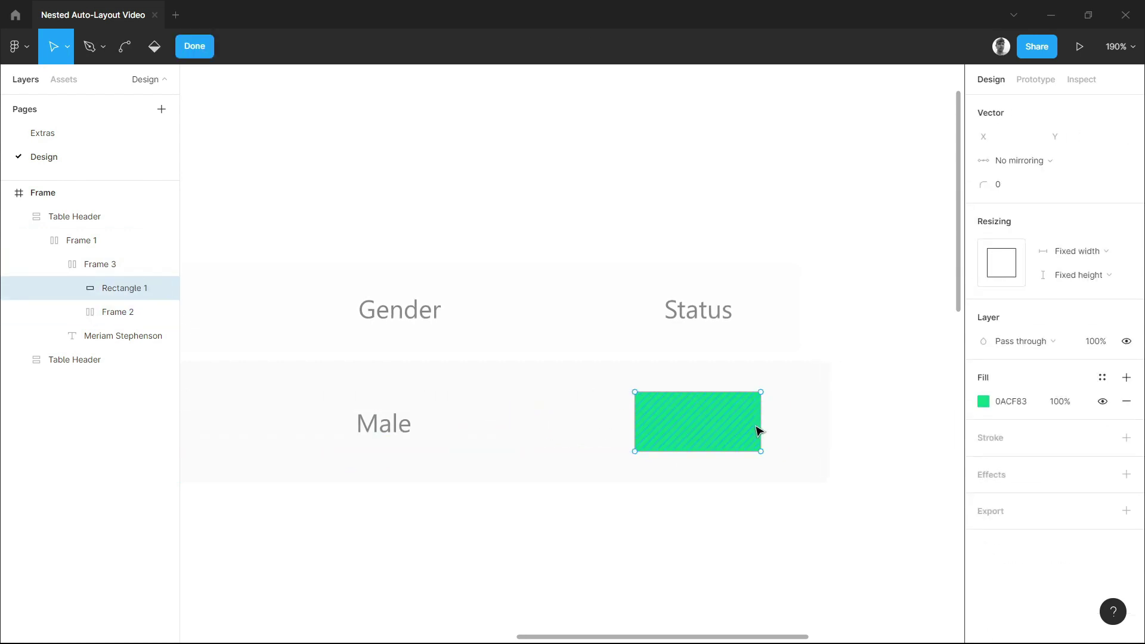
pyautogui.click(195, 47)
# Step: Add an 'Active' text layer beside the rectangle and select both together
pyautogui.press('t')
pyautogui.click(698, 422)
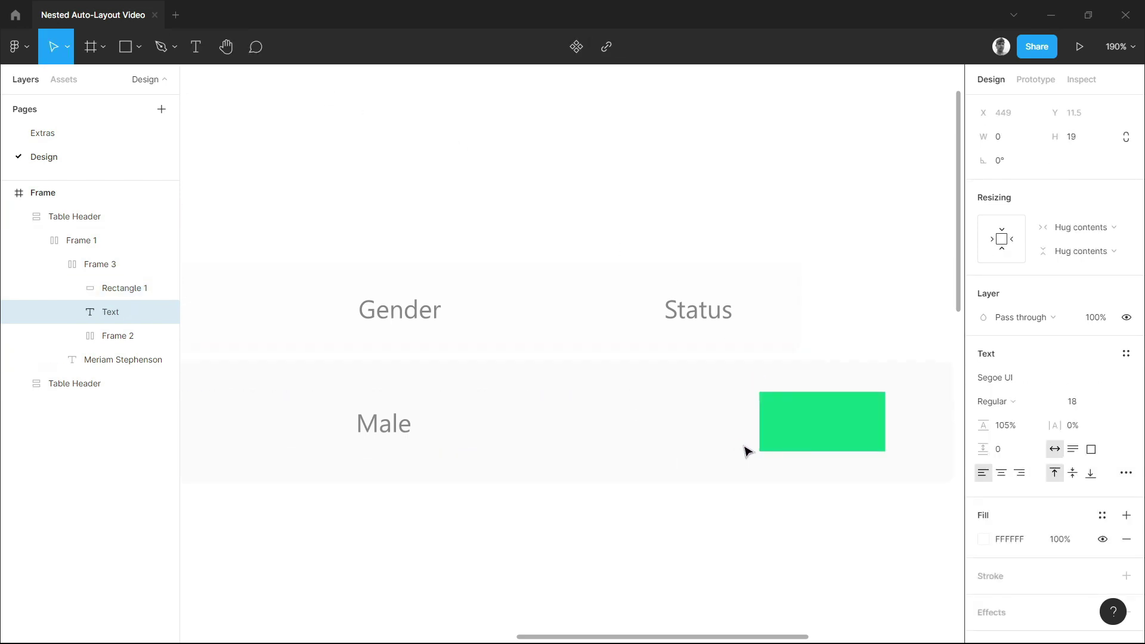
pyautogui.write('Active')
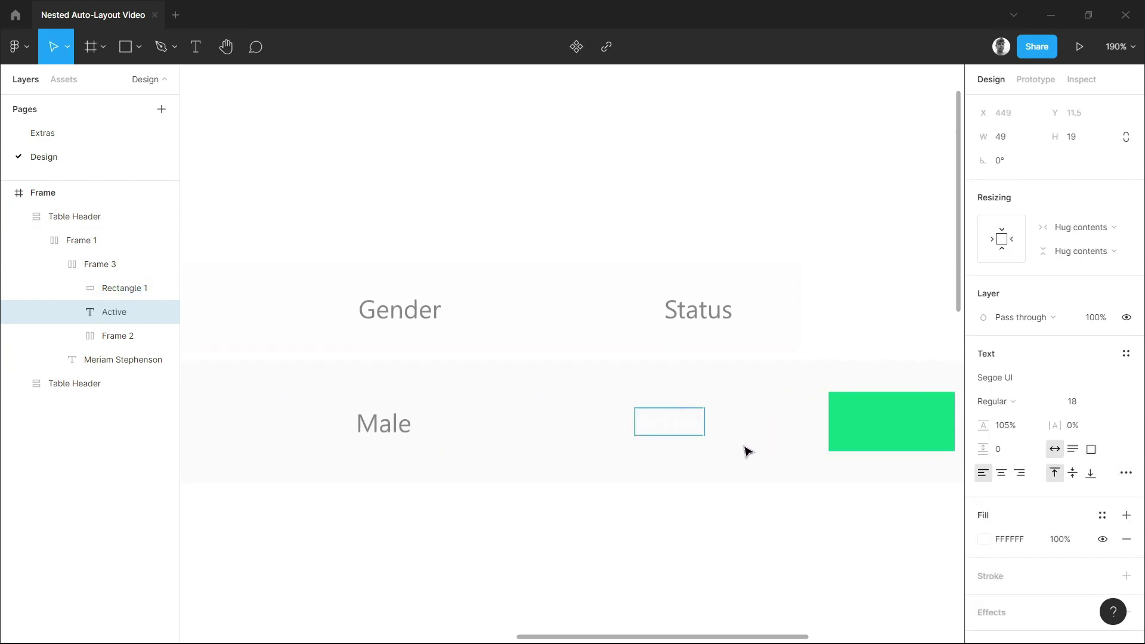
pyautogui.press('Escape')
pyautogui.keyDown('shift'); pyautogui.click(853, 423); pyautogui.keyUp('shift')
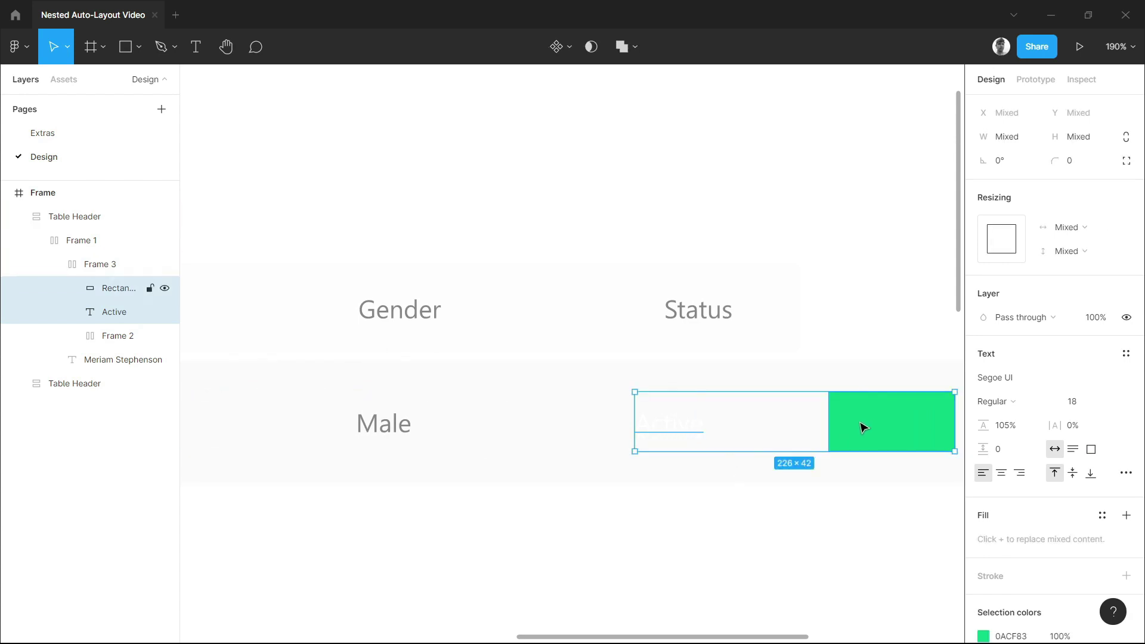
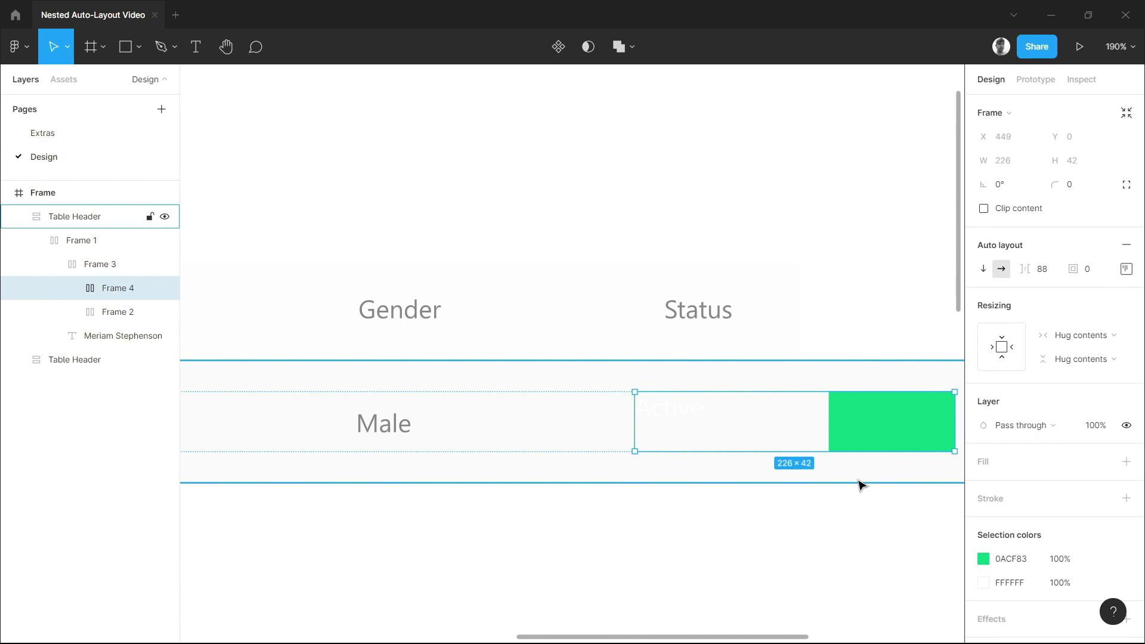
# Step: Ungroup Frame 4 and delete the Active label
pyautogui.hotkey('ctrl', 'shift', 'g')
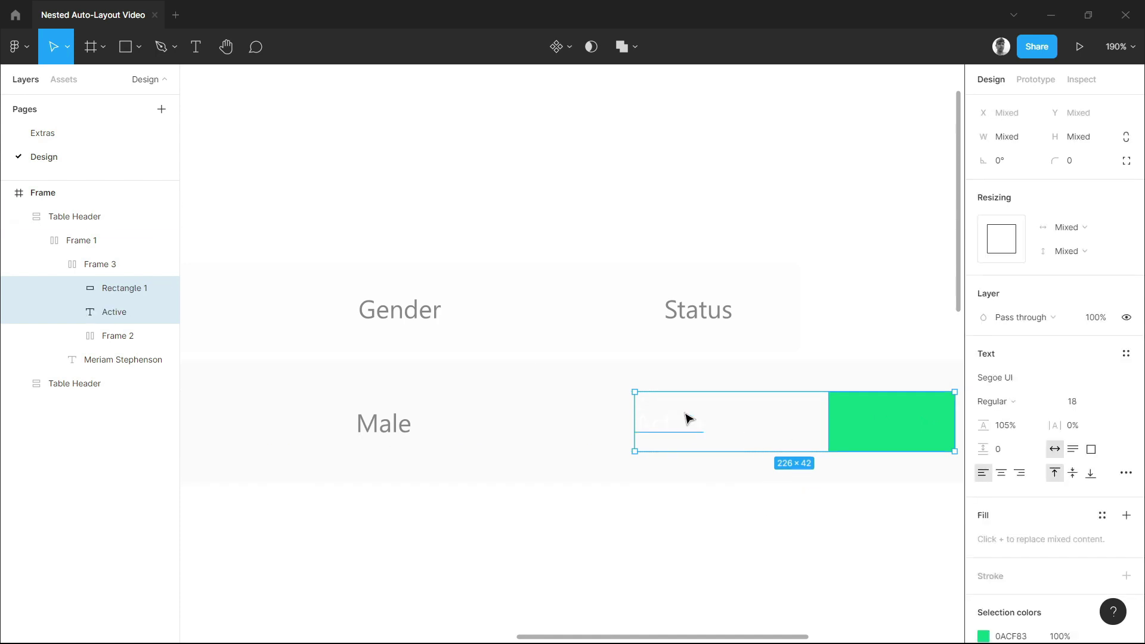
pyautogui.click(672, 419)
pyautogui.press('BackSpace')
pyautogui.press('BackSpace')
pyautogui.press('BackSpace')
pyautogui.press('BackSpace')
pyautogui.press('BackSpace')
pyautogui.press('BackSpace')
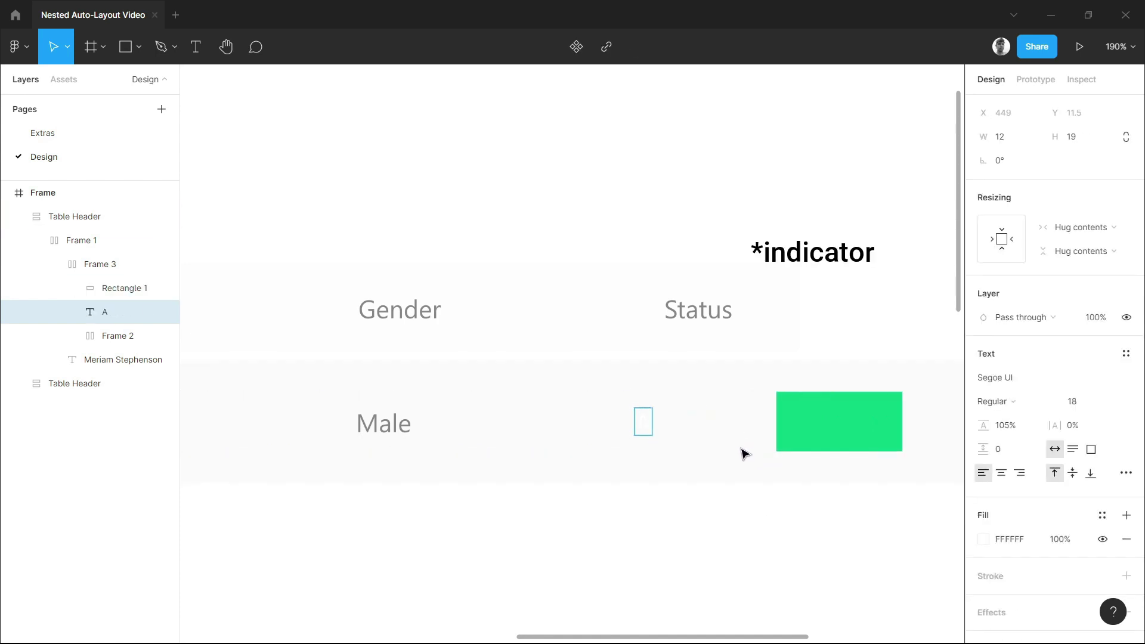
pyautogui.press('Escape')
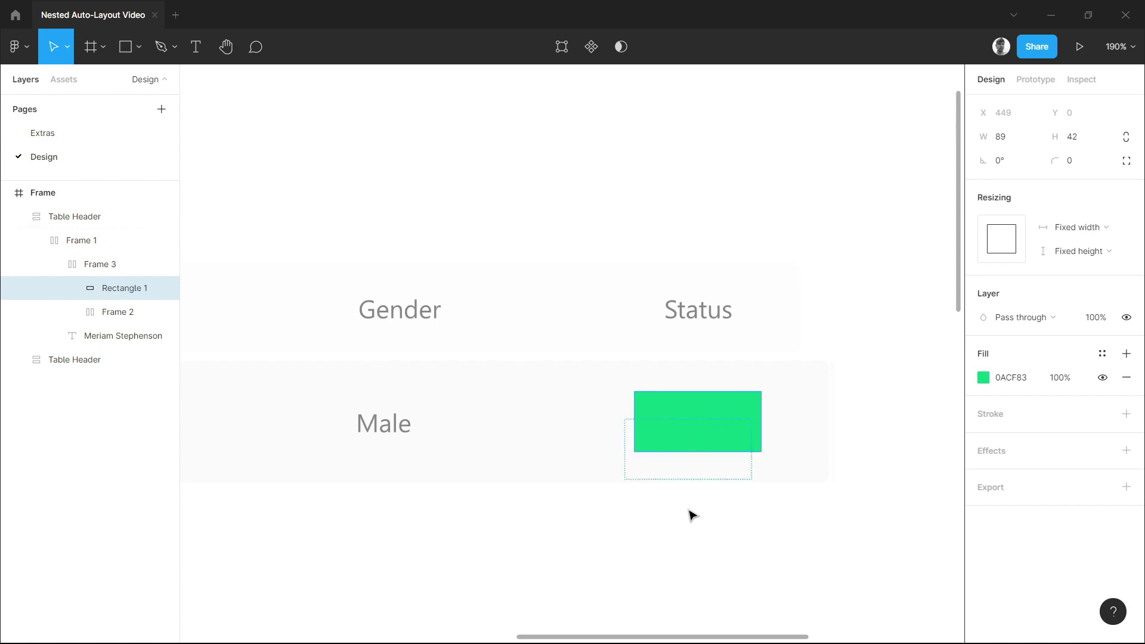
# Step: Move green Rectangle 1 out of the row onto the Frame below the table
pyautogui.moveTo(707, 423); pyautogui.dragTo(675, 616)
pyautogui.scroll(-3, 729, 581)
pyautogui.click(723, 453)
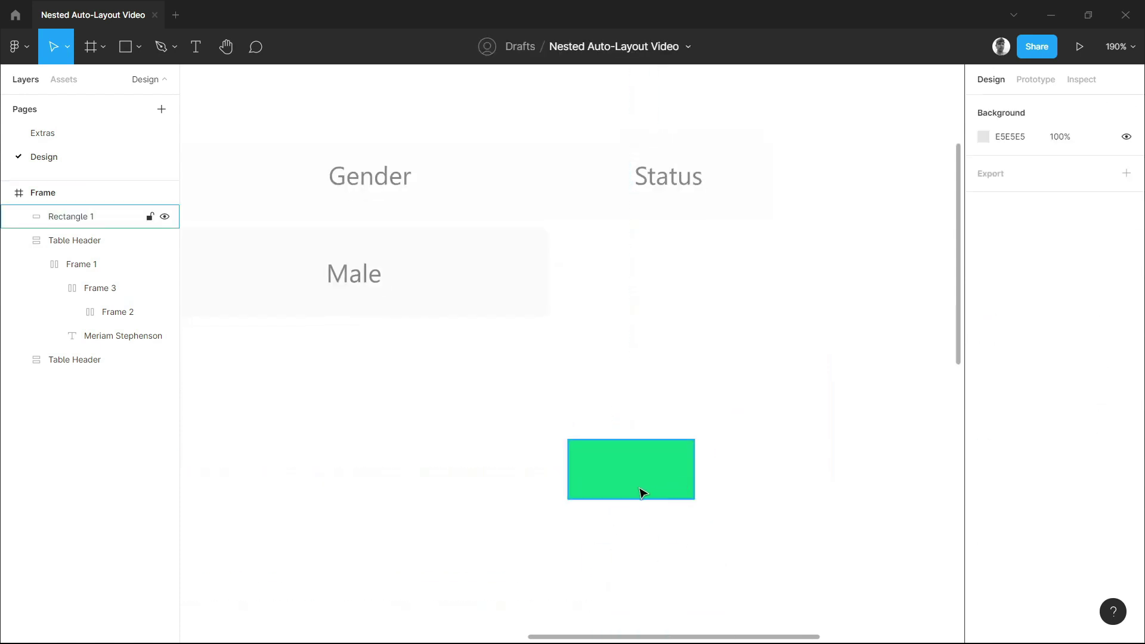
# Step: Add an 'Active' text label centred on the green rectangle
pyautogui.scroll(3, 638, 486)
pyautogui.press('t')
pyautogui.click(623, 458)
pyautogui.write('Active')
pyautogui.press('Escape')
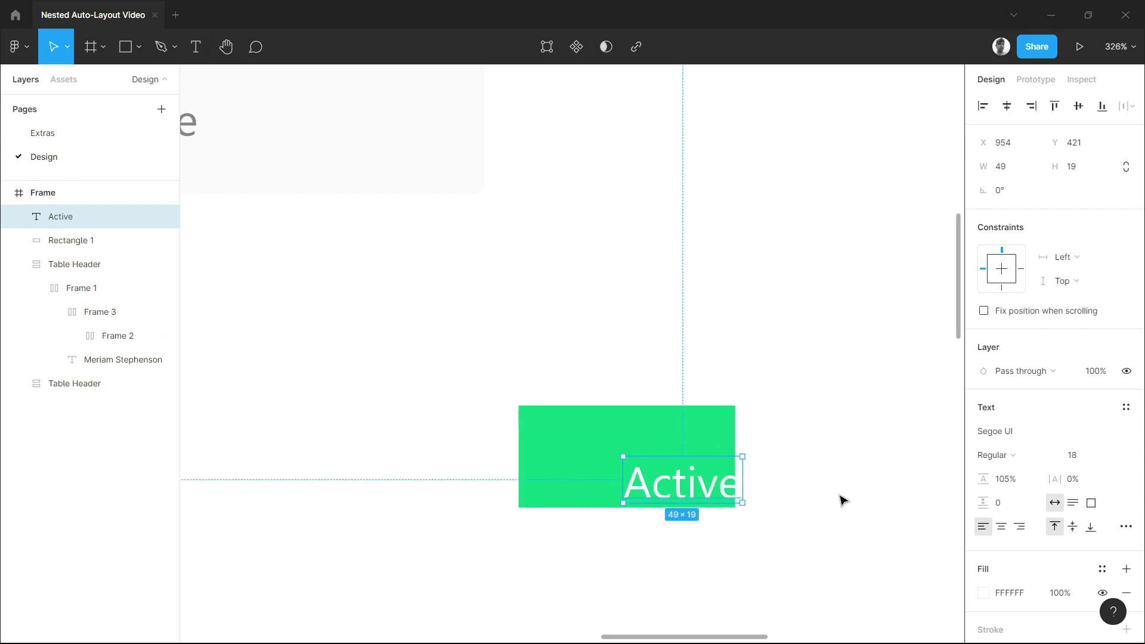
pyautogui.moveTo(690, 489); pyautogui.dragTo(642, 469)
pyautogui.press('Escape')
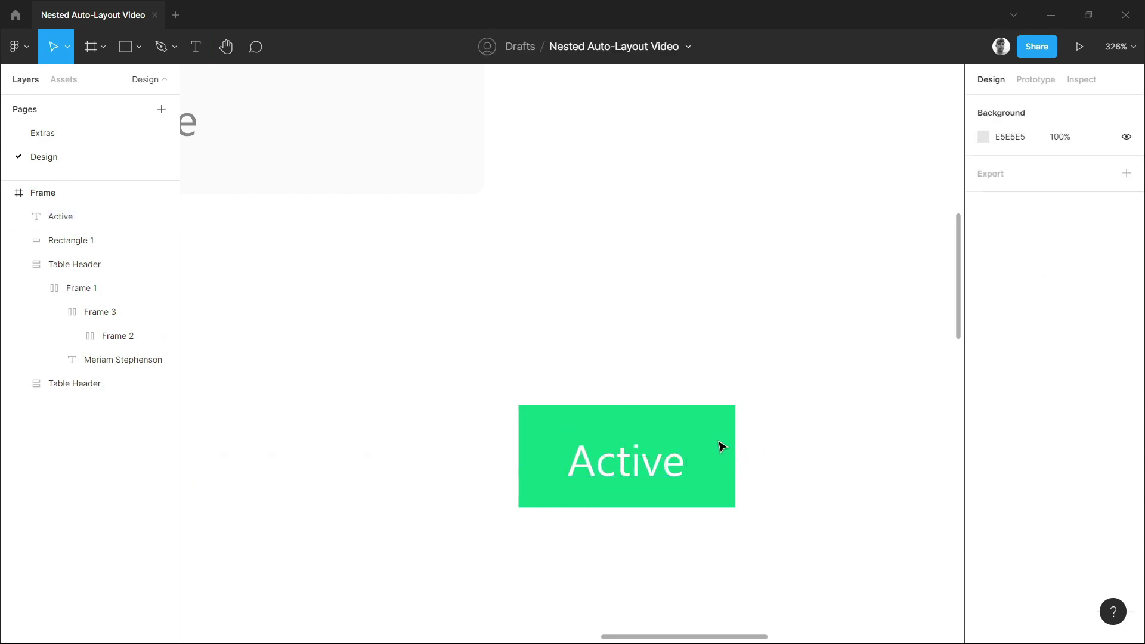
# Step: Round the green rectangle's corners evenly into a pill with radius 21
pyautogui.click(699, 440)
pyautogui.moveTo(725, 415); pyautogui.dragTo(684, 457)
pyautogui.hotkey('ctrl', 'z')
pyautogui.moveTo(725, 415); pyautogui.dragTo(529, 480)
# Step: Wrap the Active label and rectangle together in a horizontal auto-layout frame
pyautogui.click(801, 431)
pyautogui.moveTo(792, 502); pyautogui.dragTo(589, 406)
pyautogui.hotkey('shift', 'a')
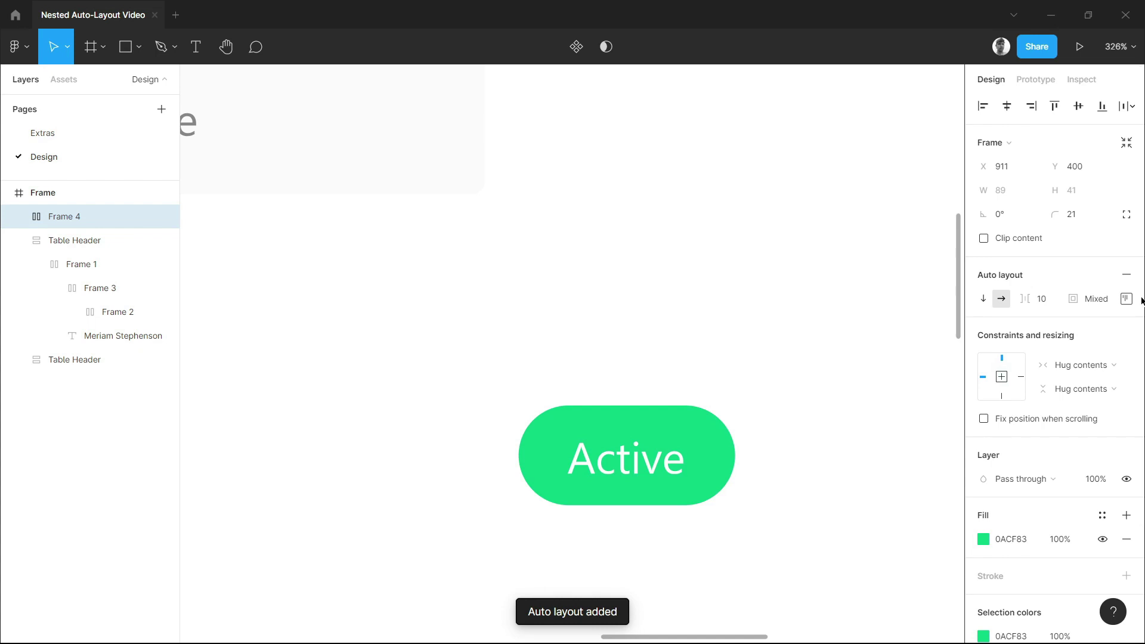
# Step: Set the Active pill frame's fill to light mint 9AFCD6
pyautogui.click(1126, 298)
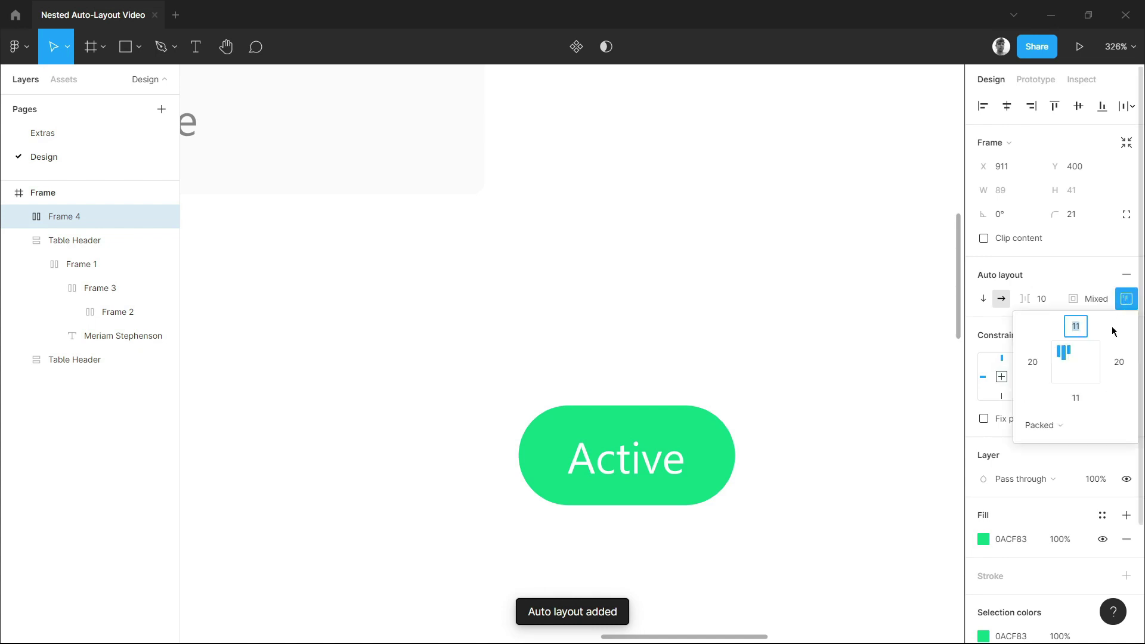
pyautogui.click(787, 379)
pyautogui.click(667, 468)
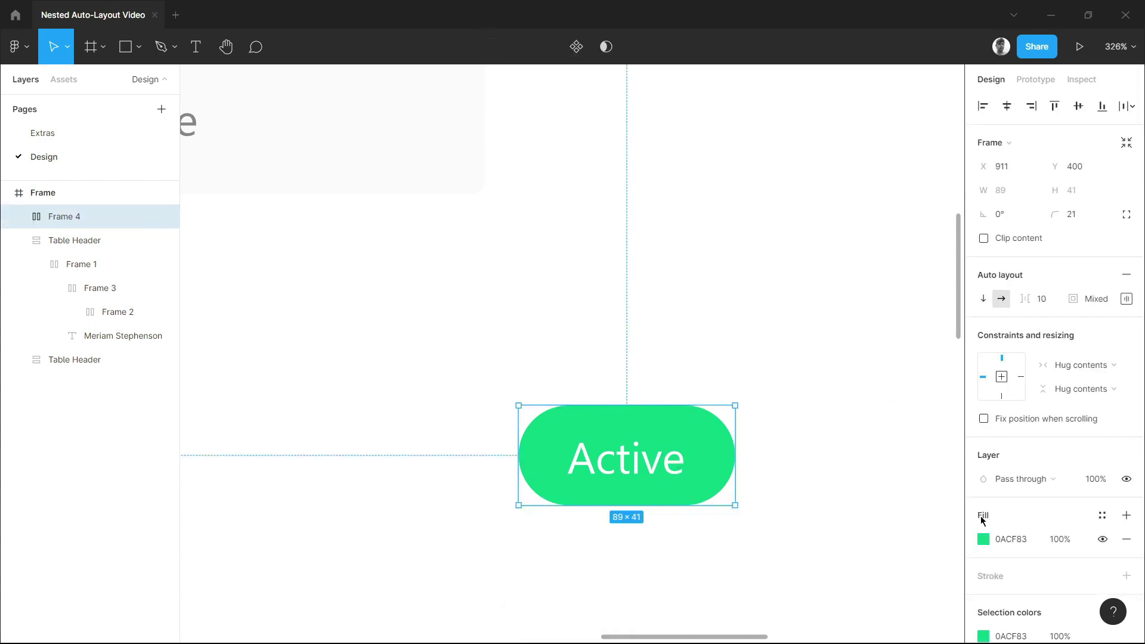
pyautogui.click(984, 539)
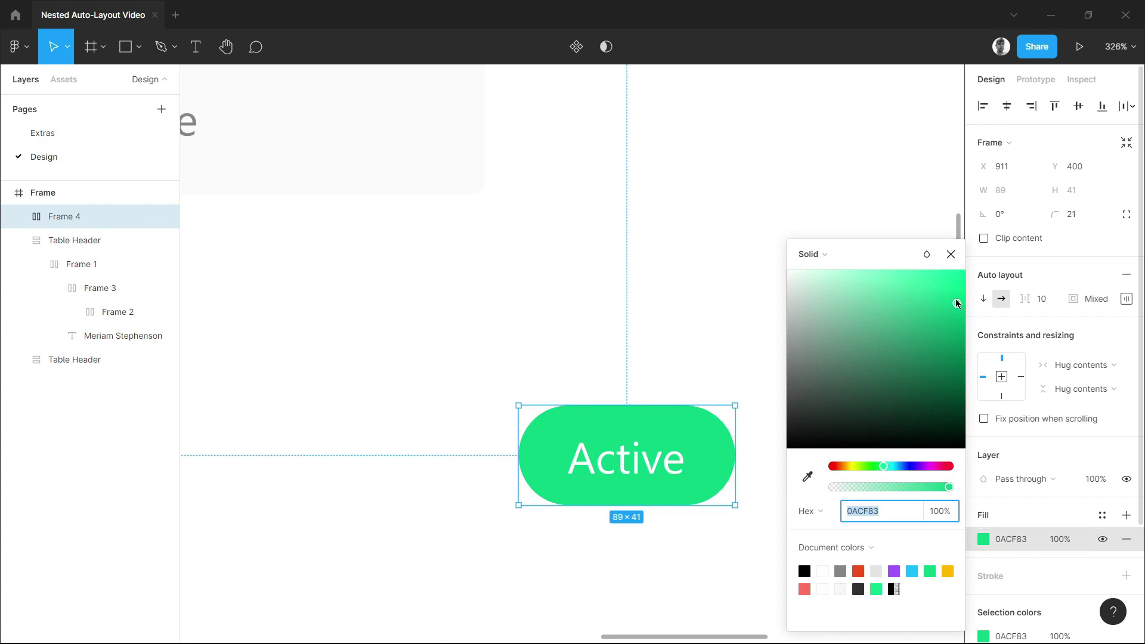
pyautogui.moveTo(954, 310); pyautogui.dragTo(859, 274)
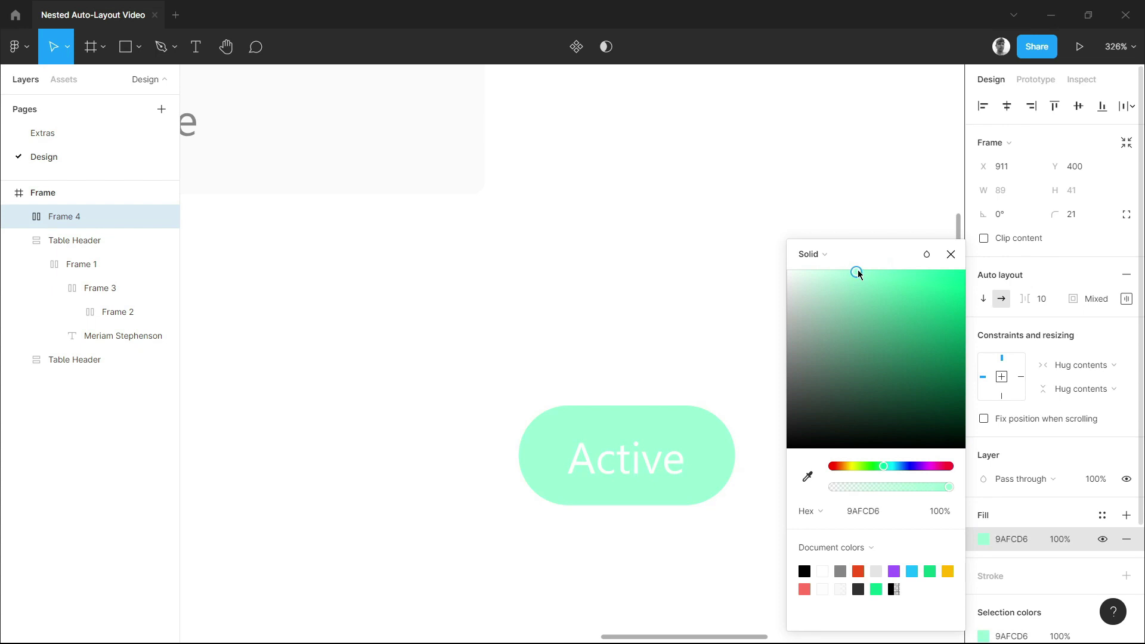
# Step: Colour the Active label text dark green 007C4C
pyautogui.doubleClick(590, 447)
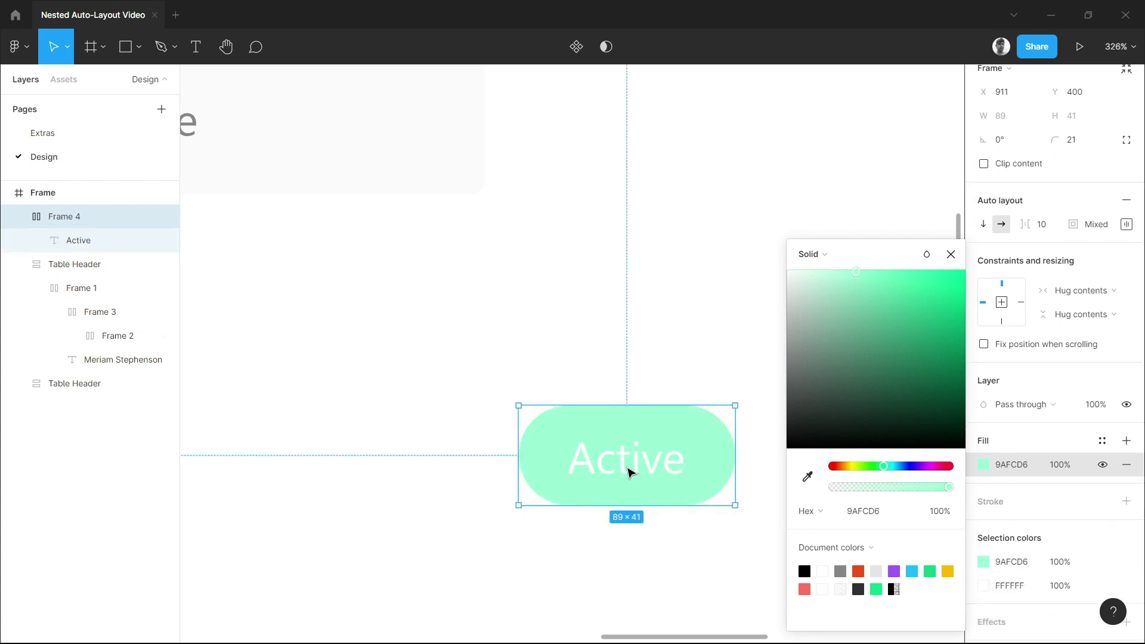
pyautogui.click(985, 518)
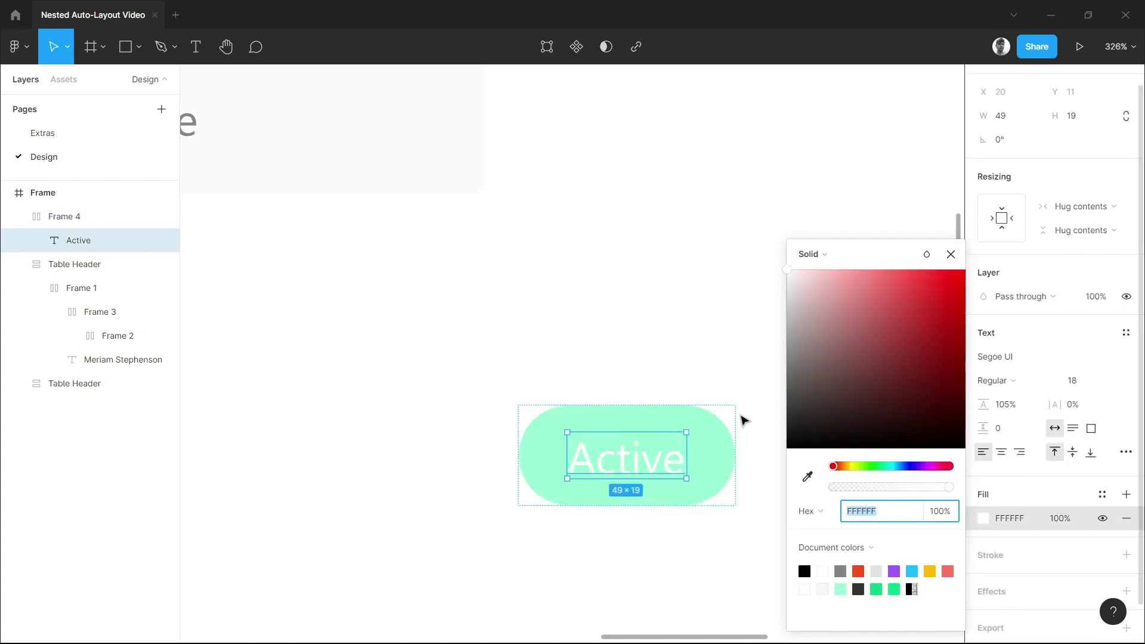
pyautogui.click(808, 477)
pyautogui.click(714, 438)
pyautogui.moveTo(938, 288); pyautogui.dragTo(991, 370)
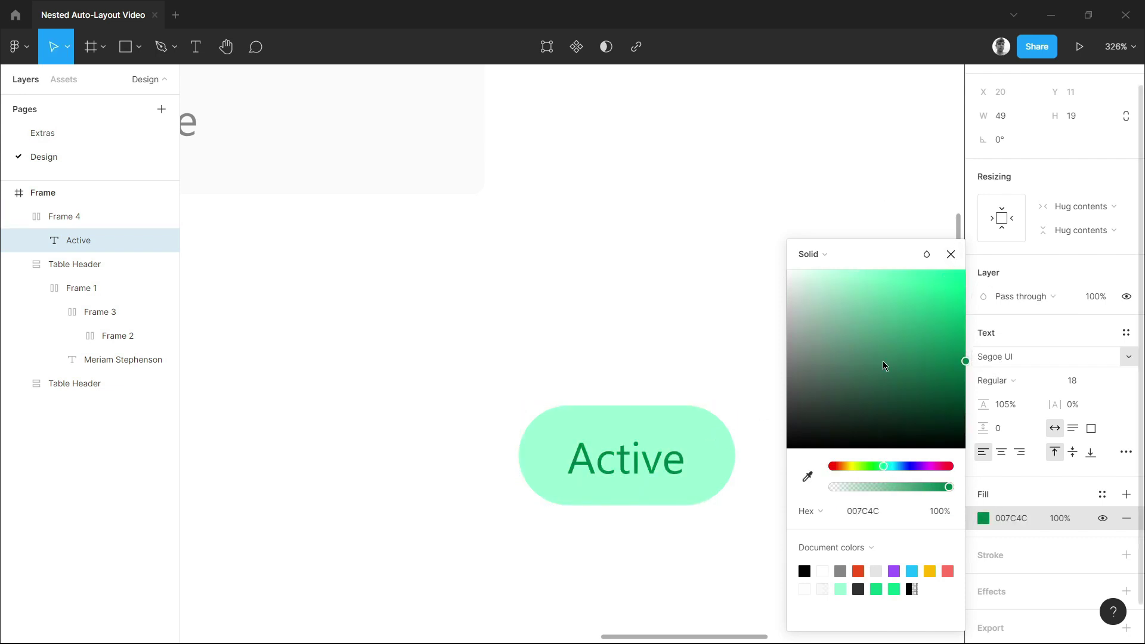
pyautogui.click(951, 254)
pyautogui.click(795, 330)
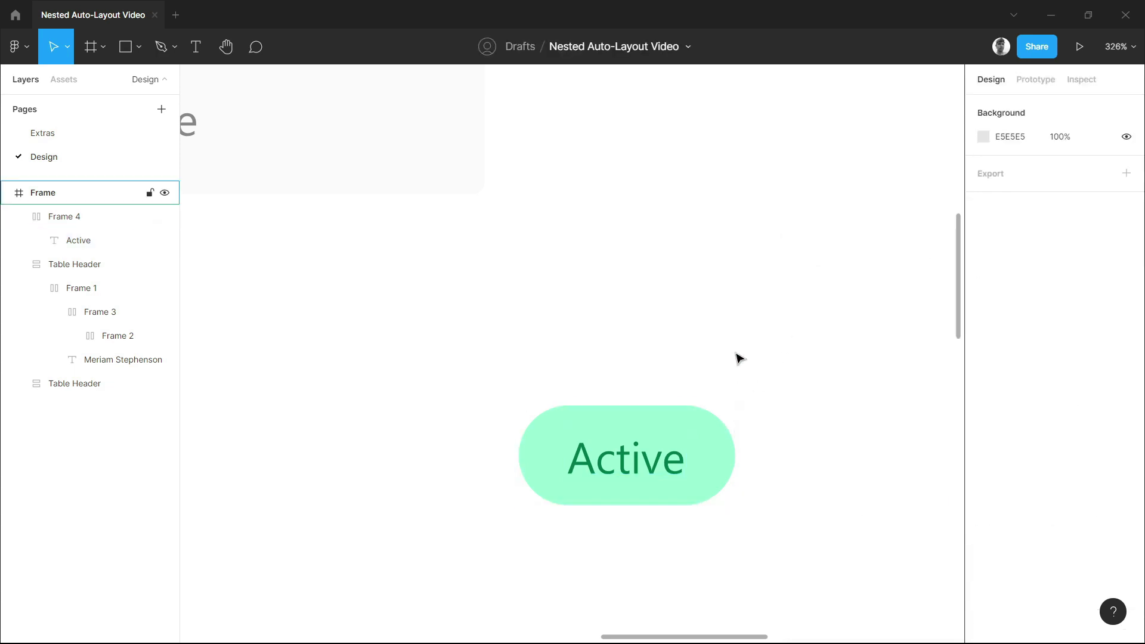
# Step: Shorten the Active pill to 34 px tall
pyautogui.scroll(-5, 740, 357)
pyautogui.click(718, 396)
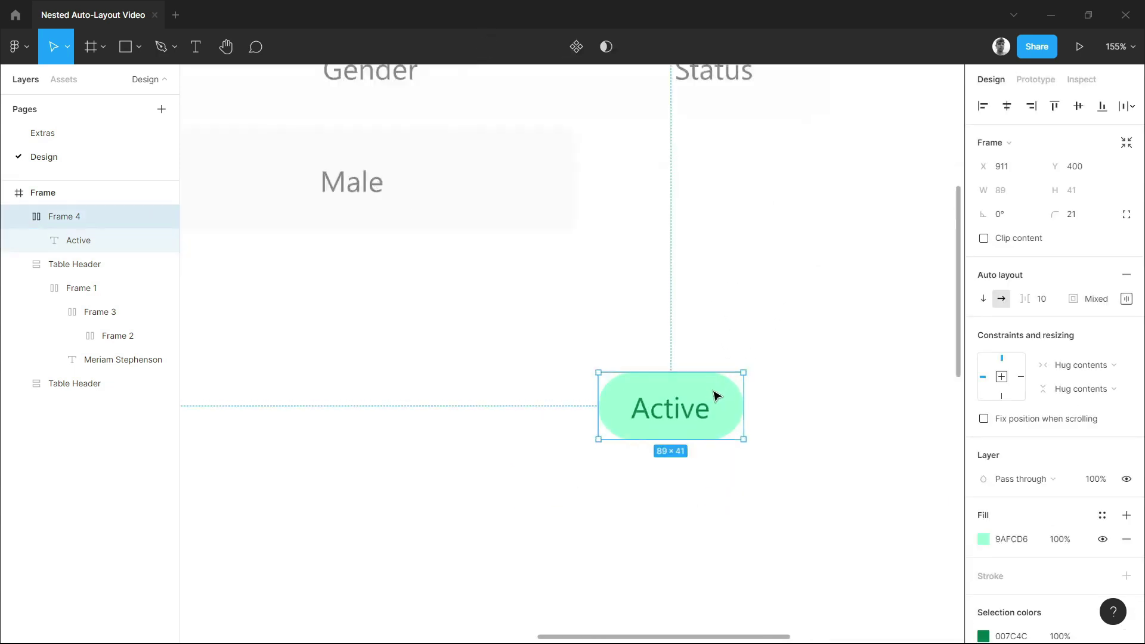
pyautogui.scroll(5, 717, 396)
pyautogui.moveTo(675, 346); pyautogui.dragTo(680, 377)
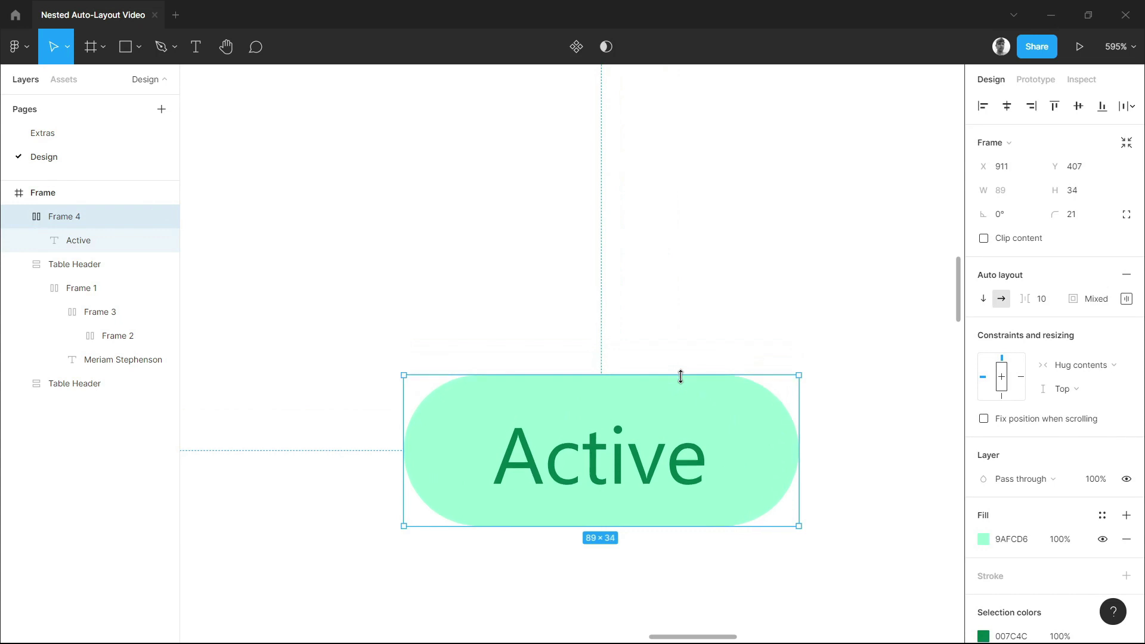
pyautogui.click(787, 334)
# Step: Move the Active pill into the data row (Frame 1), placing it after Frame 3
pyautogui.scroll(-5, 787, 331)
pyautogui.scroll(2, 764, 346)
pyautogui.scroll(3, 740, 363)
pyautogui.moveTo(659, 513); pyautogui.dragTo(503, 322)
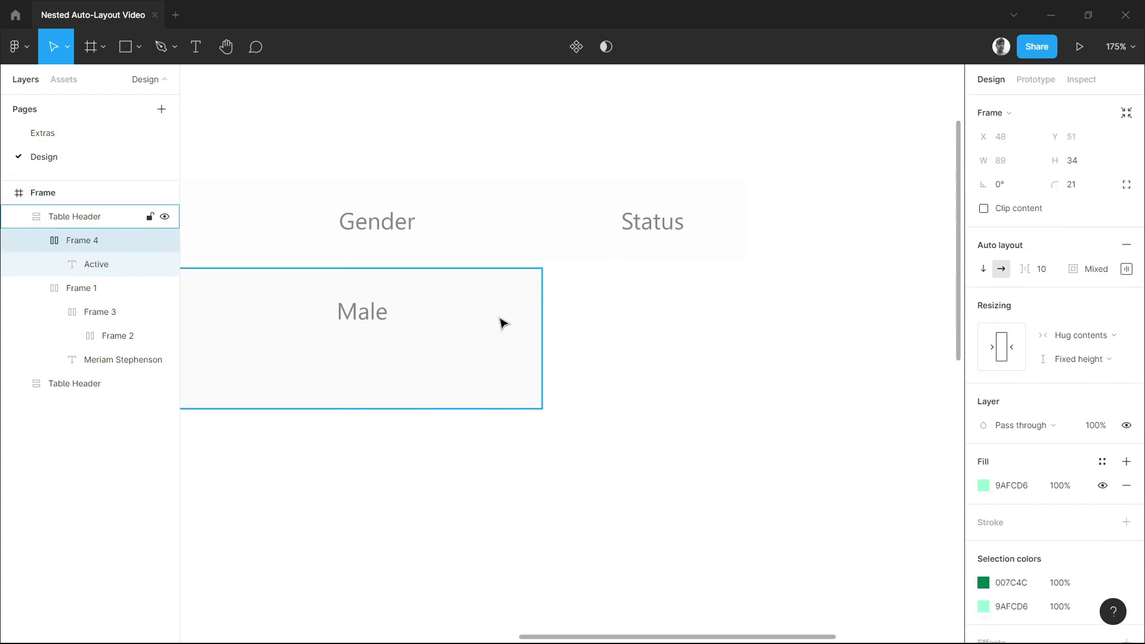
pyautogui.scroll(-4, 489, 370)
pyautogui.moveTo(327, 368); pyautogui.dragTo(725, 410)
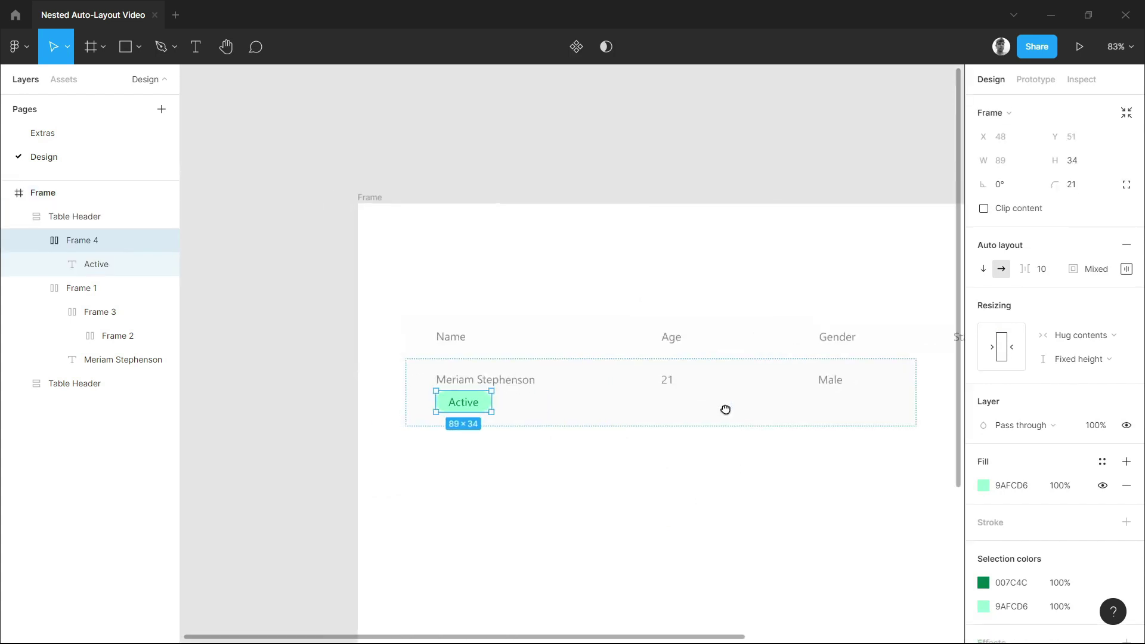
pyautogui.moveTo(464, 406); pyautogui.dragTo(877, 405)
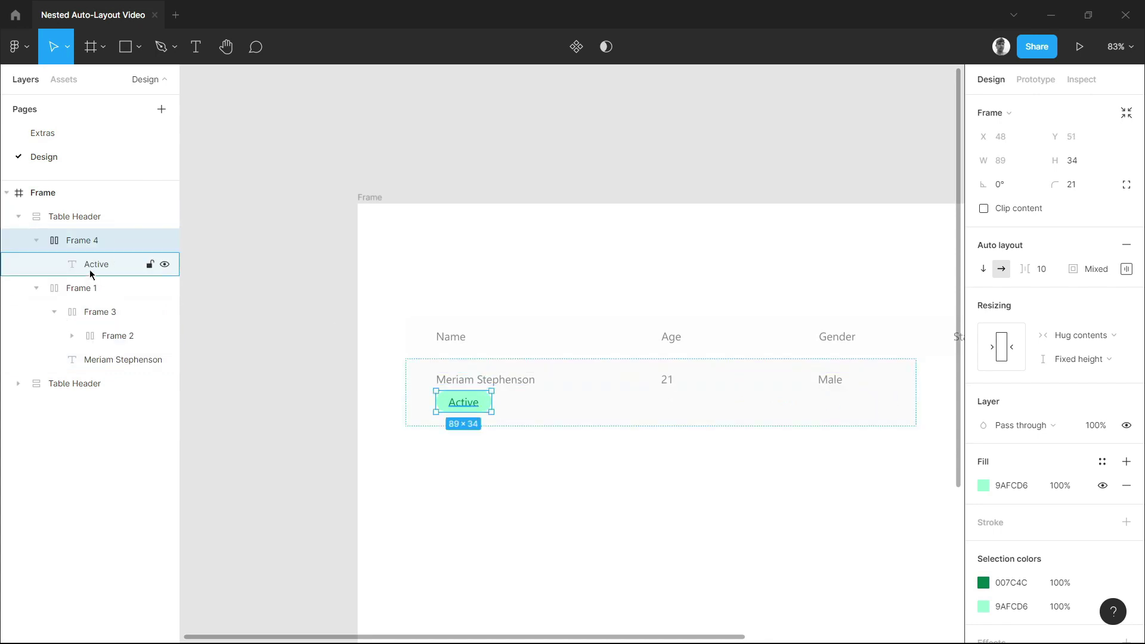
pyautogui.moveTo(91, 240); pyautogui.dragTo(106, 307)
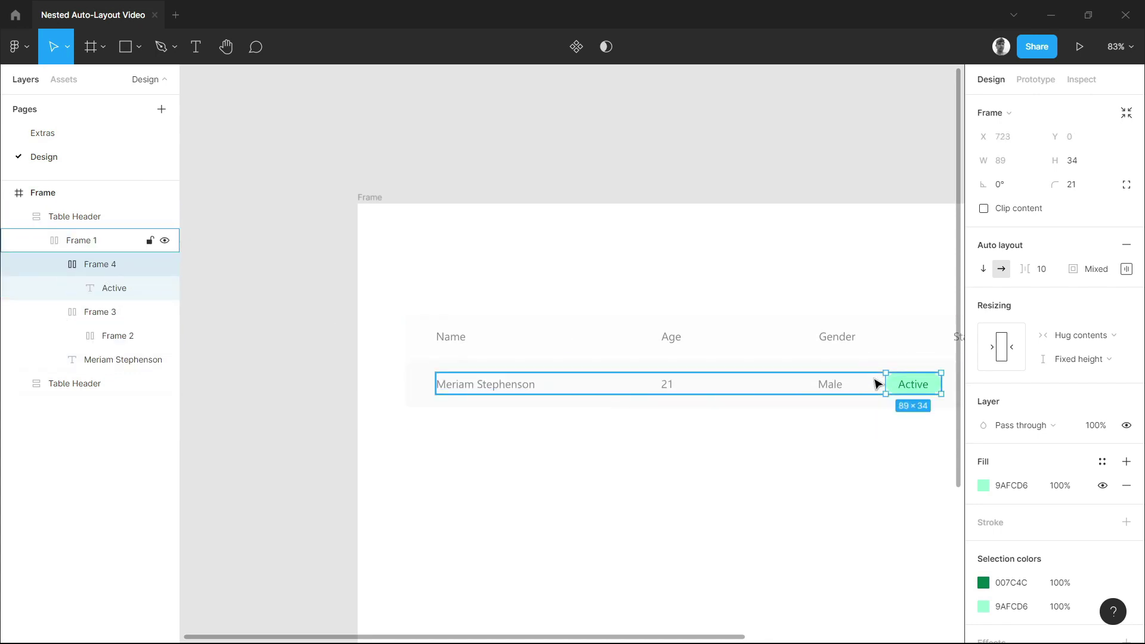
# Step: Widen the Male cell's Frame 3 to 450 px so the pill sits under Status
pyautogui.hscroll(4, 601, 373)
pyautogui.scroll(5, 677, 374)
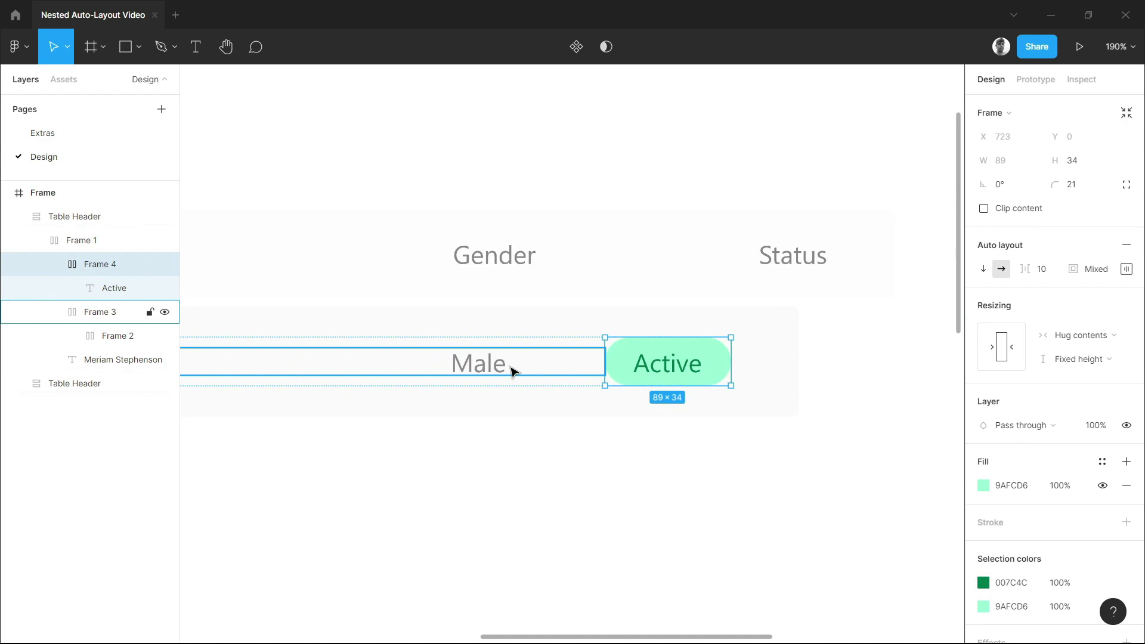
pyautogui.click(601, 366)
pyautogui.moveTo(602, 359); pyautogui.dragTo(729, 355)
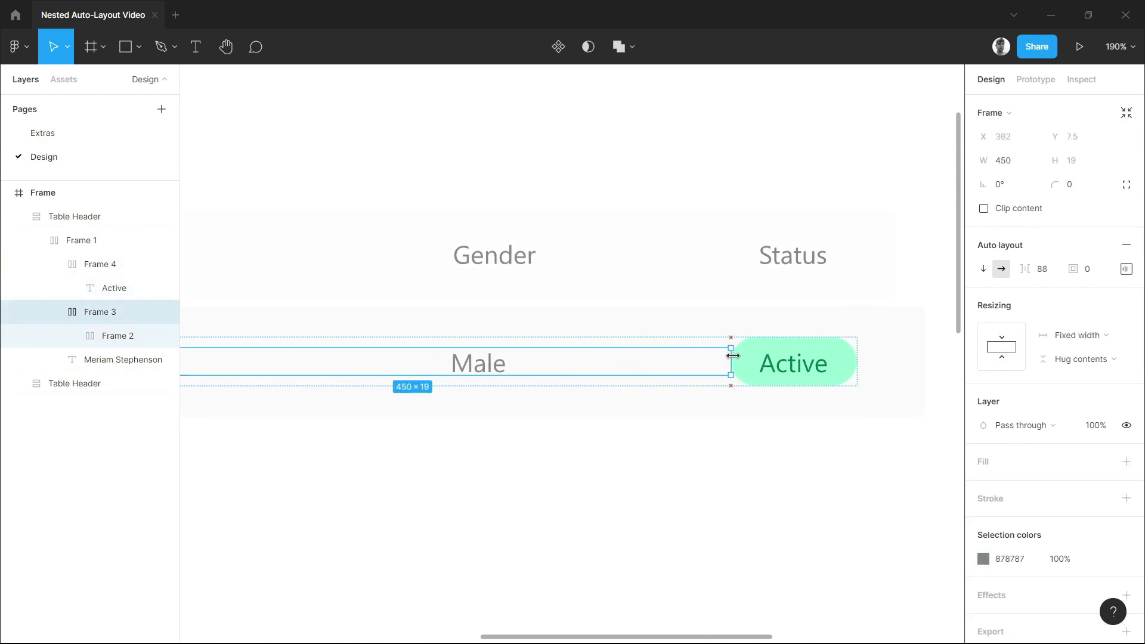
pyautogui.click(783, 465)
pyautogui.scroll(-4, 783, 465)
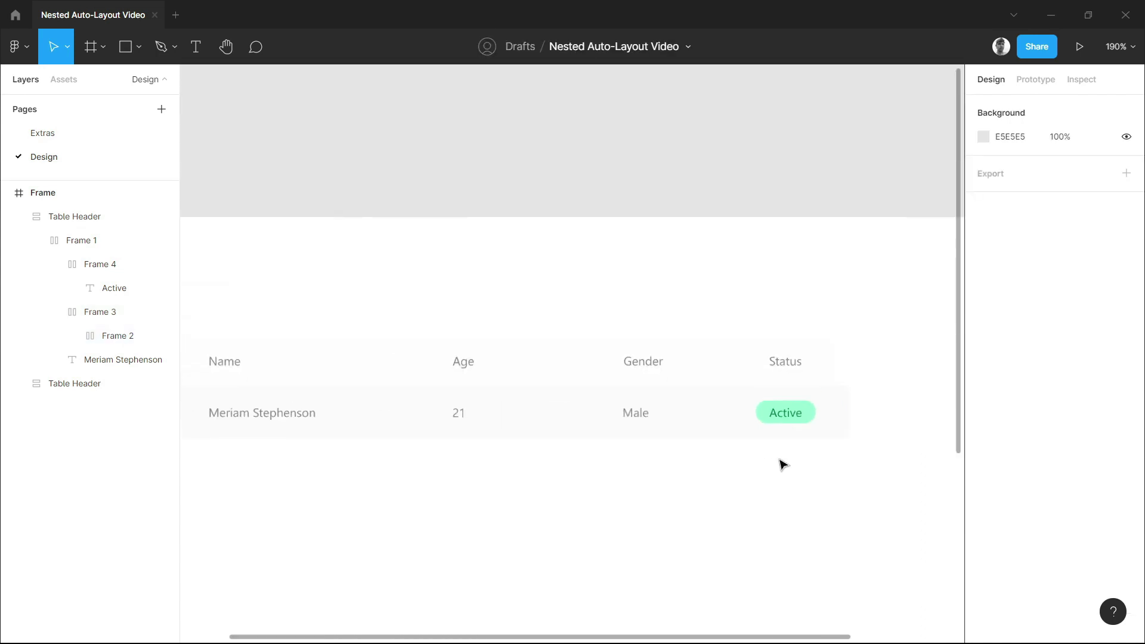
pyautogui.scroll(-3, 780, 459)
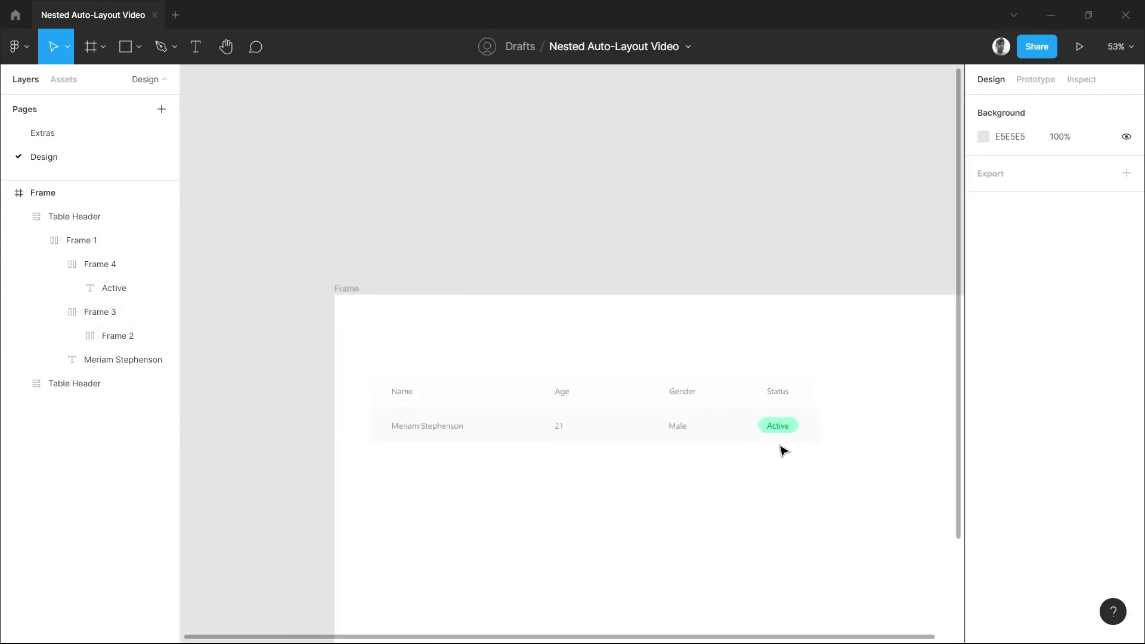
pyautogui.scroll(5, 778, 445)
pyautogui.click(839, 411)
pyautogui.moveTo(857, 409); pyautogui.dragTo(836, 404)
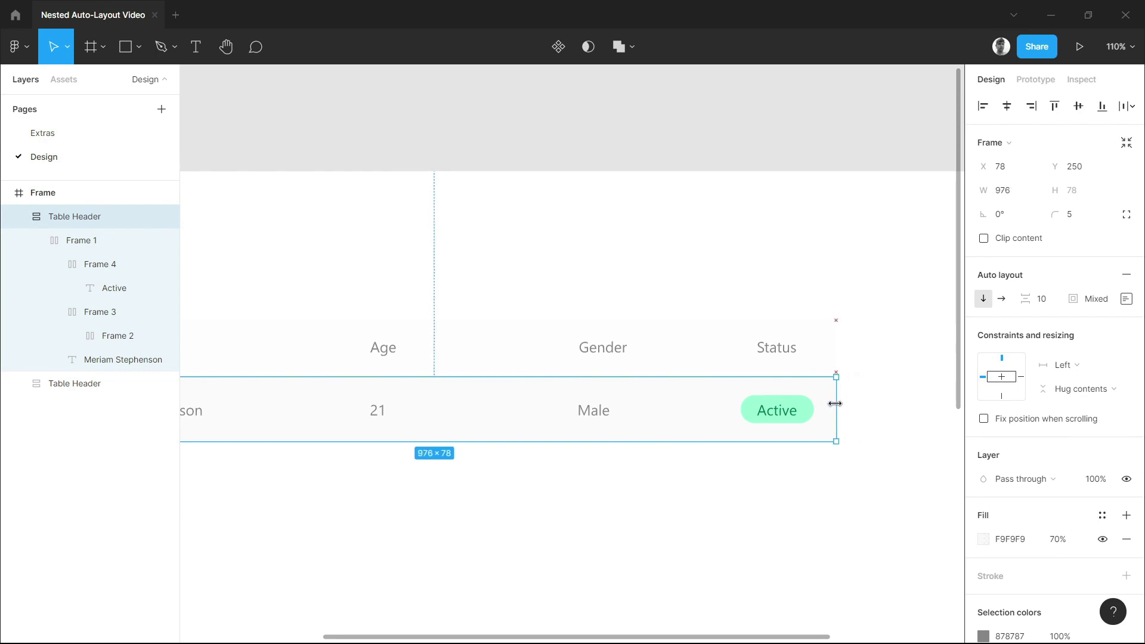
pyautogui.click(867, 434)
pyautogui.click(782, 412)
pyautogui.click(781, 412)
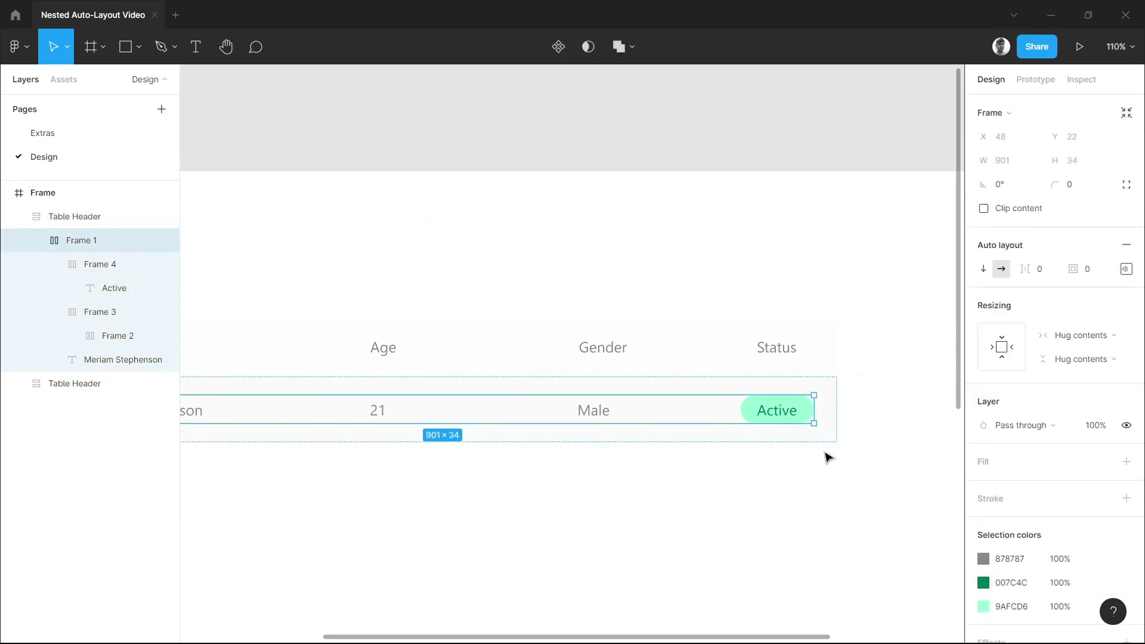
pyautogui.click(826, 457)
pyautogui.scroll(-5, 825, 457)
pyautogui.scroll(5, 805, 492)
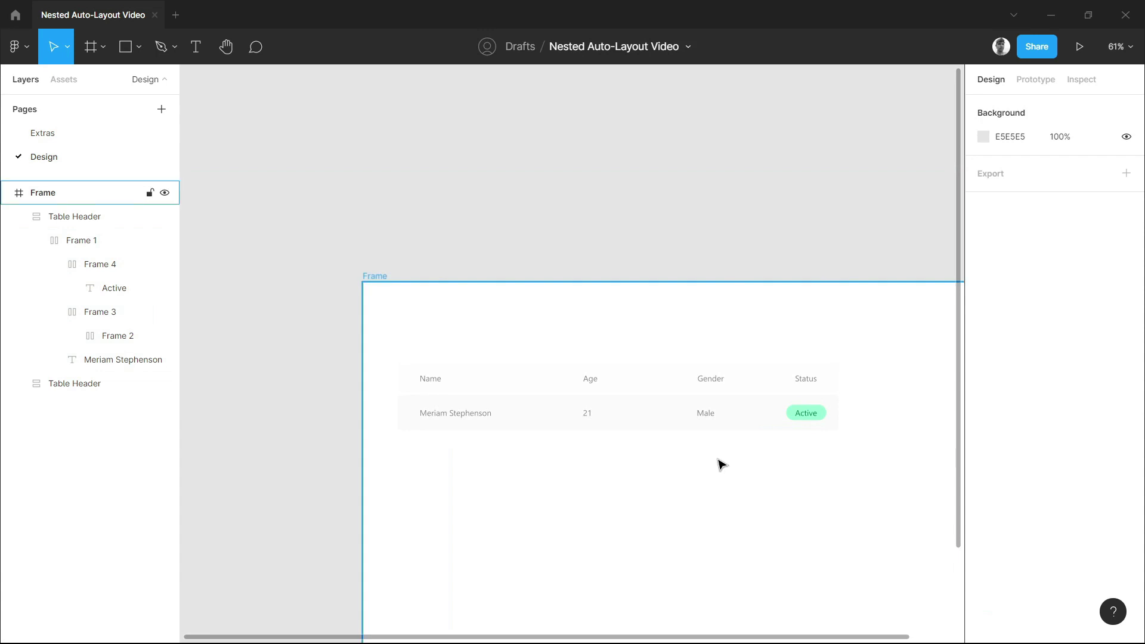
pyautogui.scroll(3, 796, 450)
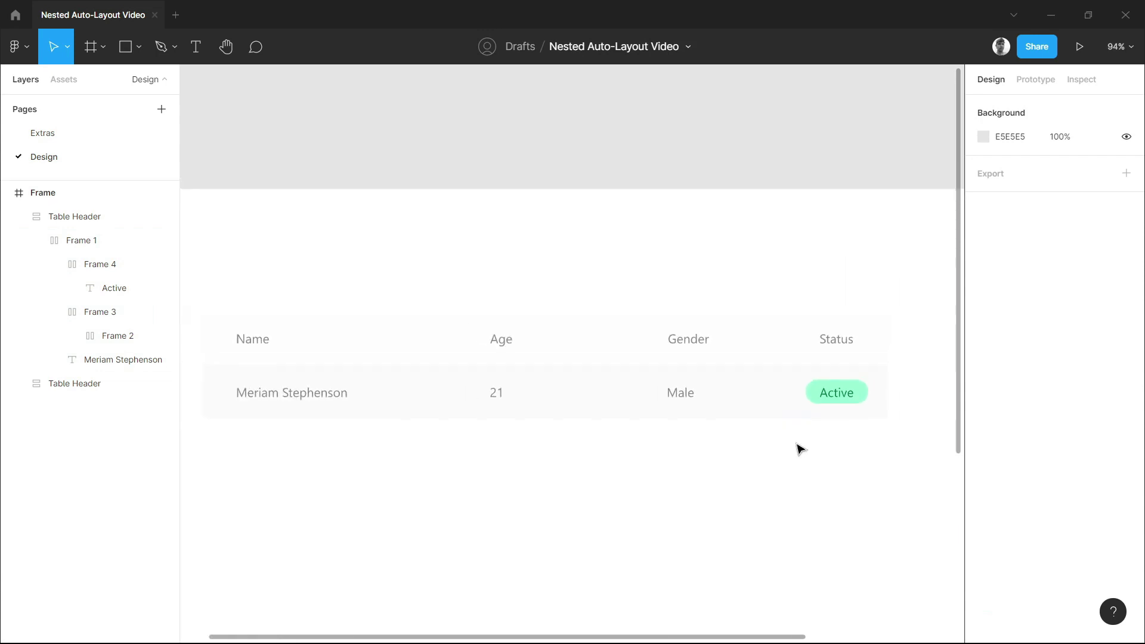
pyautogui.scroll(-2, 733, 457)
pyautogui.click(714, 338)
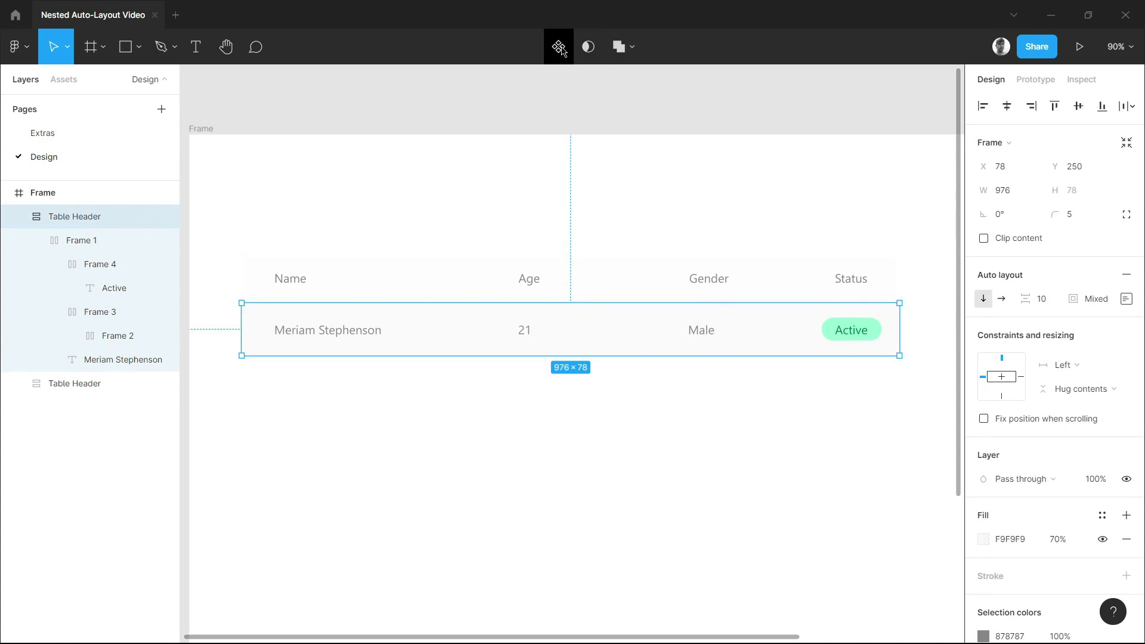
# Step: Make the data row a component and duplicate it directly beneath itself
pyautogui.click(559, 47)
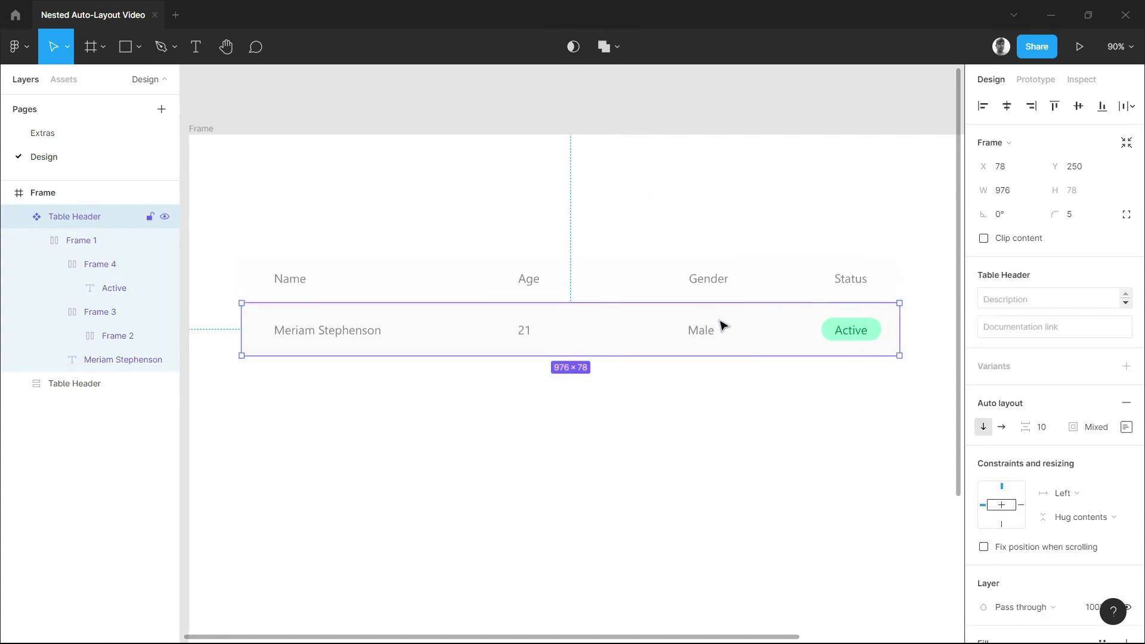
pyautogui.moveTo(643, 338); pyautogui.dragTo(640, 398)
pyautogui.click(676, 465)
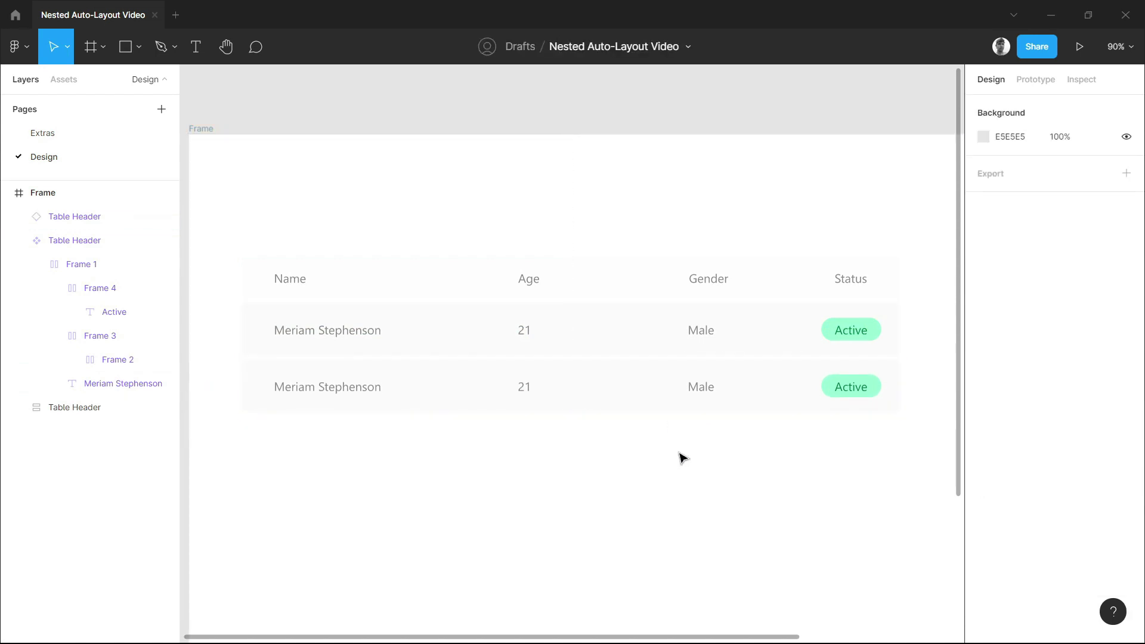
pyautogui.scroll(-3, 680, 463)
pyautogui.scroll(3, 677, 452)
# Step: Duplicate the data row until the table has five rows
pyautogui.moveTo(672, 398); pyautogui.dragTo(683, 455)
pyautogui.hotkey('ctrl', 'd')
pyautogui.hotkey('ctrl', 'd')
pyautogui.moveTo(618, 398); pyautogui.dragTo(625, 319)
# Step: Give the second row a new name and age 23
pyautogui.doubleClick(347, 316)
pyautogui.doubleClick(345, 316)
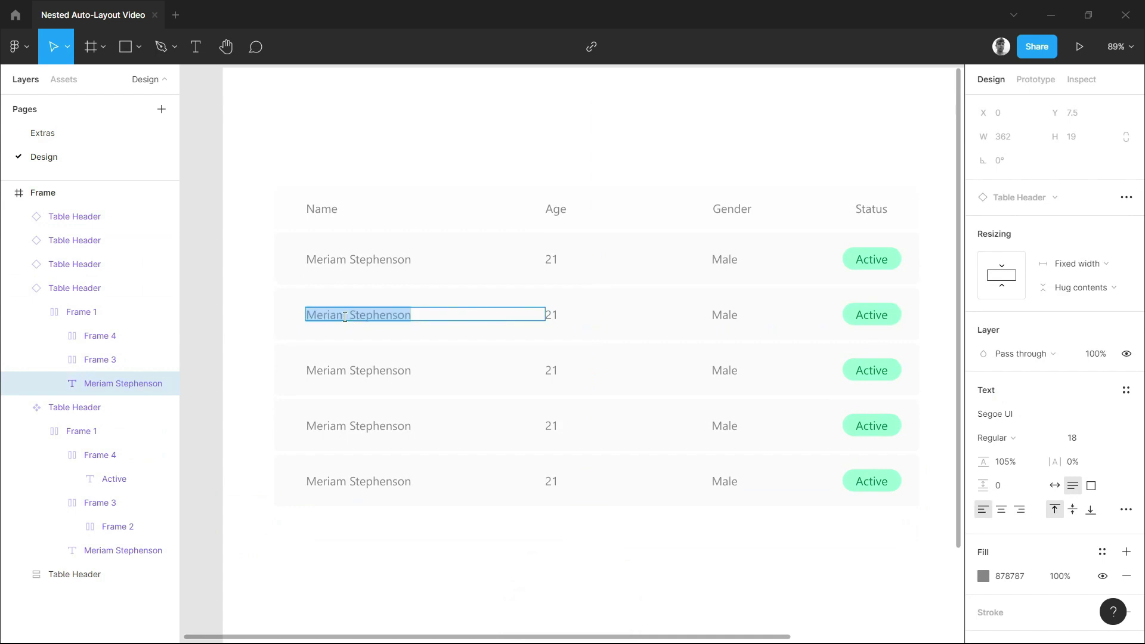
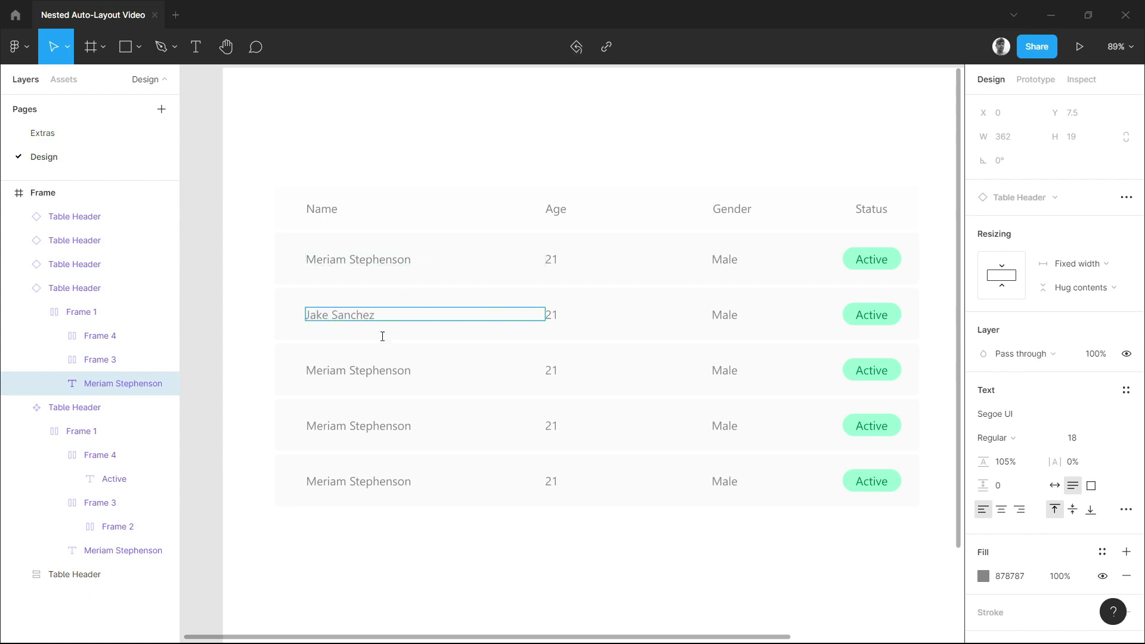
pyautogui.doubleClick(552, 314)
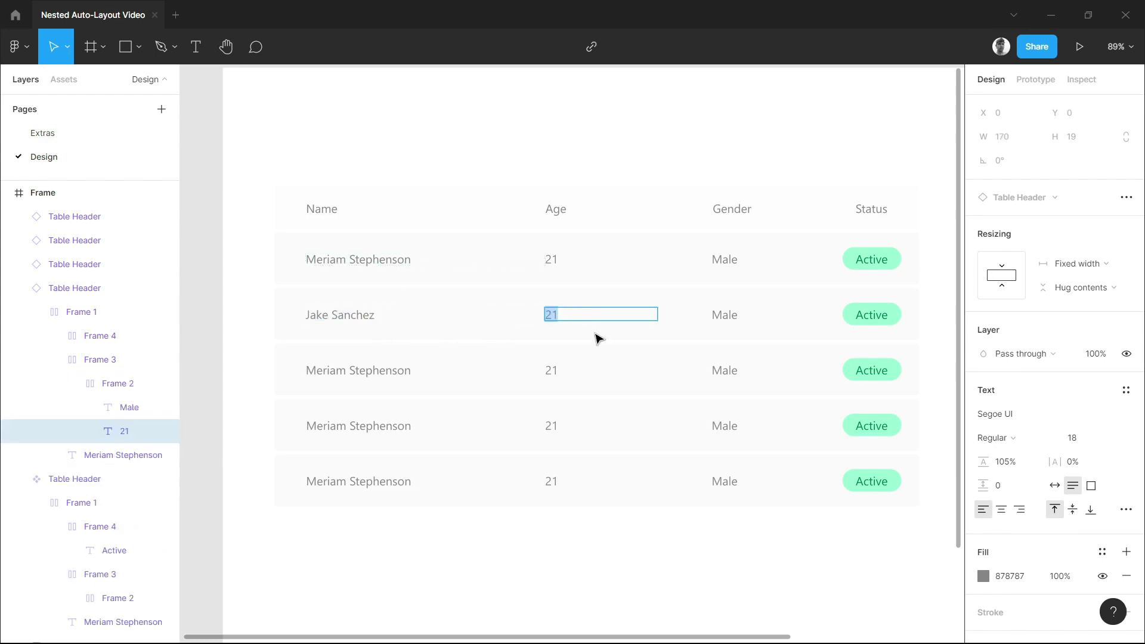
pyautogui.write('23')
# Step: Give the third row a new name and age 34
pyautogui.click(388, 374)
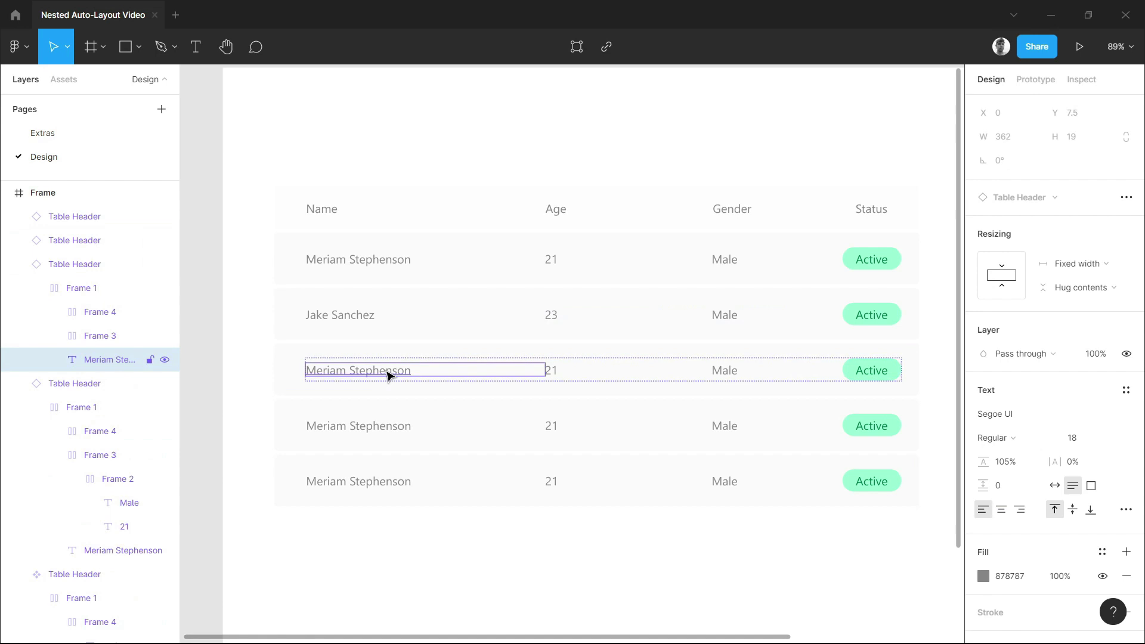
pyautogui.doubleClick(388, 373)
pyautogui.write('Ma')
pyautogui.press('BackSpace')
pyautogui.write('ark Ruffalo')
pyautogui.doubleClick(603, 375)
pyautogui.press('BackSpace')
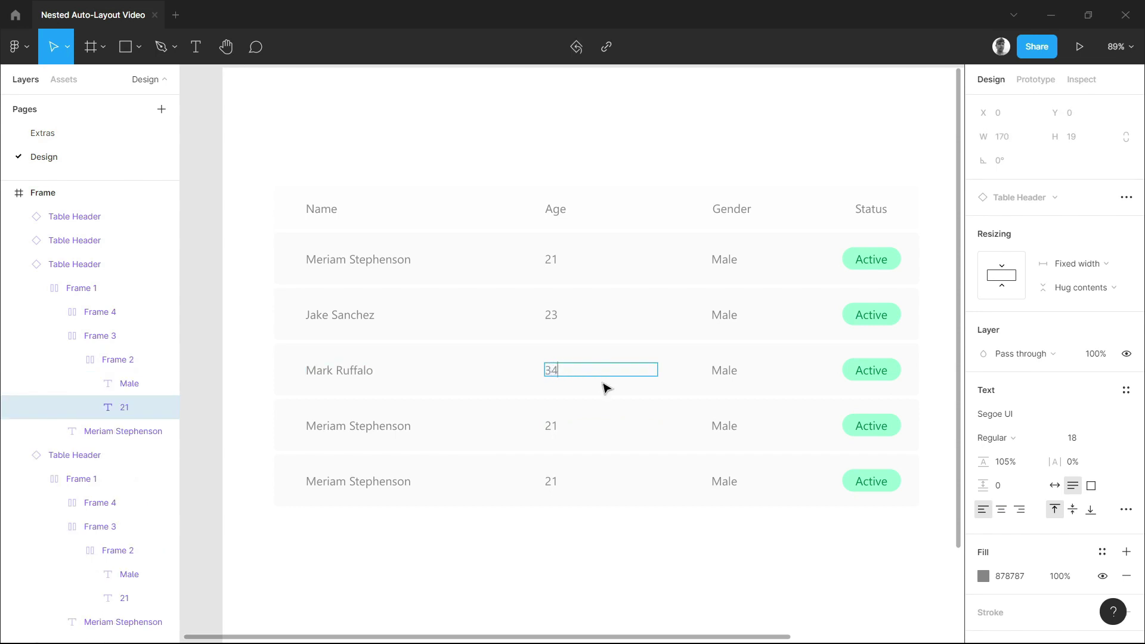
pyautogui.write('34')
# Step: Enter new names for the fourth and fifth rows
pyautogui.click(359, 423)
pyautogui.doubleClick(358, 424)
pyautogui.press('BackSpace')
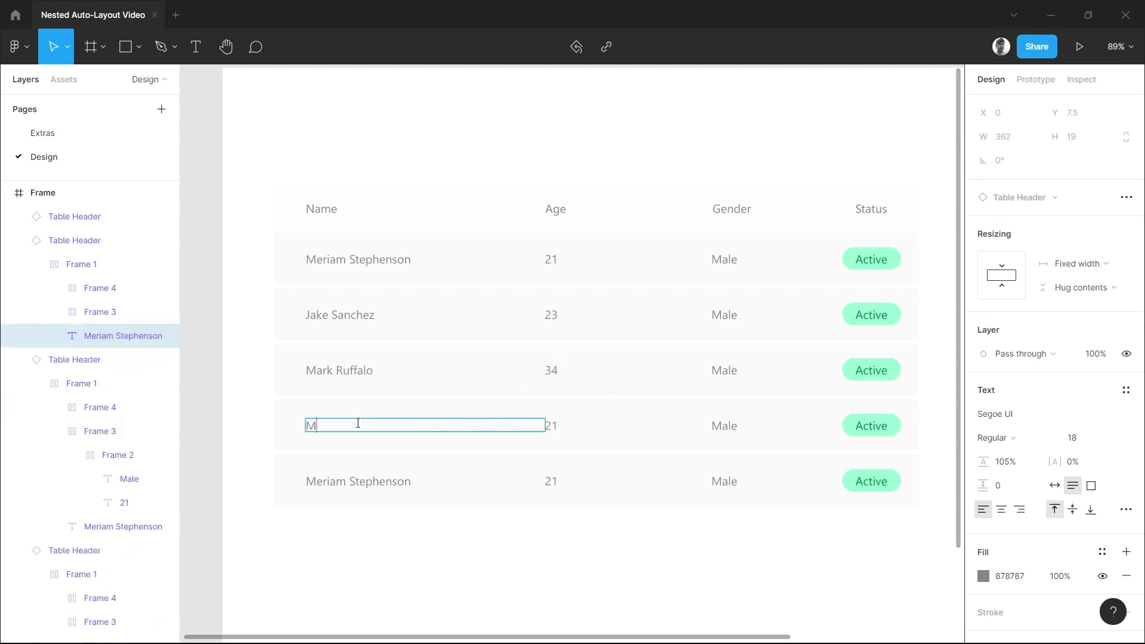
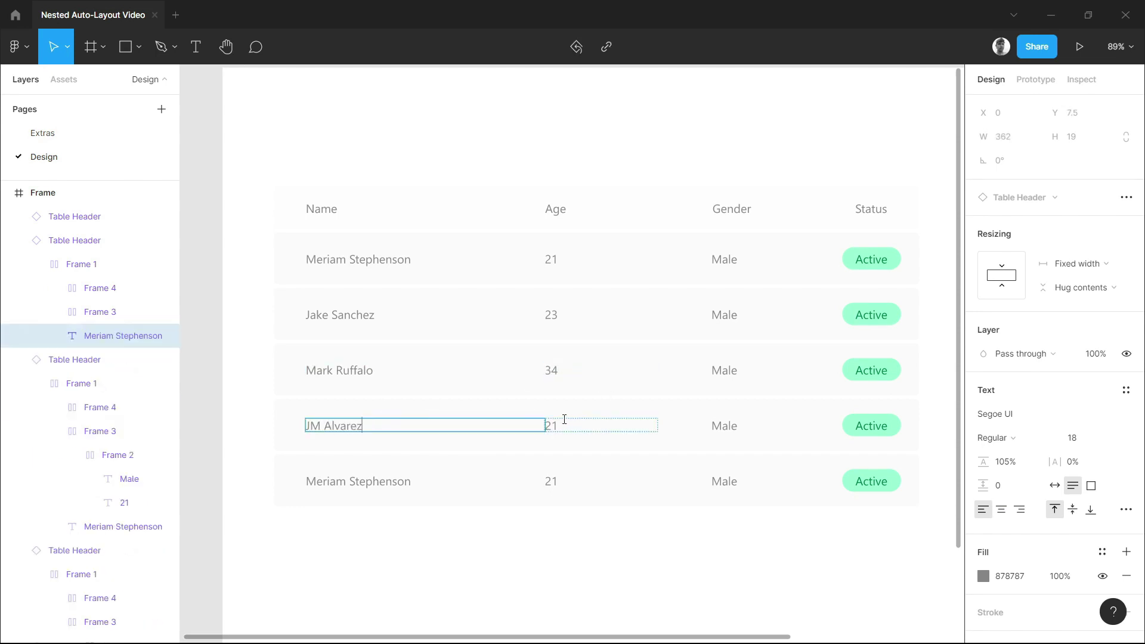
pyautogui.doubleClick(567, 424)
pyautogui.doubleClick(359, 482)
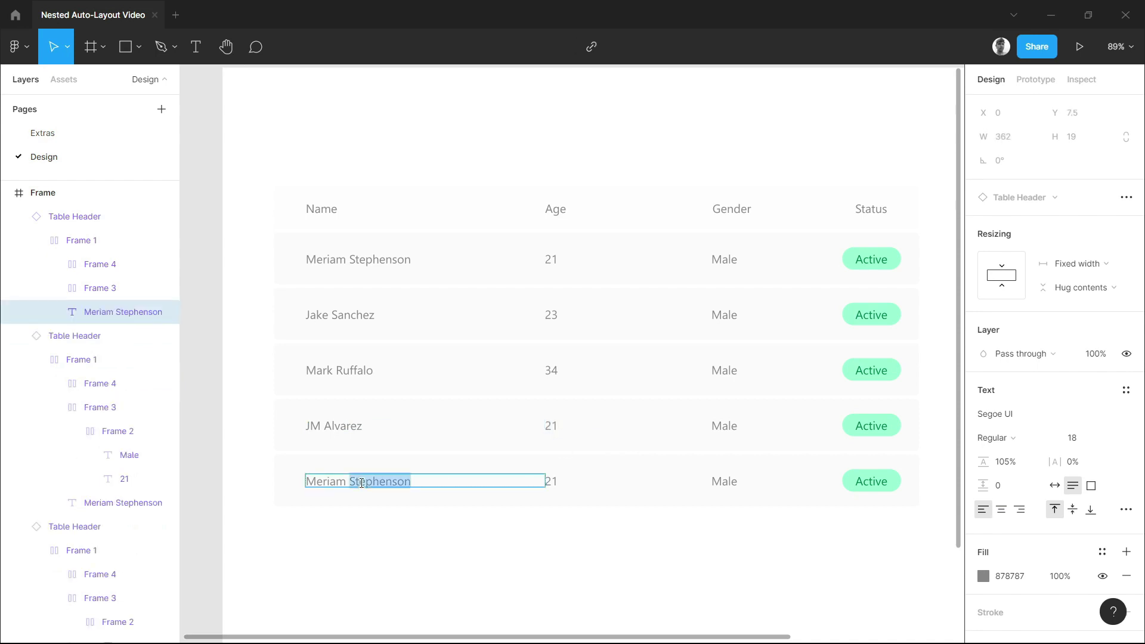
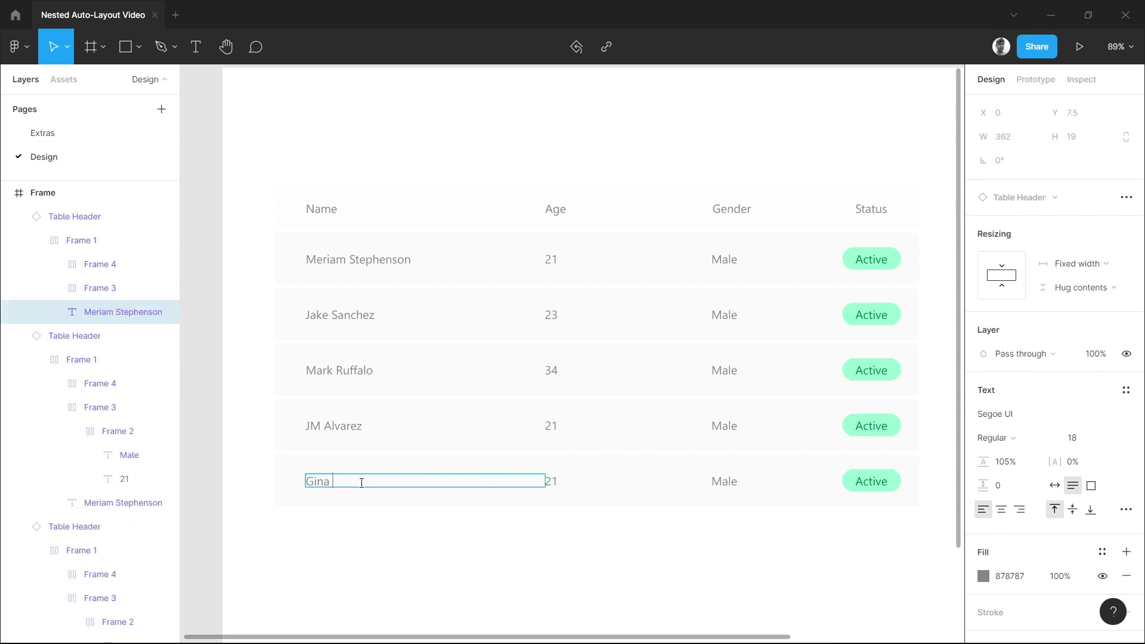
pyautogui.click(468, 547)
# Step: Set the first row's gender to Female and rows two to four to Male
pyautogui.hscroll(2, 477, 507)
pyautogui.doubleClick(620, 273)
pyautogui.doubleClick(620, 273)
pyautogui.press('BackSpace')
pyautogui.hotkey('ctrl', 'z')
pyautogui.hotkey('ctrl', 'shift', 'z')
pyautogui.write('Fem')
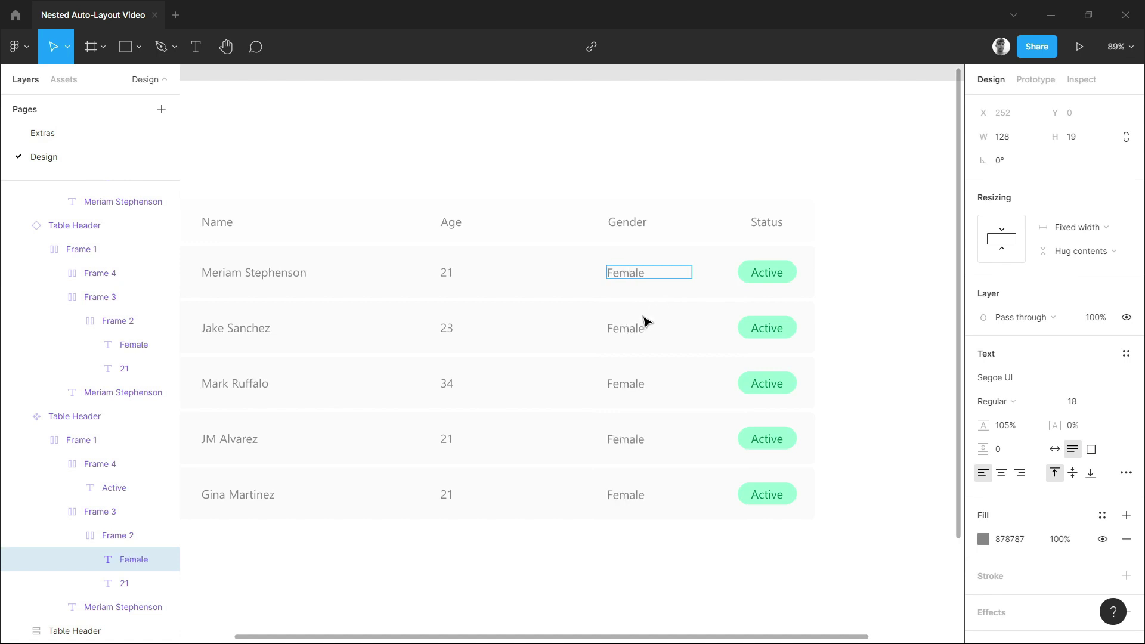
pyautogui.doubleClick(623, 328)
pyautogui.doubleClick(623, 328)
pyautogui.write('Male')
pyautogui.doubleClick(623, 384)
pyautogui.write('Male')
pyautogui.doubleClick(631, 441)
pyautogui.write('Male')
pyautogui.press('Escape')
pyautogui.click(689, 571)
# Step: Drill into the first data row and test the name column width, restoring it
pyautogui.moveTo(625, 529); pyautogui.dragTo(718, 523)
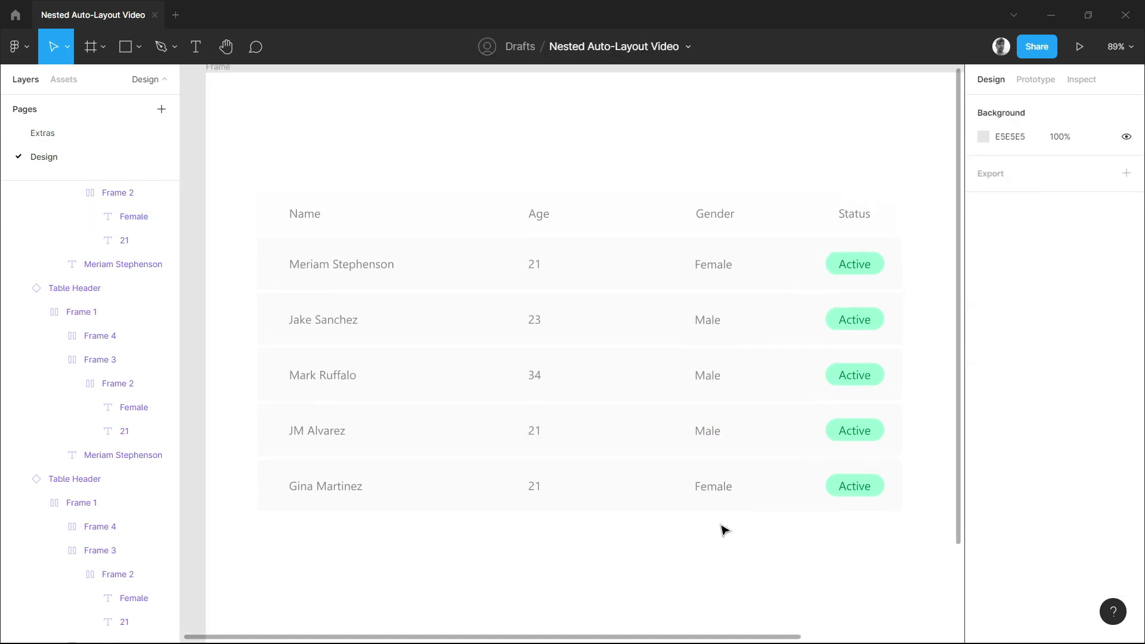
pyautogui.scroll(-2, 718, 524)
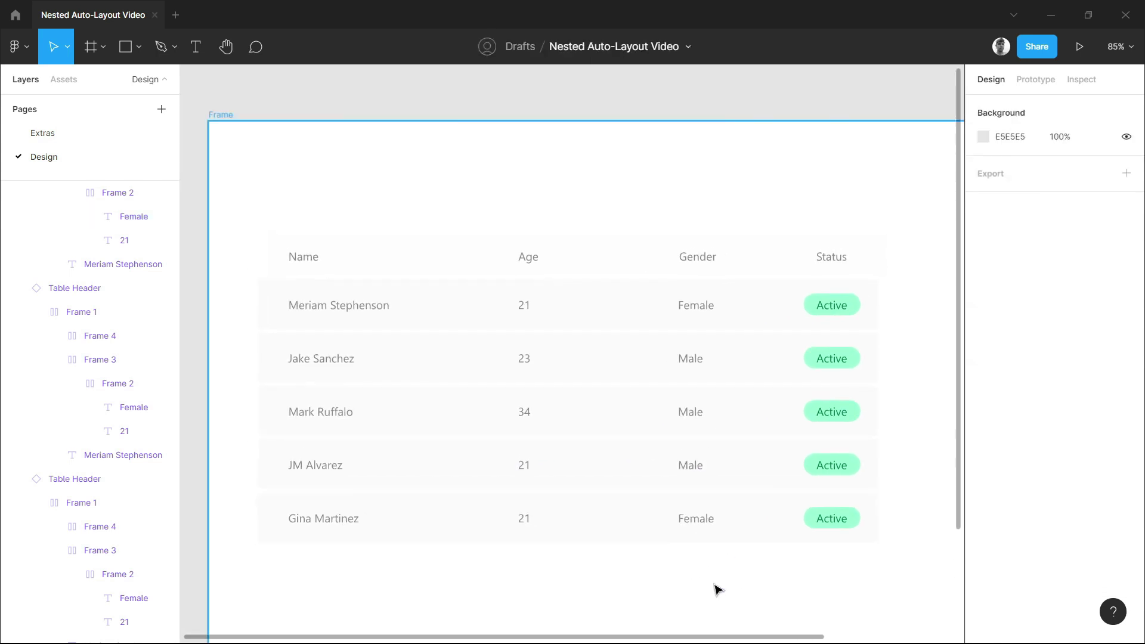
pyautogui.scroll(2, 714, 587)
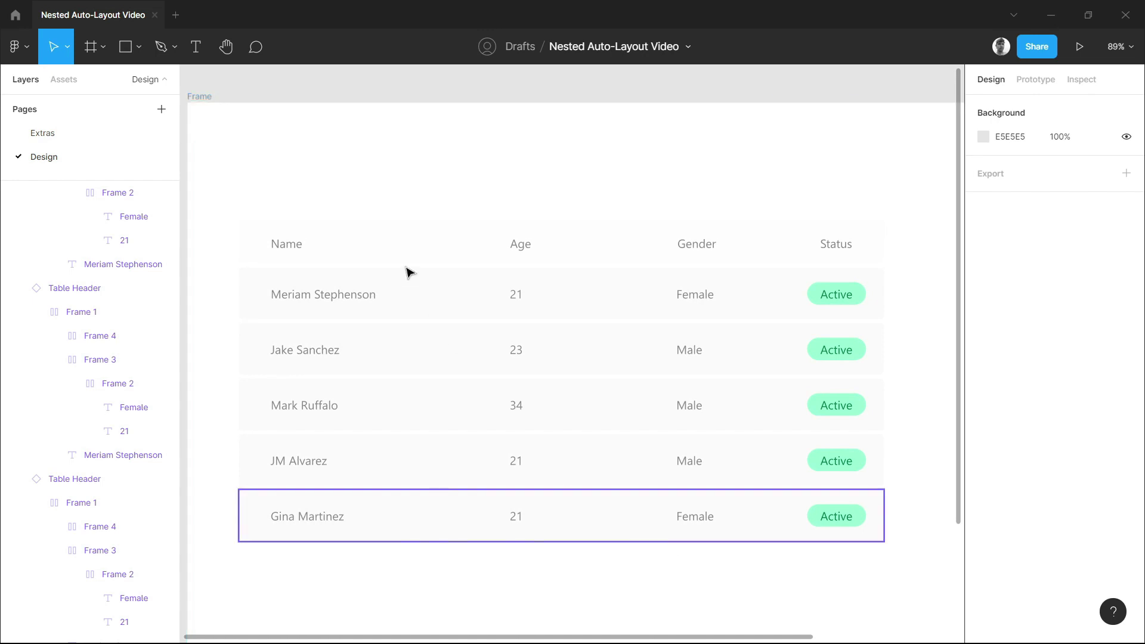
pyautogui.click(420, 303)
pyautogui.doubleClick(343, 300)
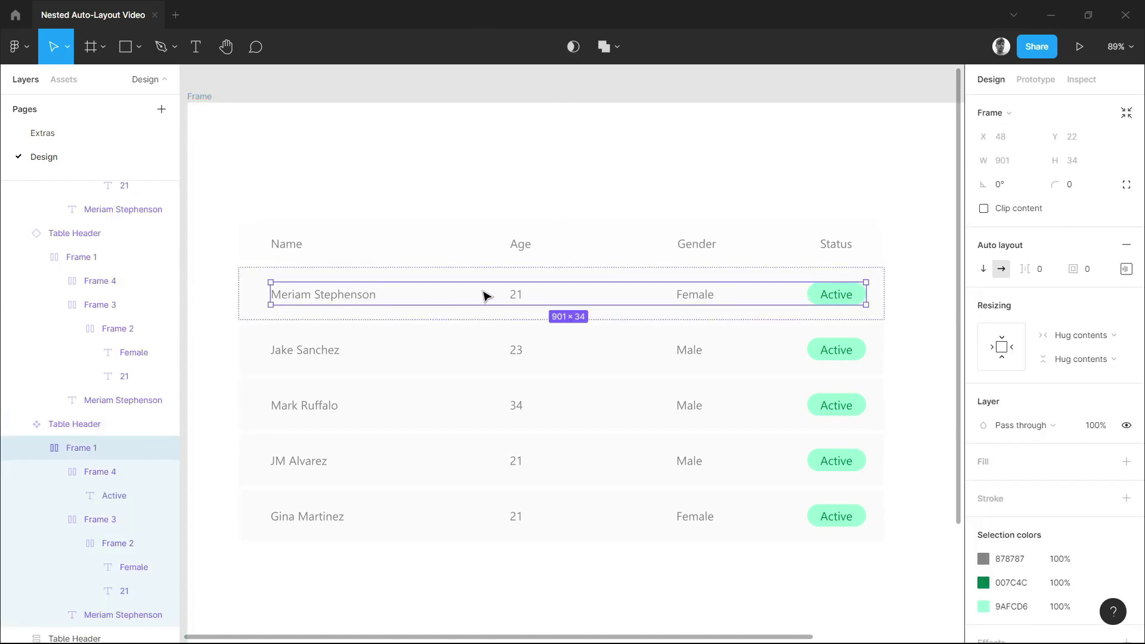
pyautogui.doubleClick(330, 296)
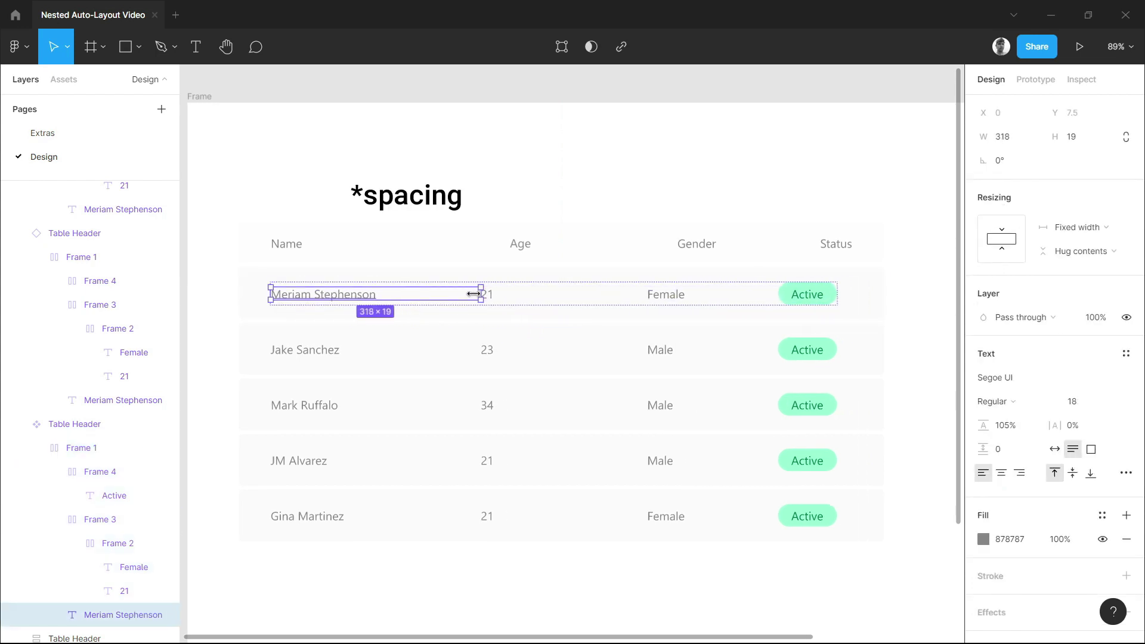
pyautogui.moveTo(518, 294)
pyautogui.mouseDown()
pyautogui.moveTo(459, 295)
pyautogui.moveTo(508, 294)
pyautogui.mouseUp()
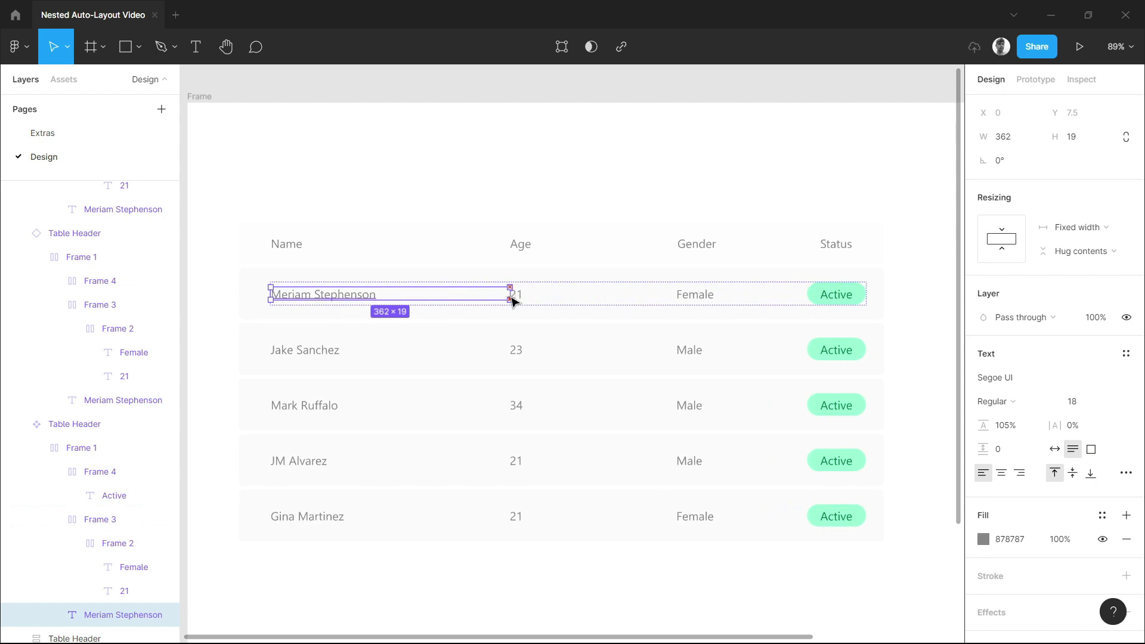
# Step: Test the Age and Gender group width and return it to 450
pyautogui.click(579, 300)
pyautogui.moveTo(811, 295)
pyautogui.mouseDown()
pyautogui.moveTo(747, 295)
pyautogui.moveTo(810, 292)
pyautogui.mouseUp()
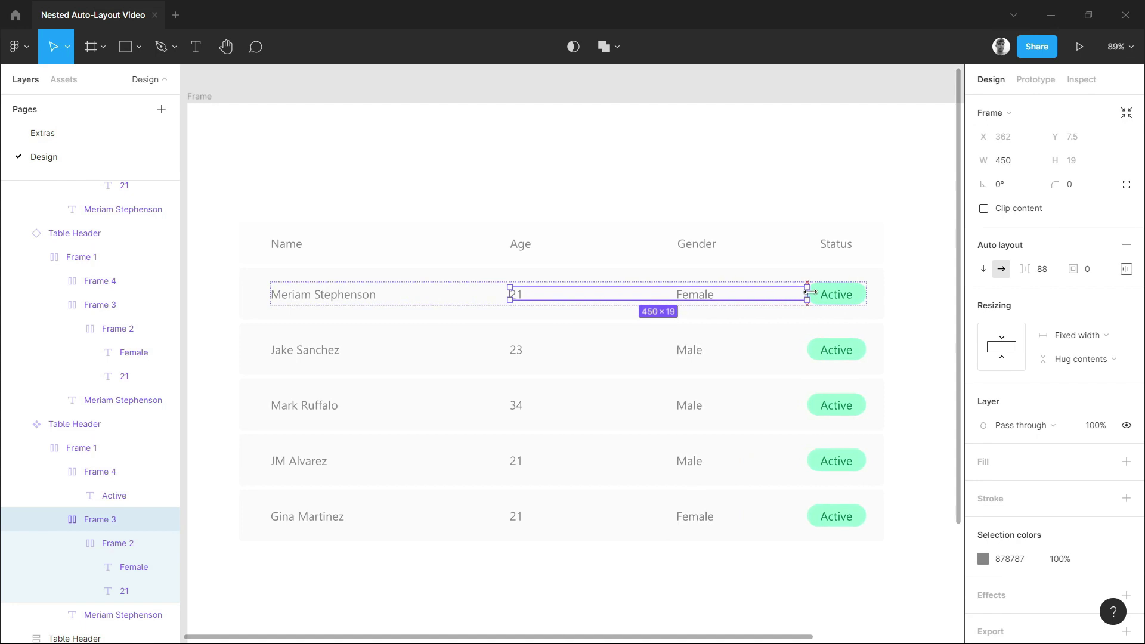
pyautogui.click(932, 300)
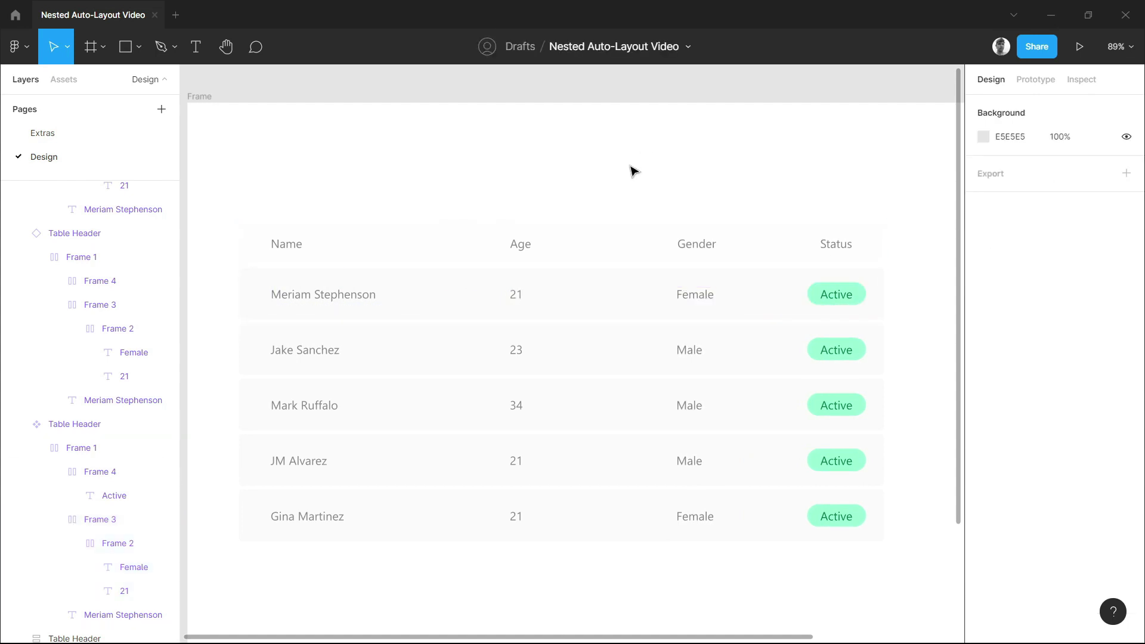
# Step: Bring the table into view and try selecting the header and data rows in Layers
pyautogui.moveTo(716, 171); pyautogui.dragTo(727, 181)
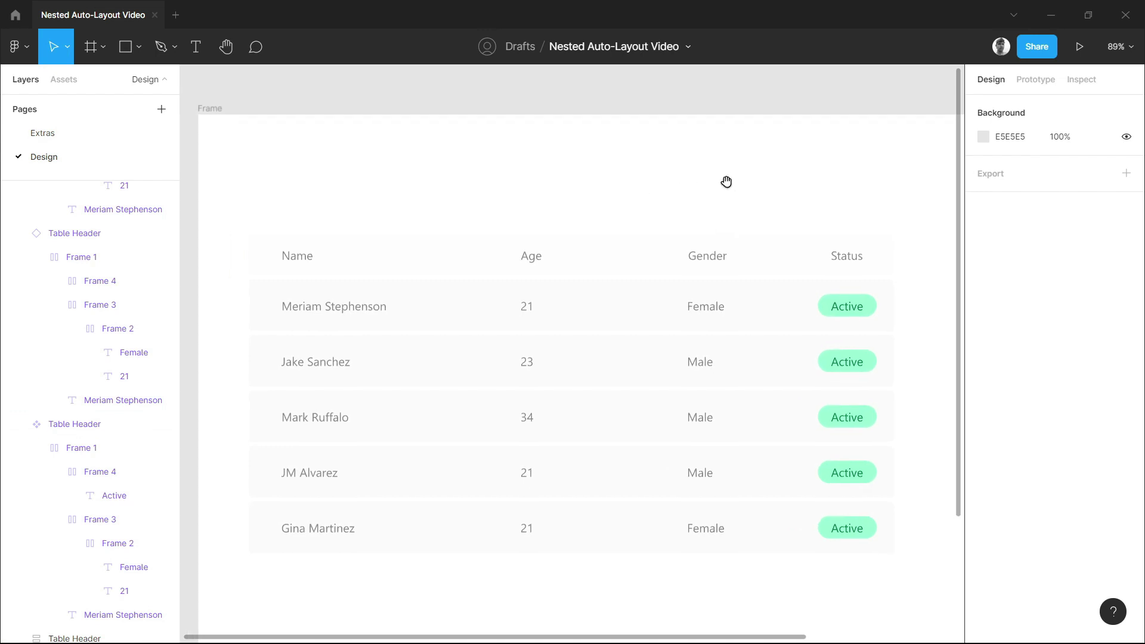
pyautogui.keyDown('ctrl'); pyautogui.scroll(-2, 726, 185); pyautogui.keyUp('ctrl')
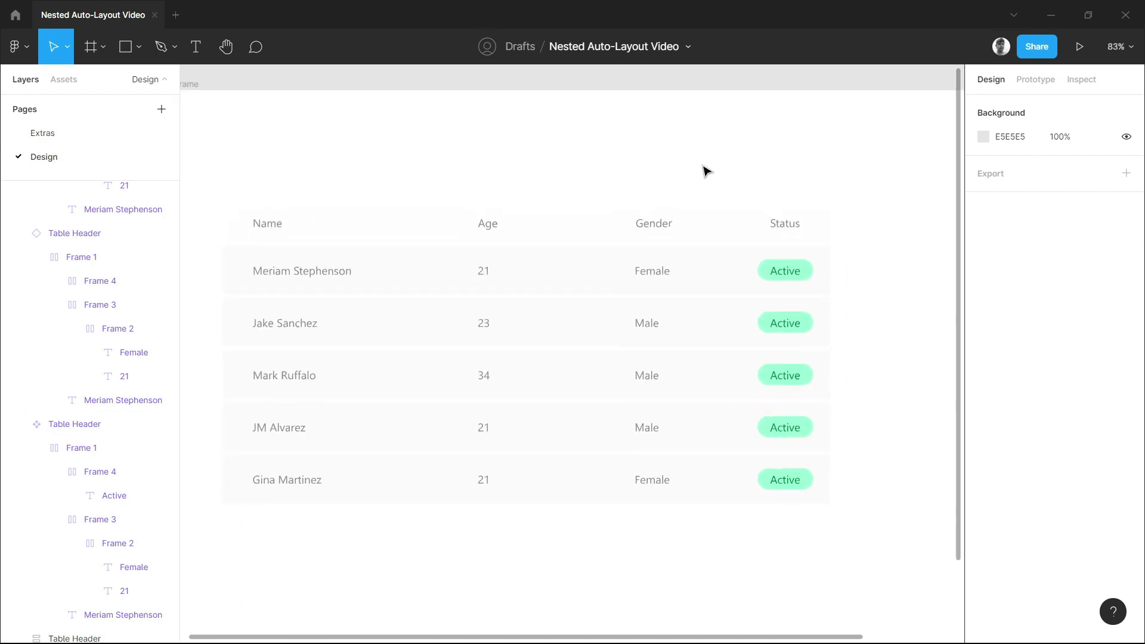
pyautogui.hscroll(-3, 649, 169)
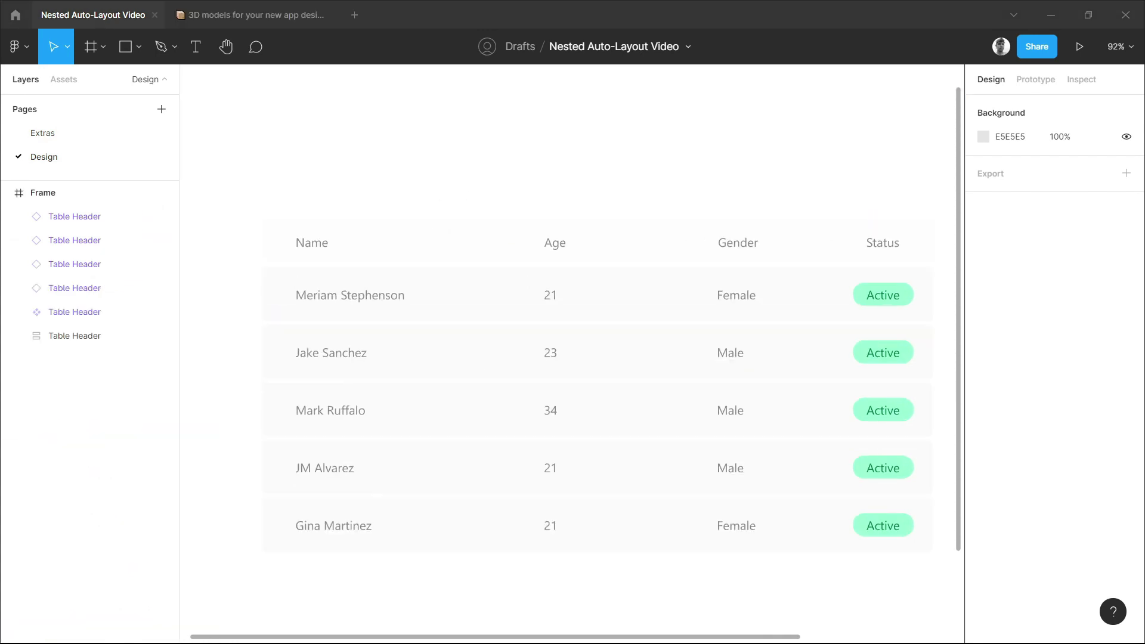
pyautogui.click(82, 340)
pyautogui.click(97, 312)
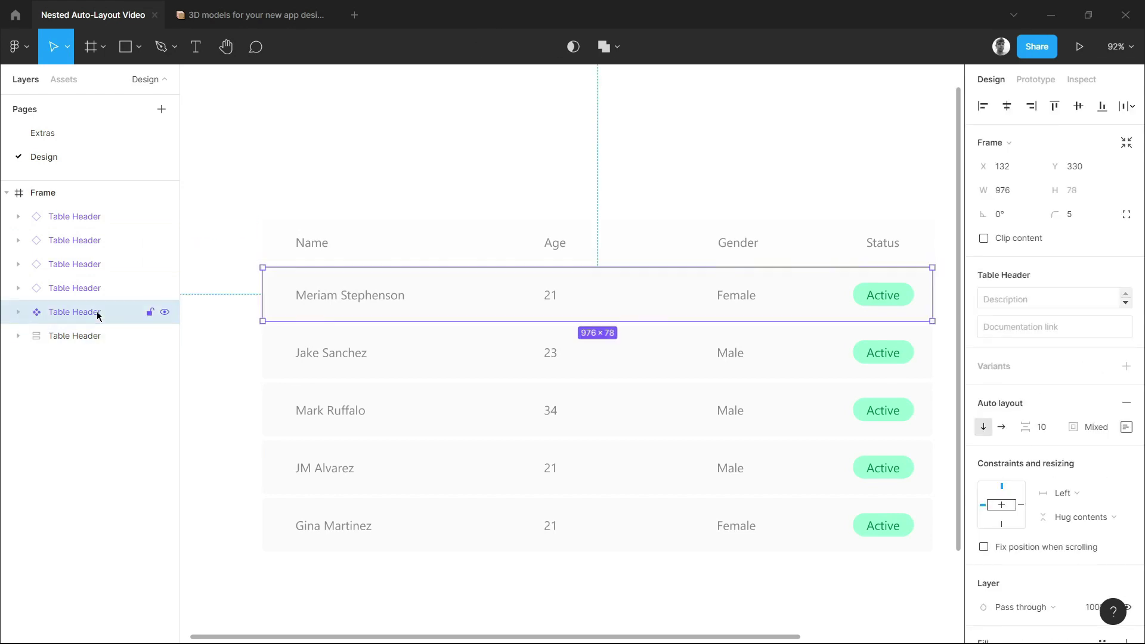
pyautogui.click(95, 288)
pyautogui.click(96, 264)
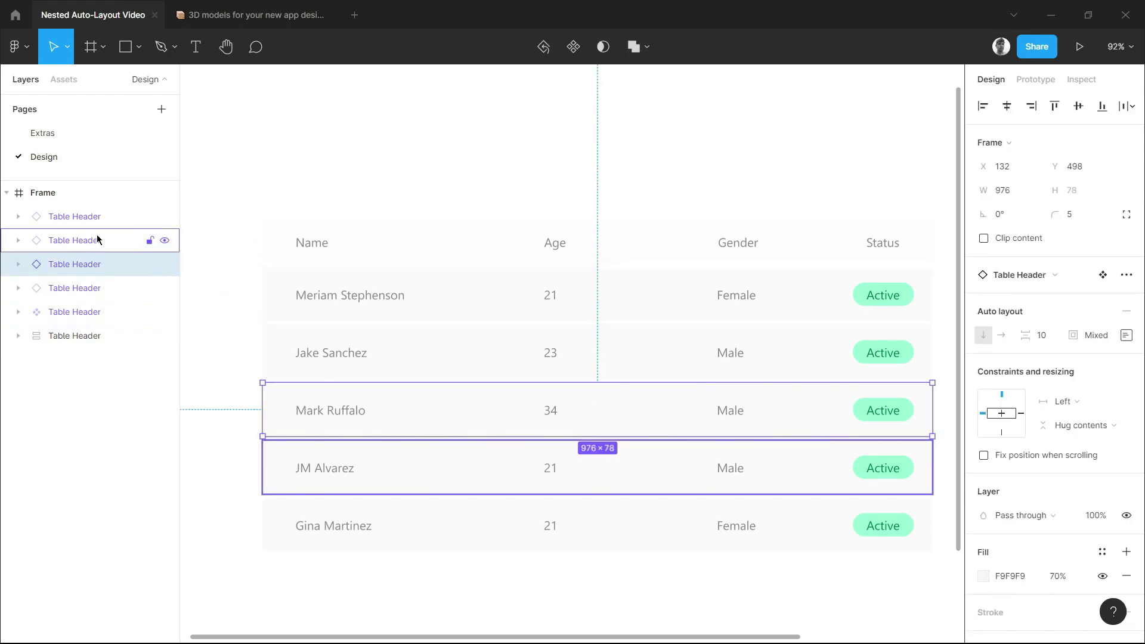
pyautogui.click(97, 240)
pyautogui.click(99, 217)
pyautogui.click(260, 188)
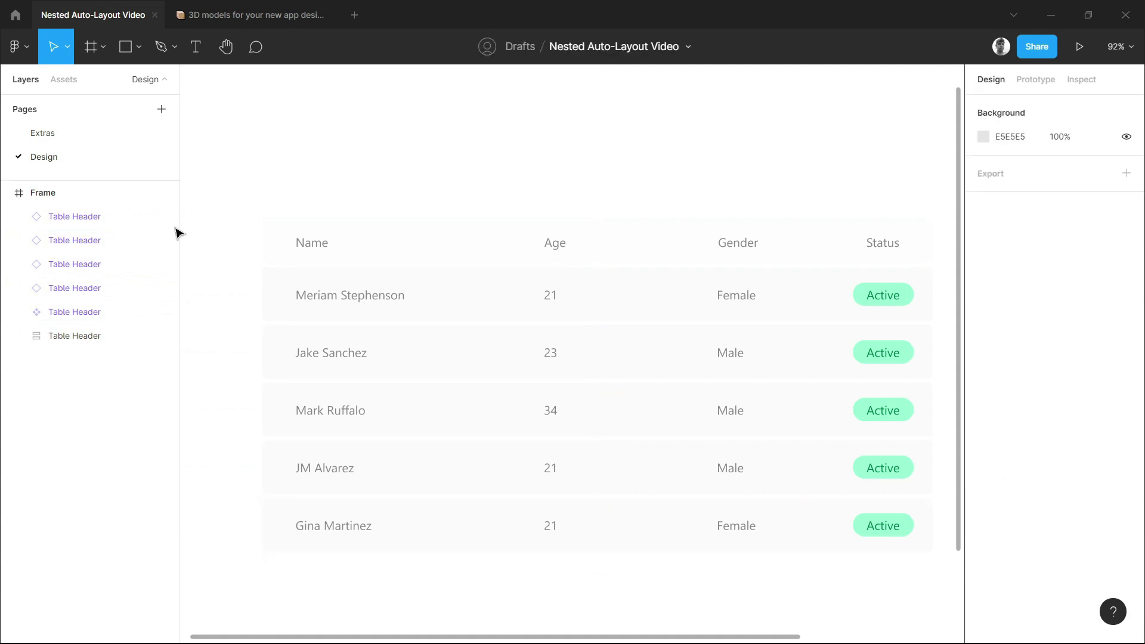
# Step: Shift-select the header plus all five data rows in the Layers panel
pyautogui.click(89, 337)
pyautogui.keyDown('shift'); pyautogui.click(89, 312); pyautogui.keyUp('shift')
pyautogui.keyDown('shift'); pyautogui.click(90, 288); pyautogui.keyUp('shift')
pyautogui.keyDown('shift'); pyautogui.click(86, 263); pyautogui.keyUp('shift')
pyautogui.keyDown('shift'); pyautogui.click(90, 241); pyautogui.keyUp('shift')
pyautogui.keyDown('shift'); pyautogui.click(123, 217); pyautogui.keyUp('shift')
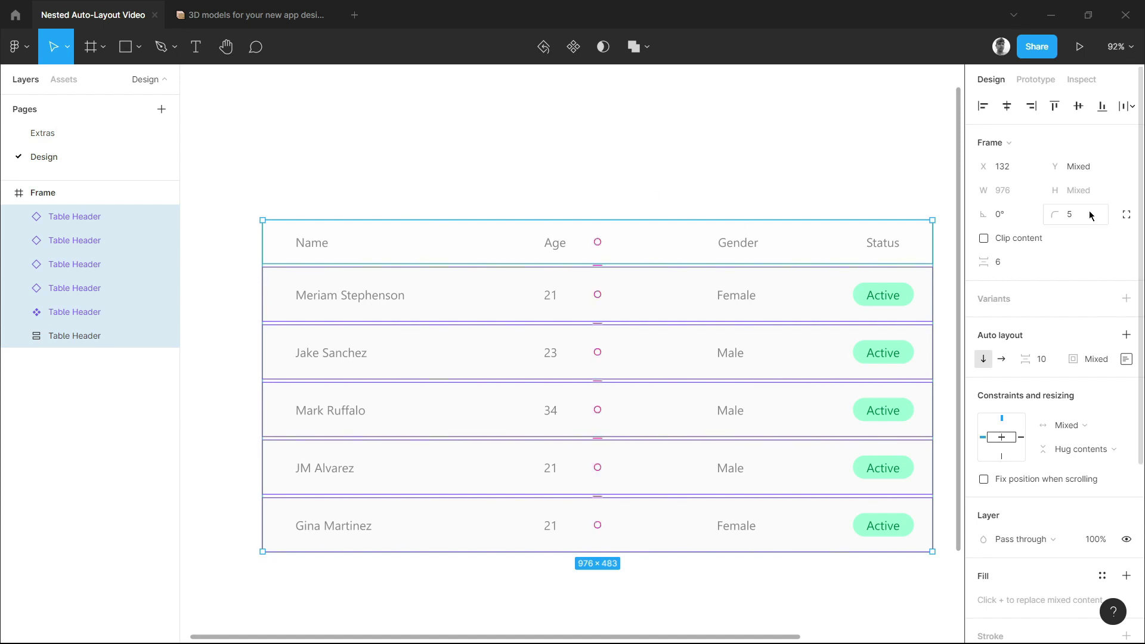
# Step: Add vertical auto layout around the six rows and set item spacing to 5
pyautogui.click(1126, 335)
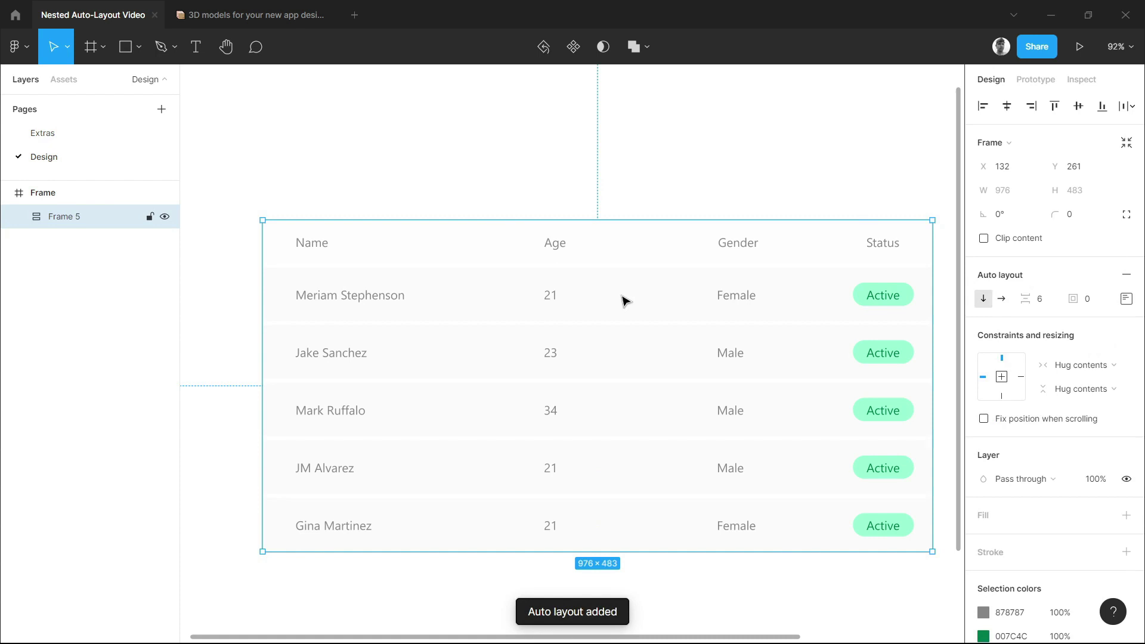
pyautogui.scroll(-3, 624, 295)
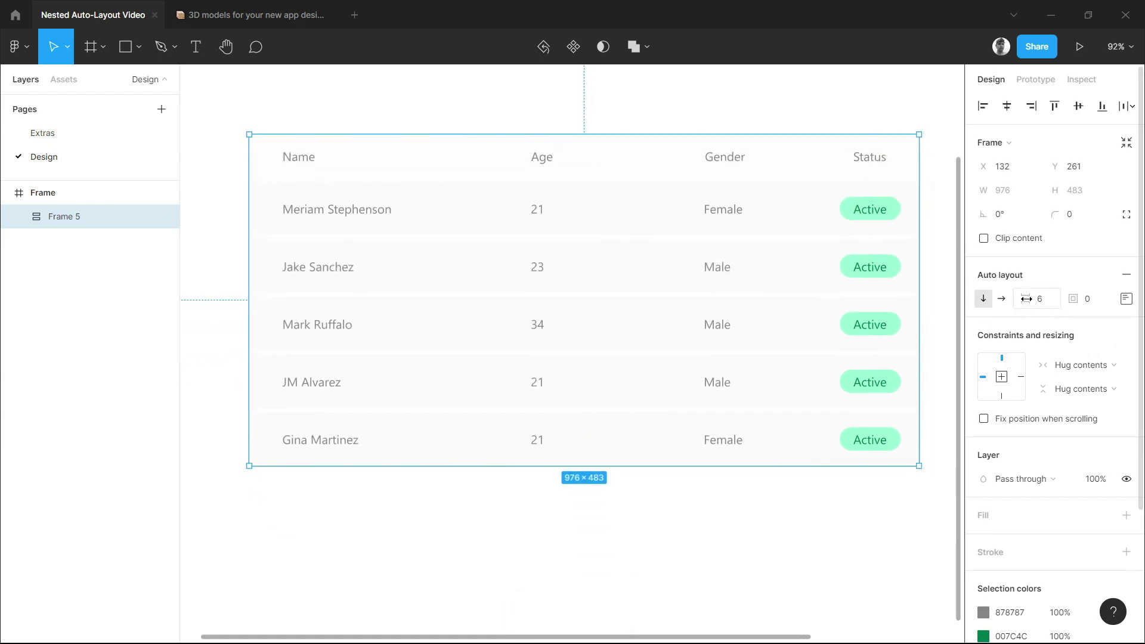
pyautogui.moveTo(1025, 298)
pyautogui.mouseDown()
pyautogui.moveTo(1125, 298)
pyautogui.moveTo(981, 297)
pyautogui.moveTo(1026, 297)
pyautogui.mouseUp()
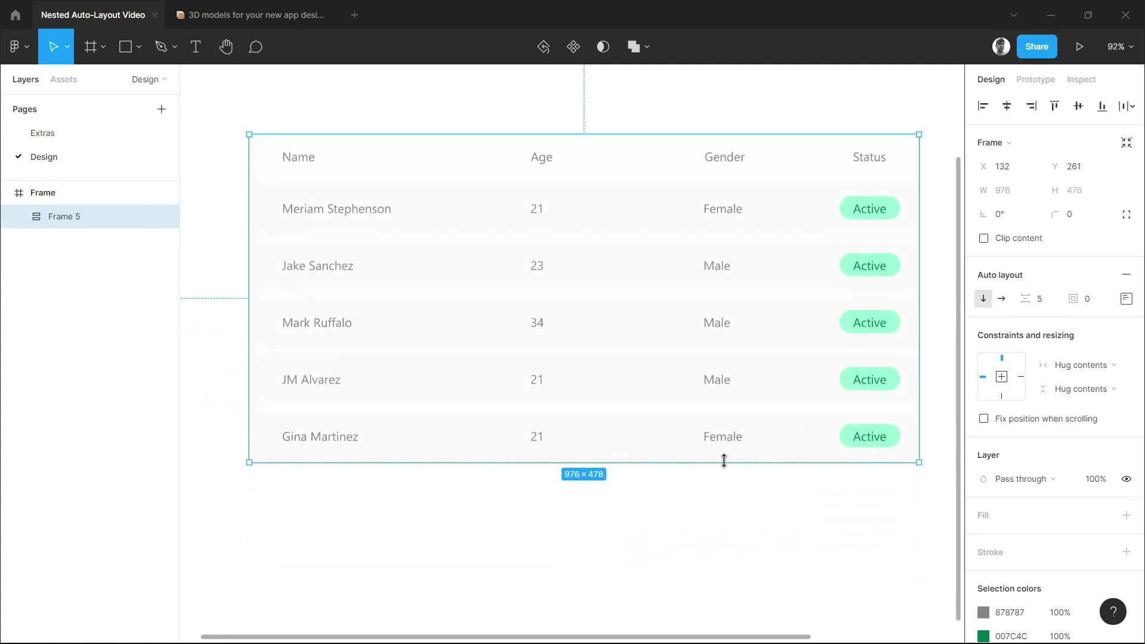
pyautogui.click(709, 442)
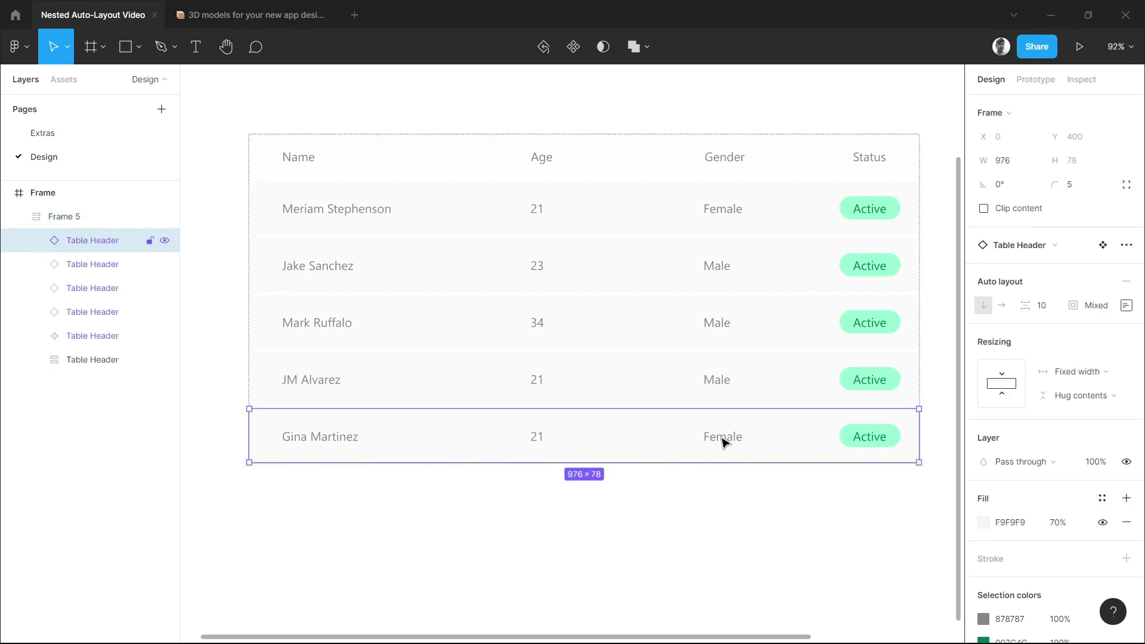
pyautogui.hotkey('ctrl', 'v')
pyautogui.hotkey('ctrl', 'v')
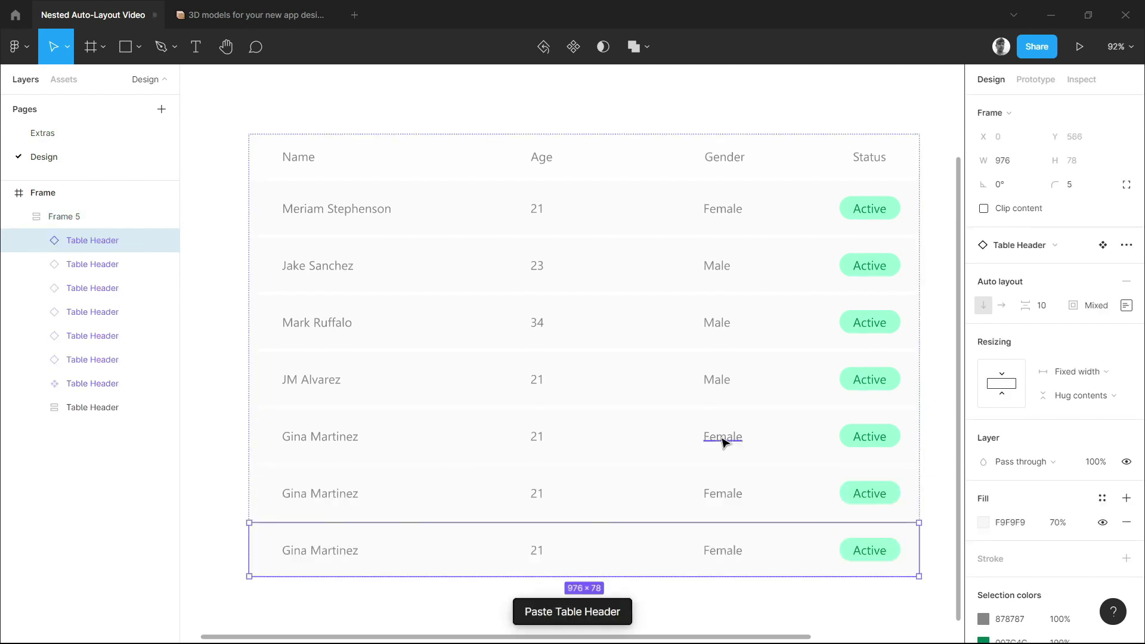
pyautogui.scroll(-2, 723, 442)
pyautogui.hotkey('ctrl', 'v')
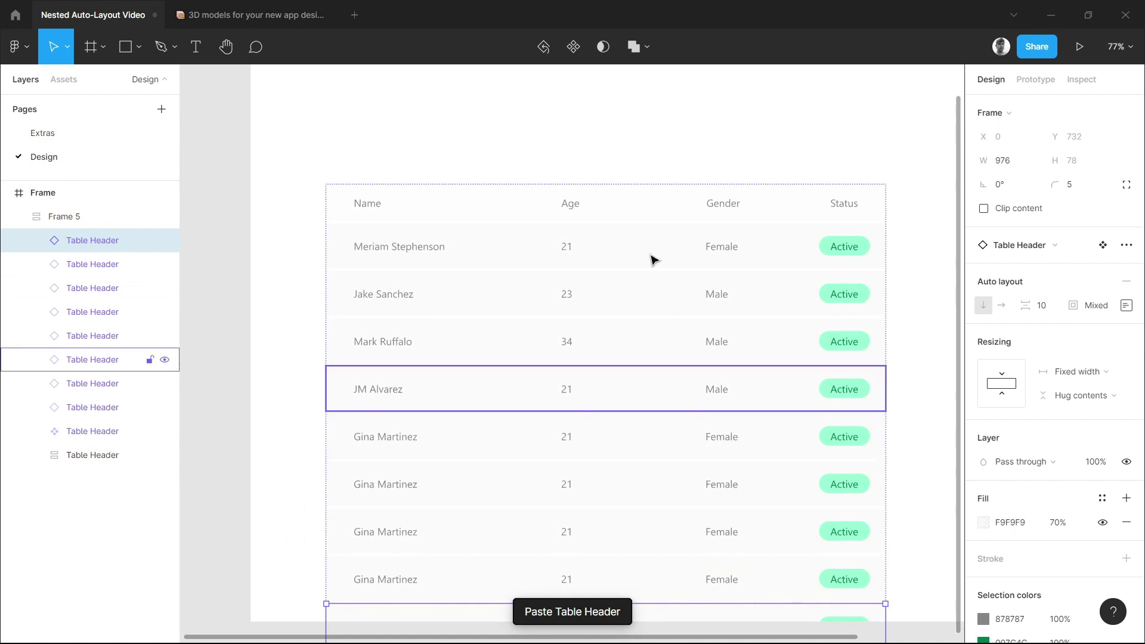
pyautogui.press('Escape')
pyautogui.click(575, 202)
pyautogui.scroll(-3, 575, 179)
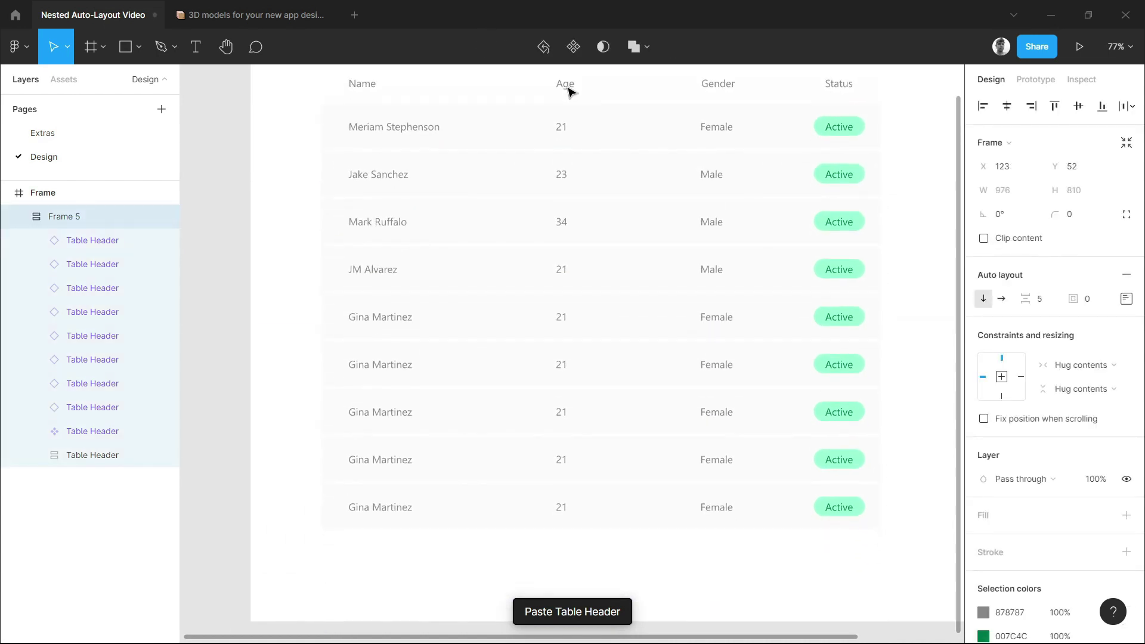
pyautogui.click(900, 207)
pyautogui.moveTo(900, 206); pyautogui.dragTo(905, 278)
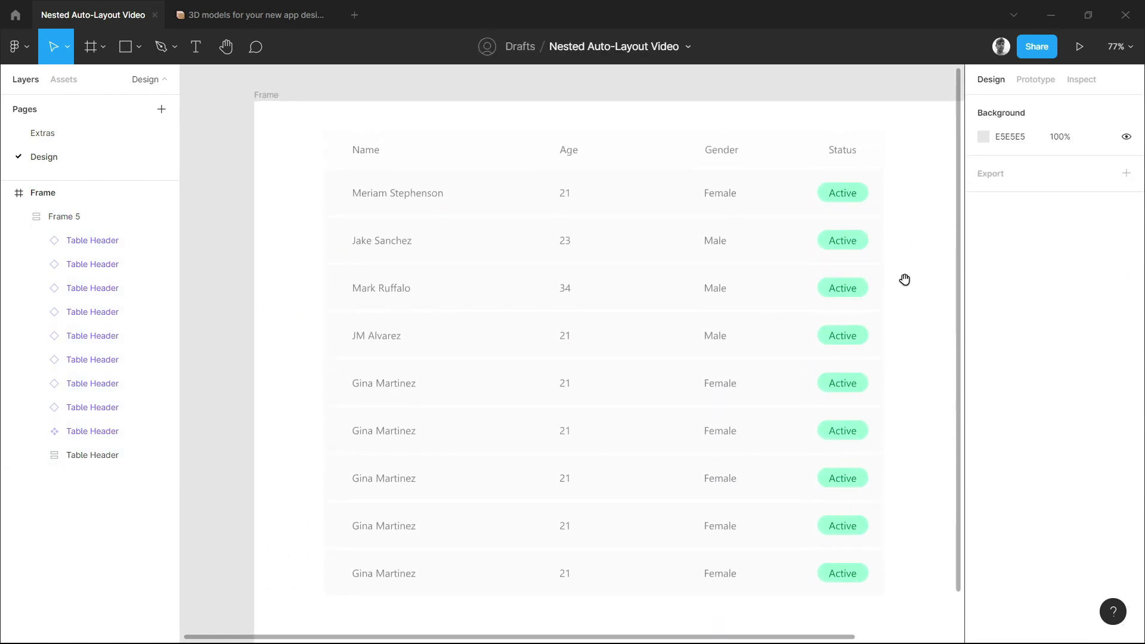
pyautogui.click(715, 580)
pyautogui.click(714, 580)
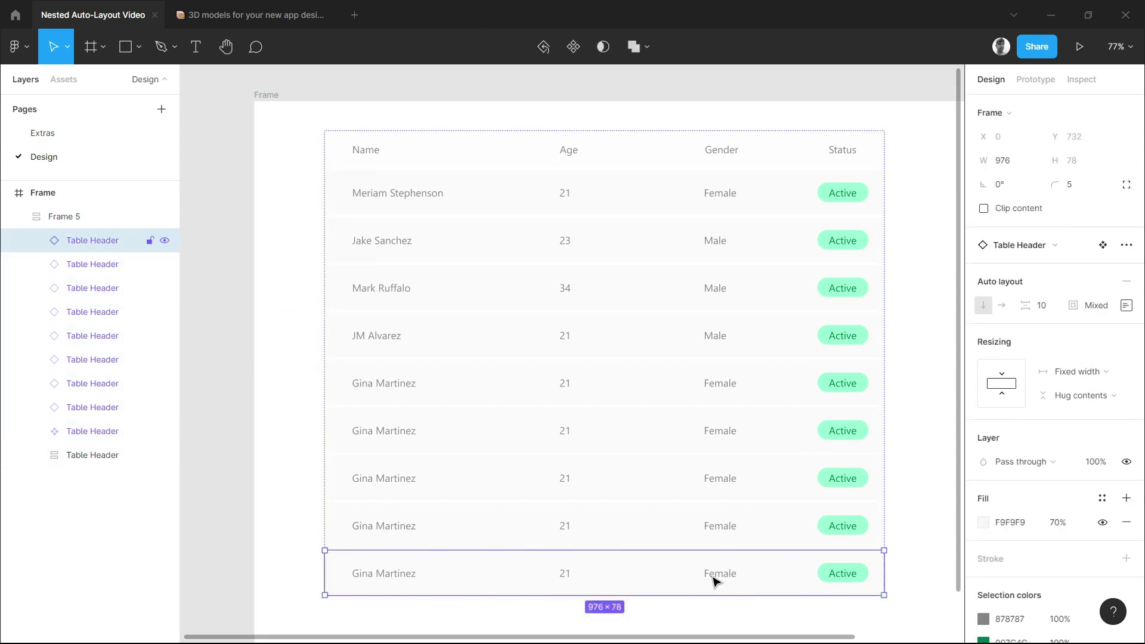
pyautogui.click(554, 236)
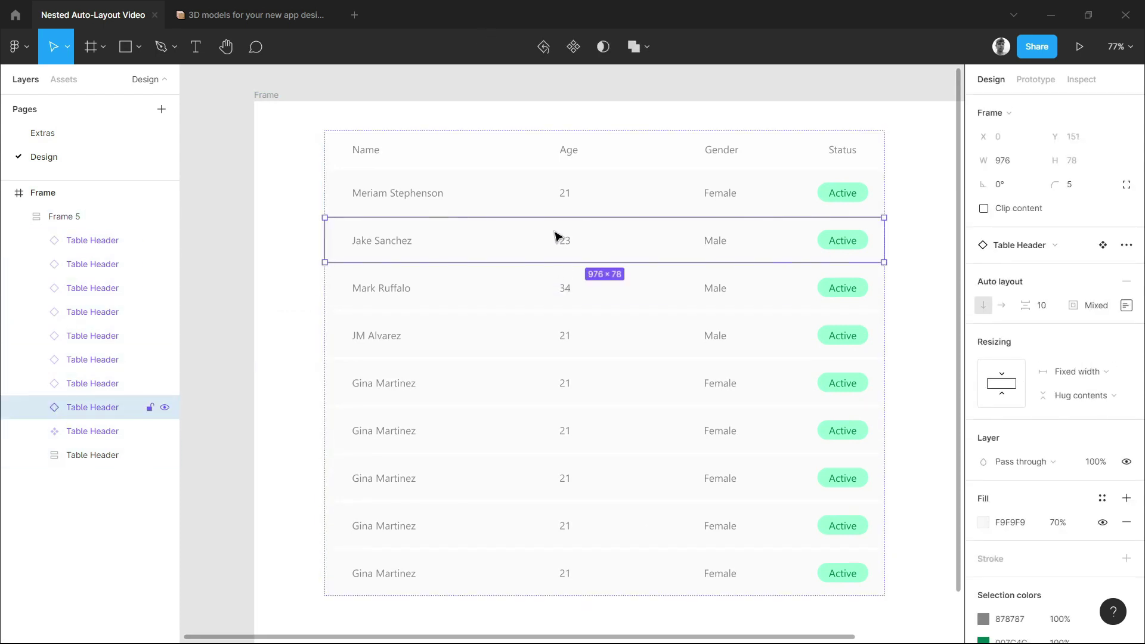
pyautogui.press('Delete')
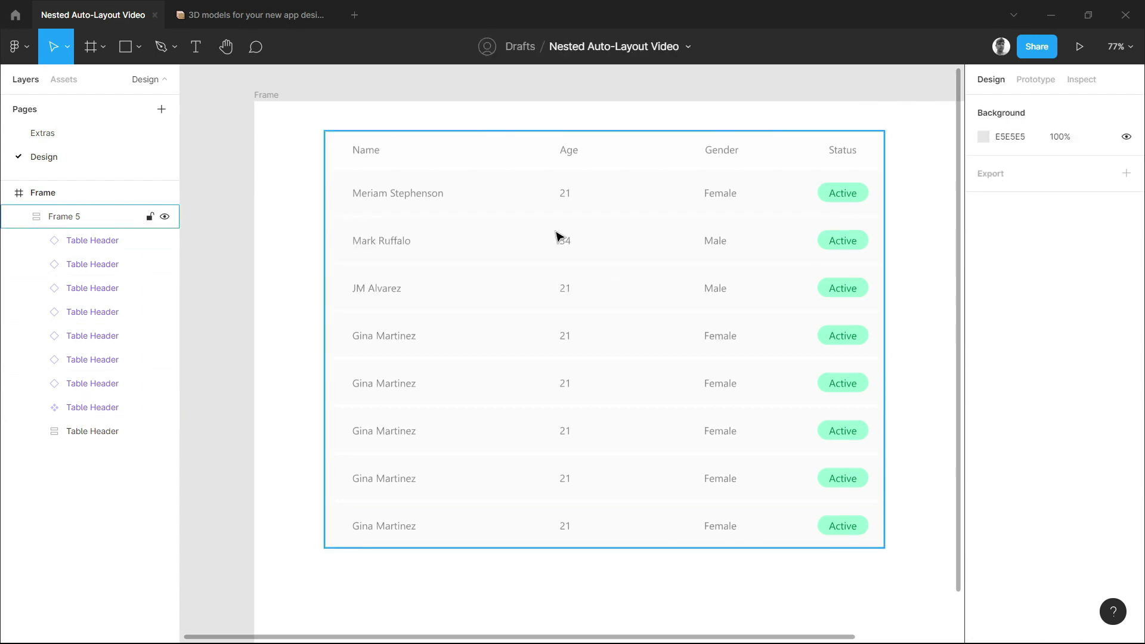
pyautogui.click(570, 250)
pyautogui.press('Delete')
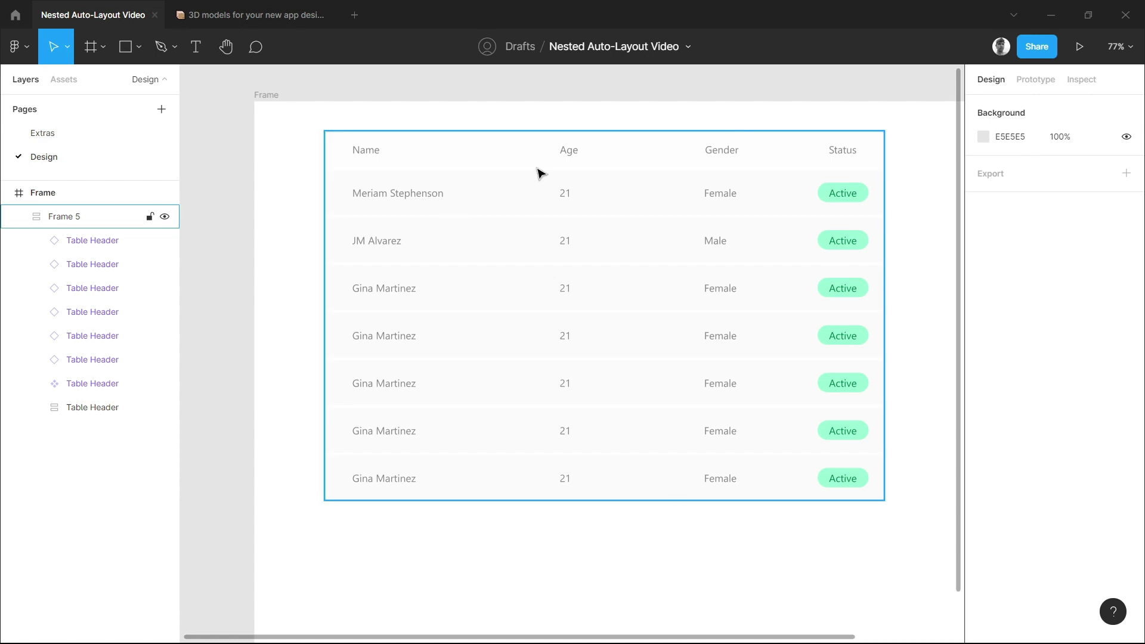
pyautogui.moveTo(613, 167); pyautogui.dragTo(606, 238)
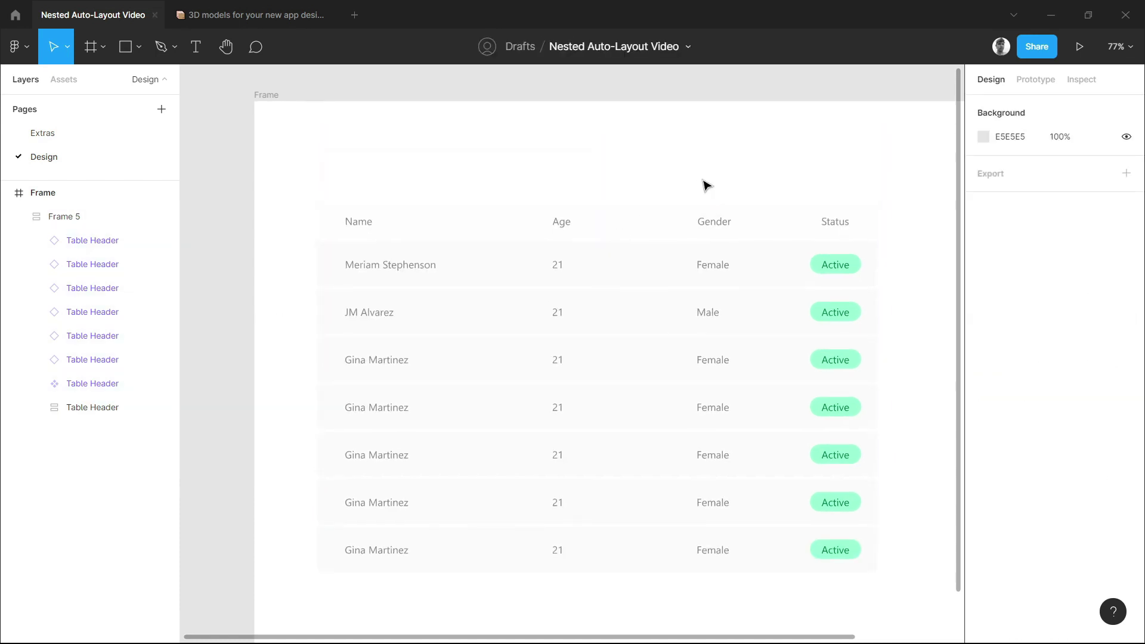